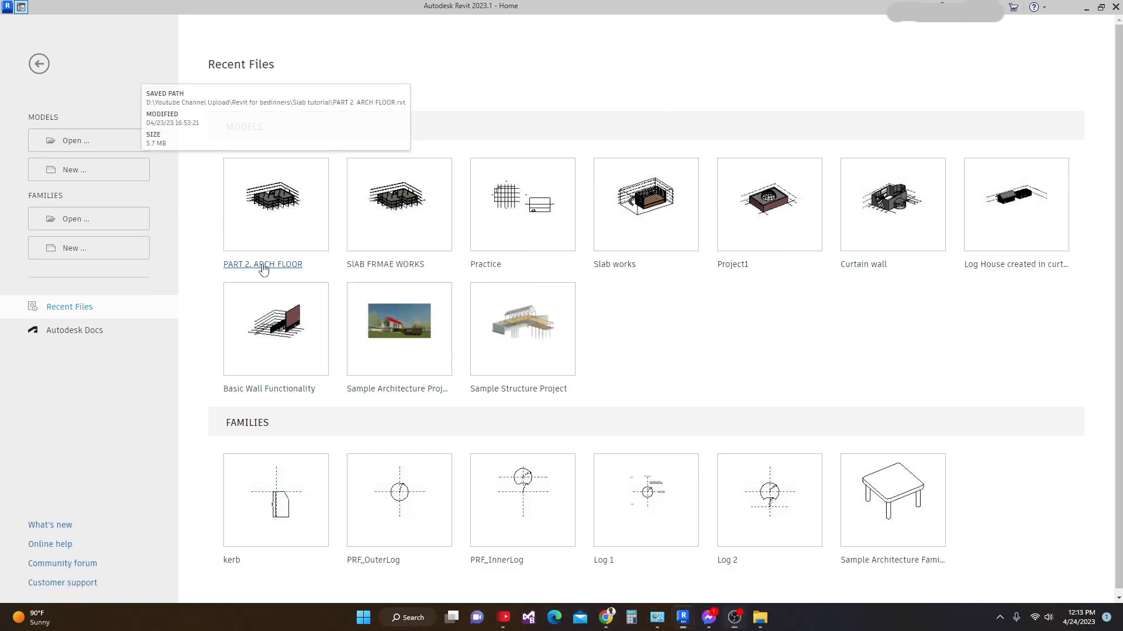
# - Open the recent project PART 2. ARCH FLOOR and look over the building's floors in the 3D view
pyautogui.click(263, 265)
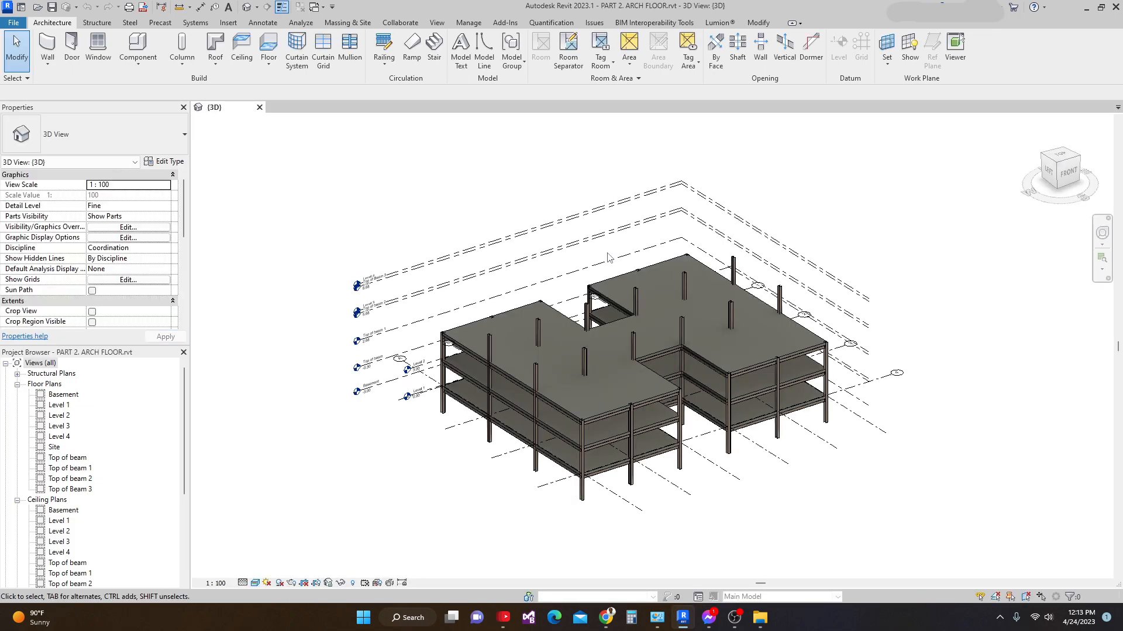
pyautogui.scroll(5, 468, 363)
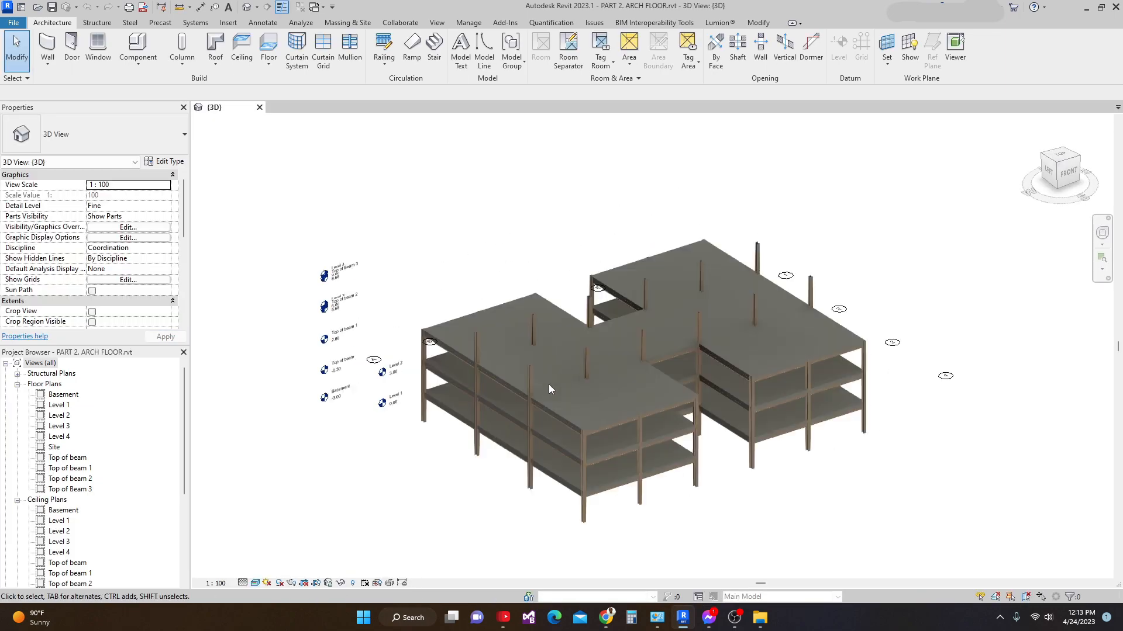
pyautogui.scroll(4, 468, 362)
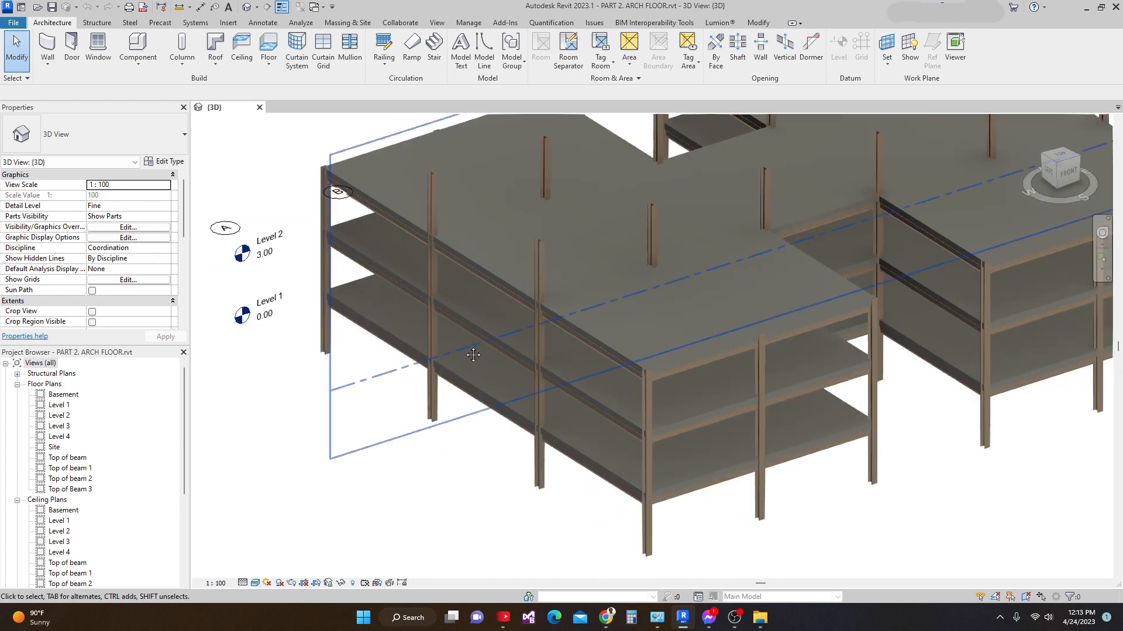
# - Open the Level 1 floor plan and select the building's floor slab
pyautogui.click(59, 405)
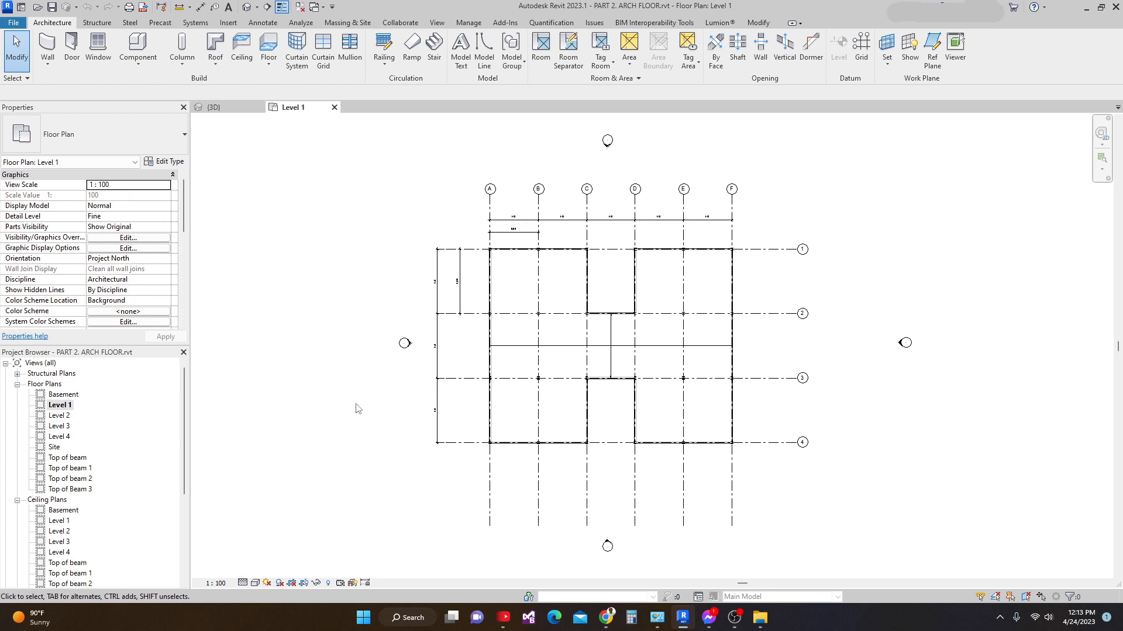
pyautogui.scroll(2, 428, 414)
pyautogui.scroll(4, 497, 380)
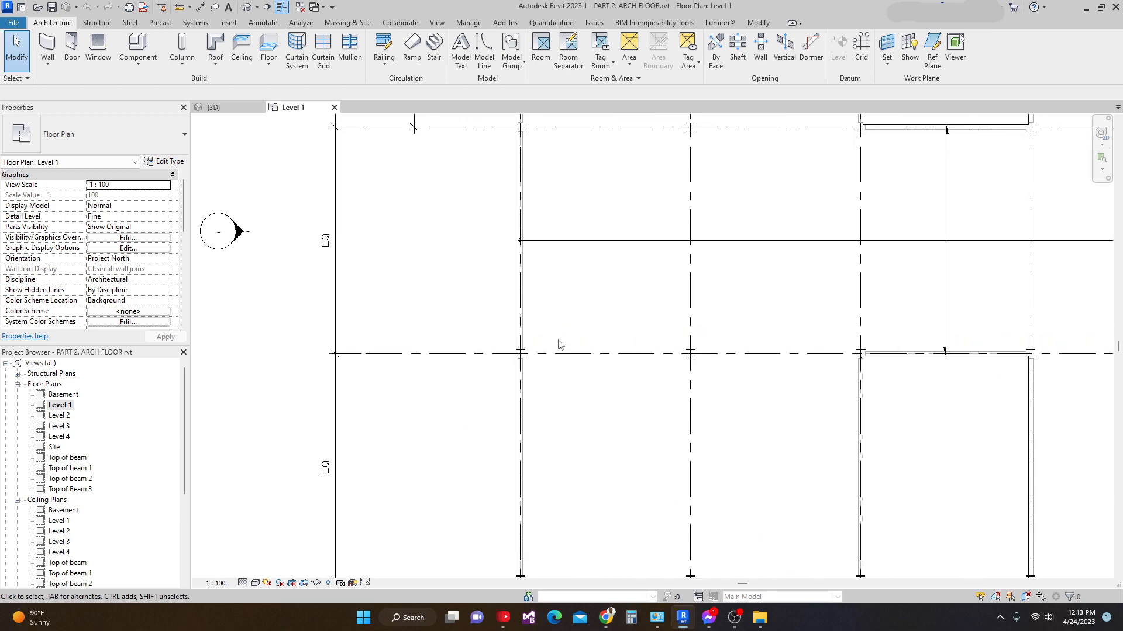
pyautogui.scroll(-1, 510, 352)
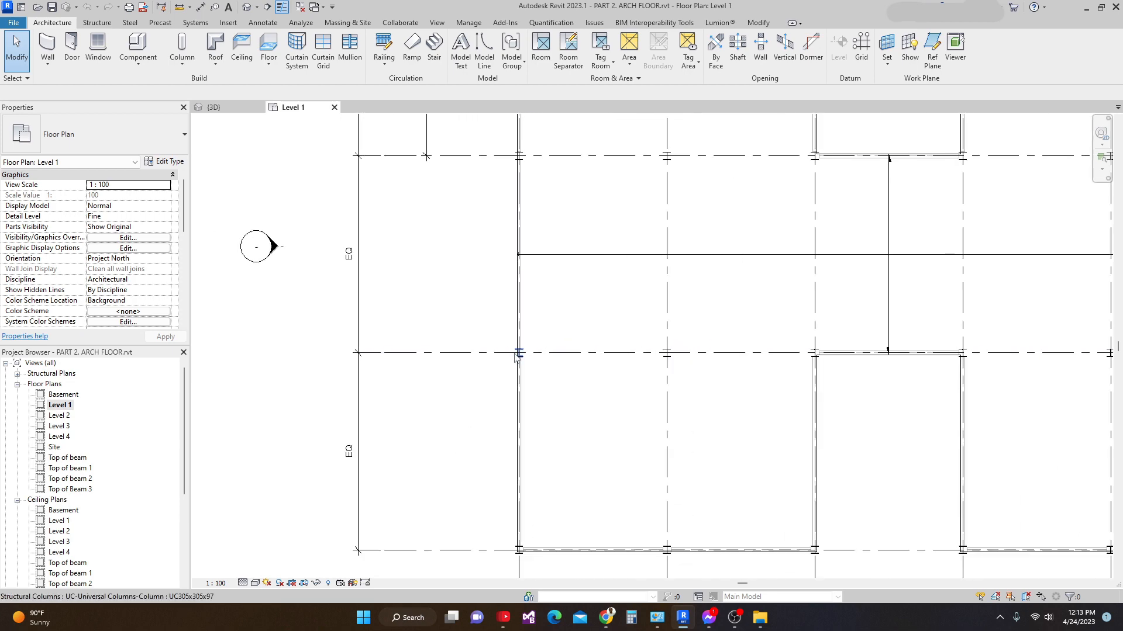
pyautogui.click(515, 441)
pyautogui.scroll(-3, 514, 433)
pyautogui.moveTo(493, 408); pyautogui.dragTo(483, 440, button='middle')
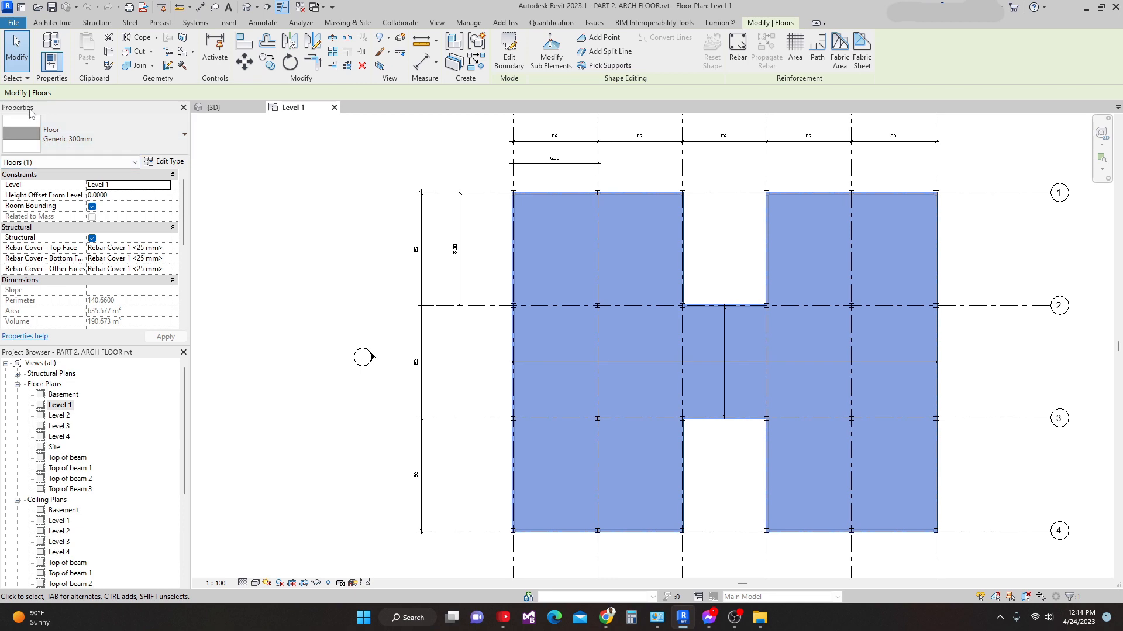
# - Duplicate the selected floor's Generic 300mm type under the name Simple Arch Floor
pyautogui.click(167, 162)
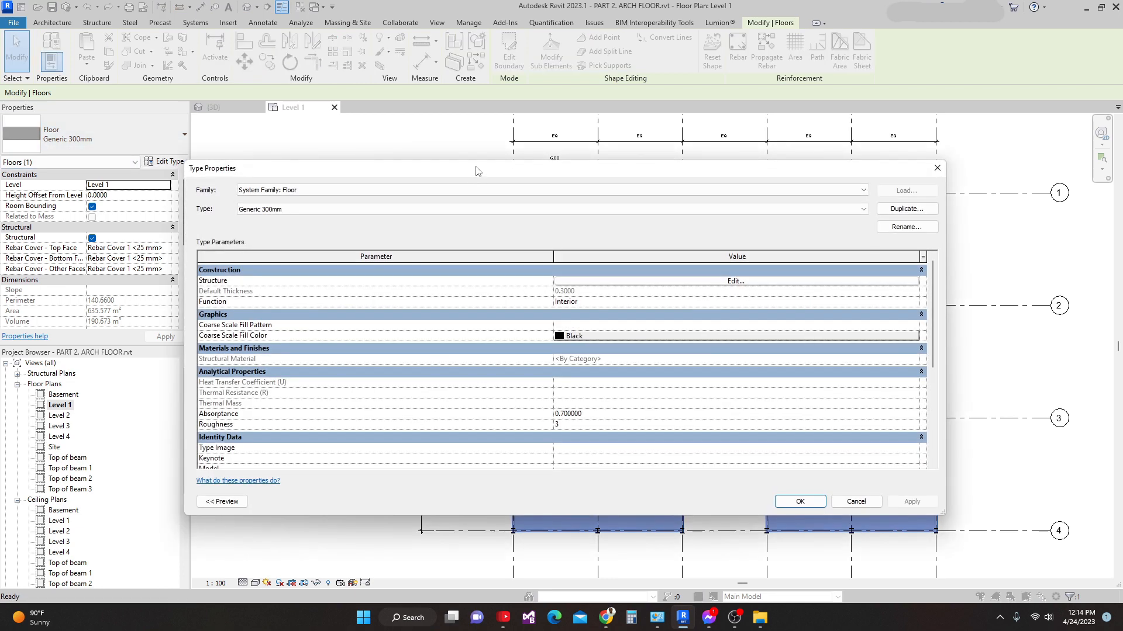
pyautogui.moveTo(476, 170); pyautogui.dragTo(504, 187)
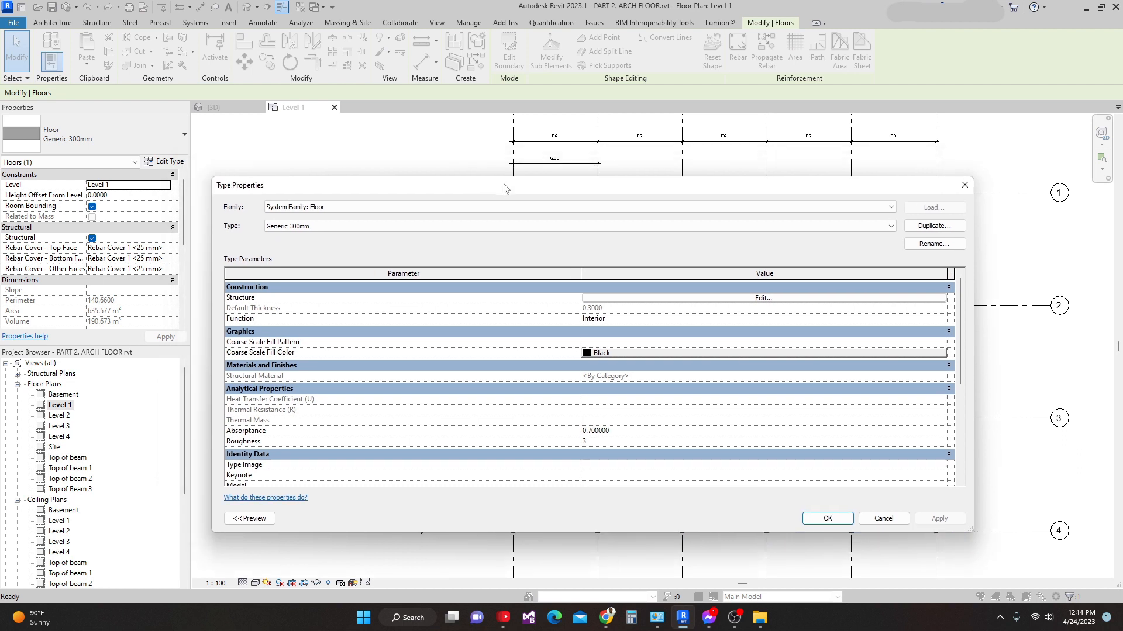
pyautogui.moveTo(750, 188); pyautogui.dragTo(736, 171)
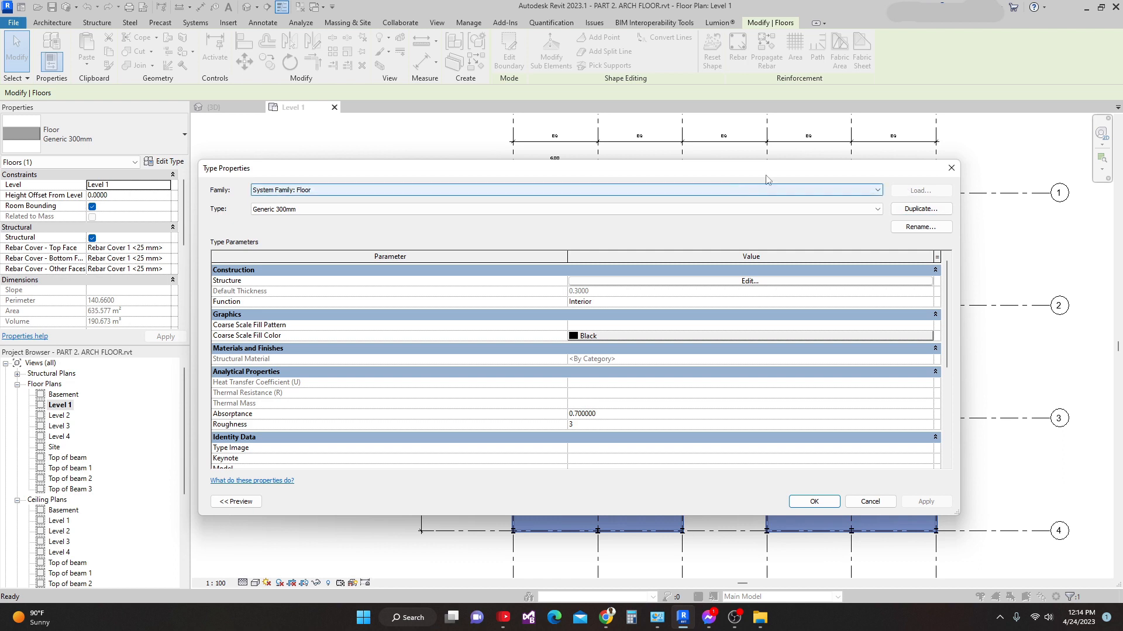
pyautogui.click(911, 210)
pyautogui.moveTo(671, 259); pyautogui.dragTo(676, 222)
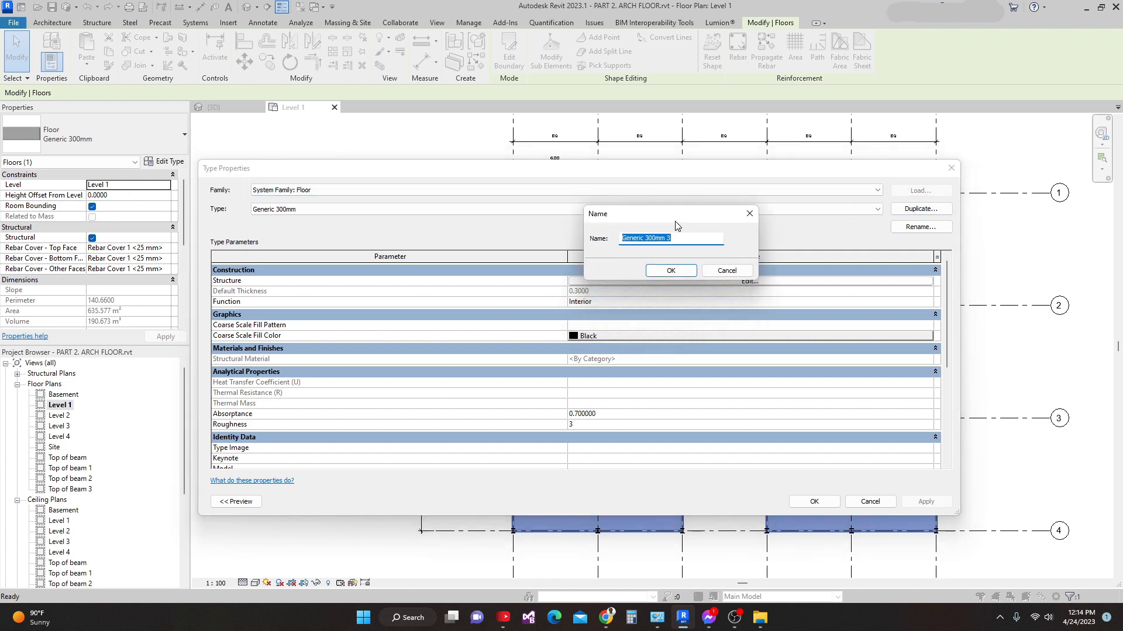
pyautogui.write('sl')
pyautogui.click(668, 272)
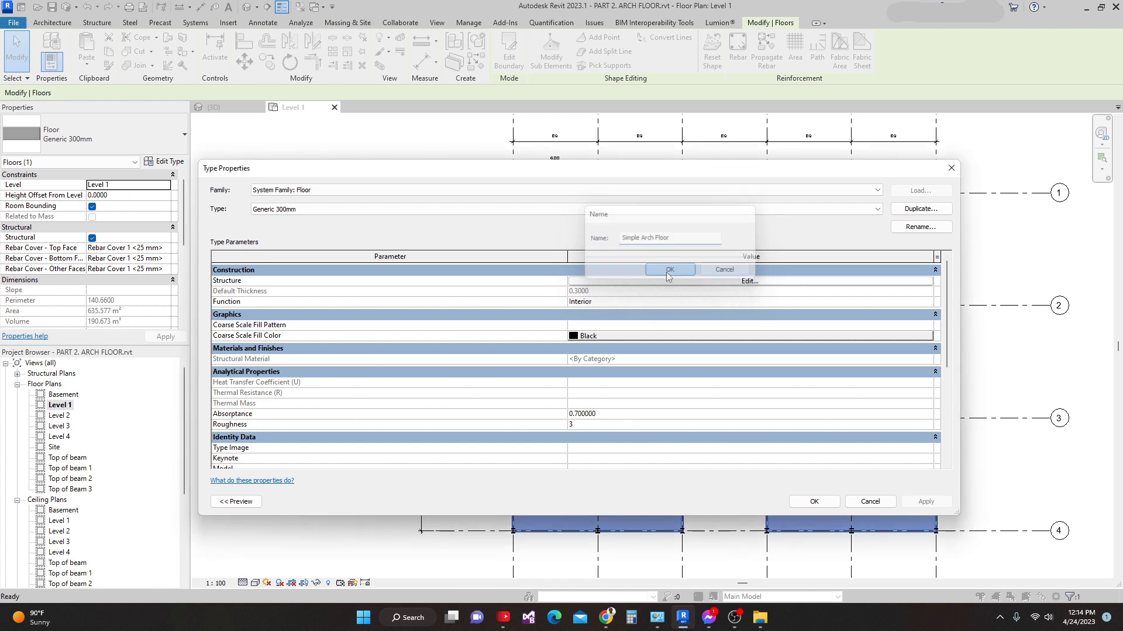
# - In the Simple Arch Floor assembly, assign the material Concrete, Cast In Situ to the Structure [1] layer
pyautogui.moveTo(572, 171); pyautogui.dragTo(565, 155)
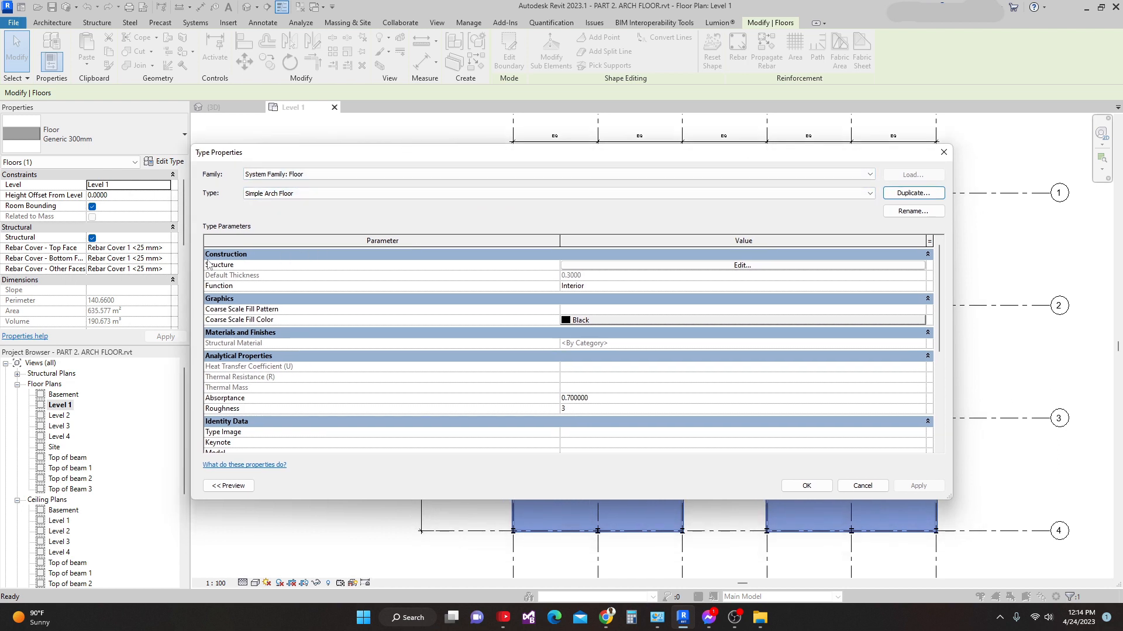
pyautogui.click(740, 265)
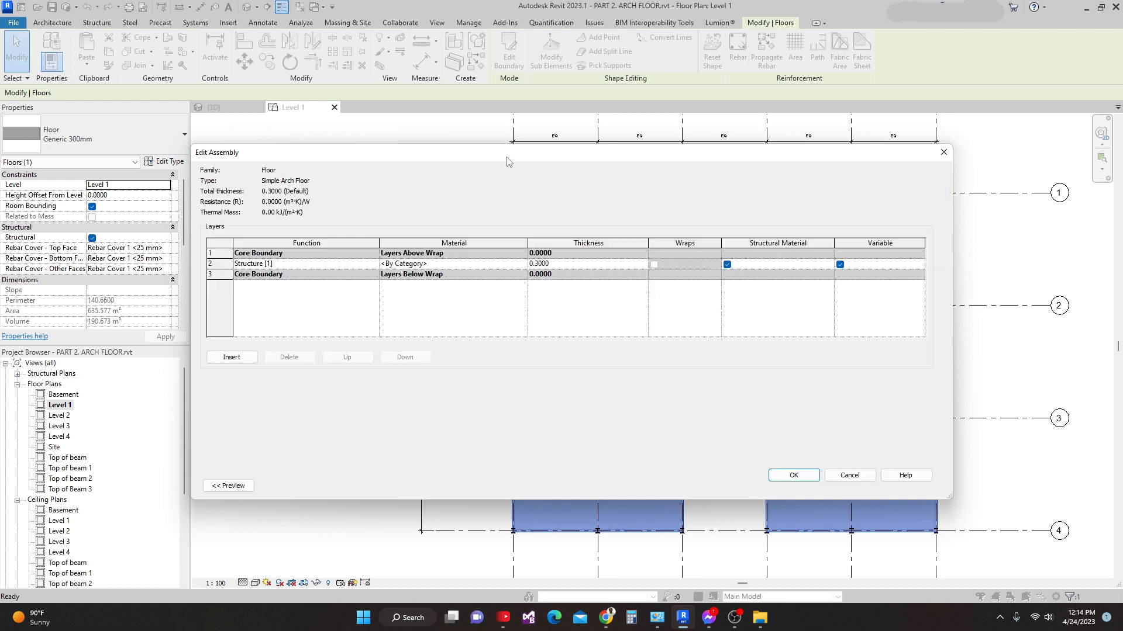
pyautogui.moveTo(506, 155); pyautogui.dragTo(533, 193)
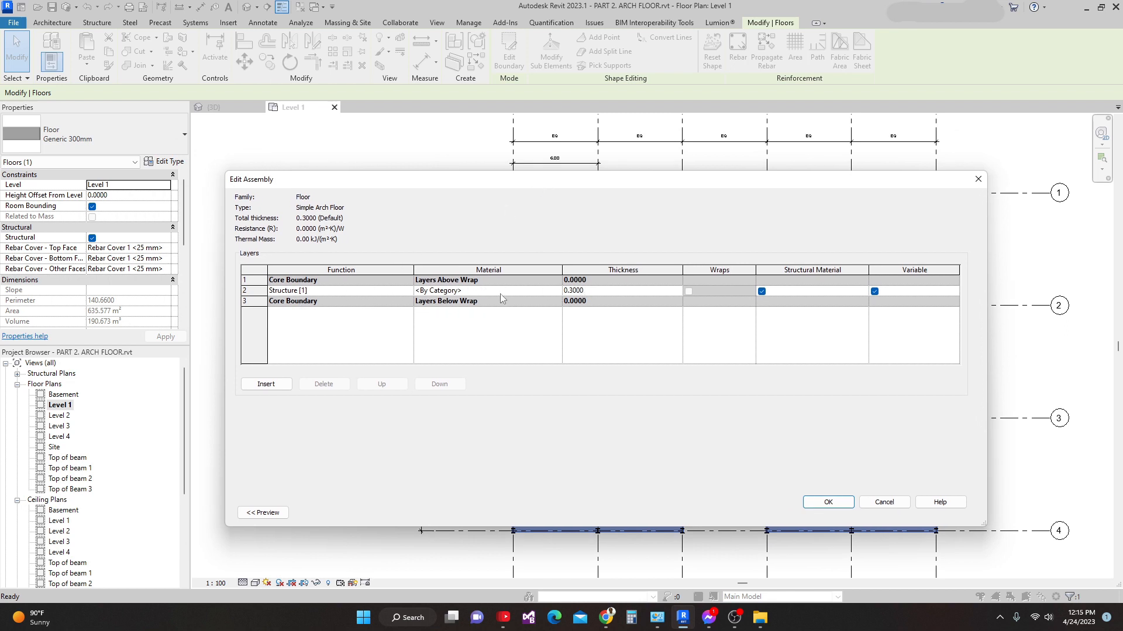
pyautogui.click(556, 292)
pyautogui.click(556, 292)
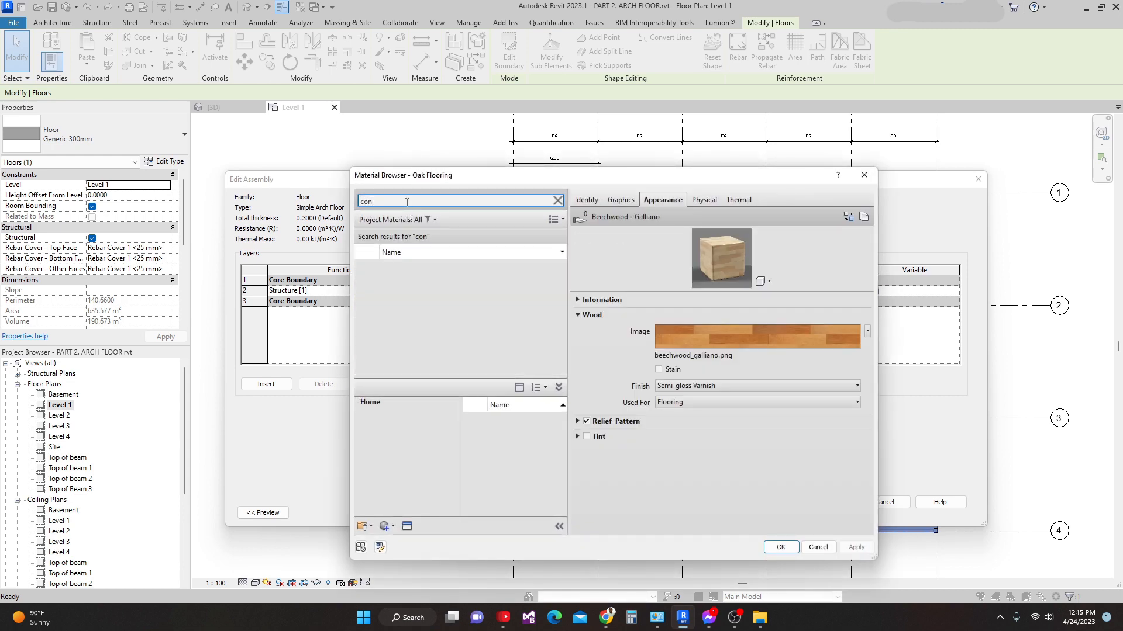
pyautogui.scroll(-3, 445, 301)
pyautogui.scroll(2, 444, 301)
pyautogui.click(444, 334)
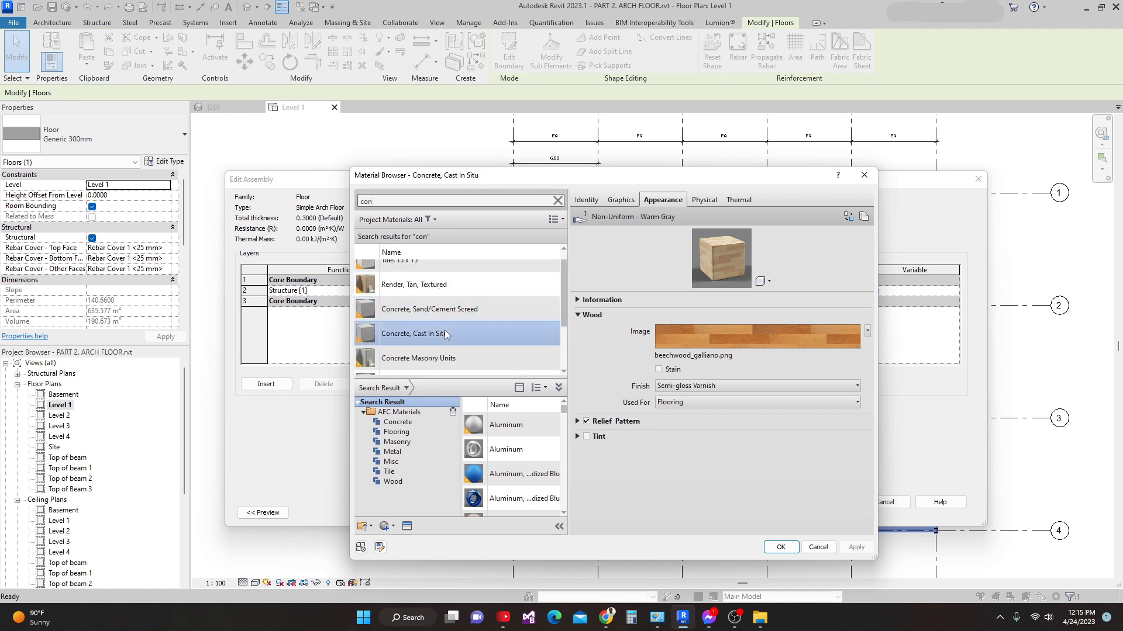
pyautogui.click(781, 548)
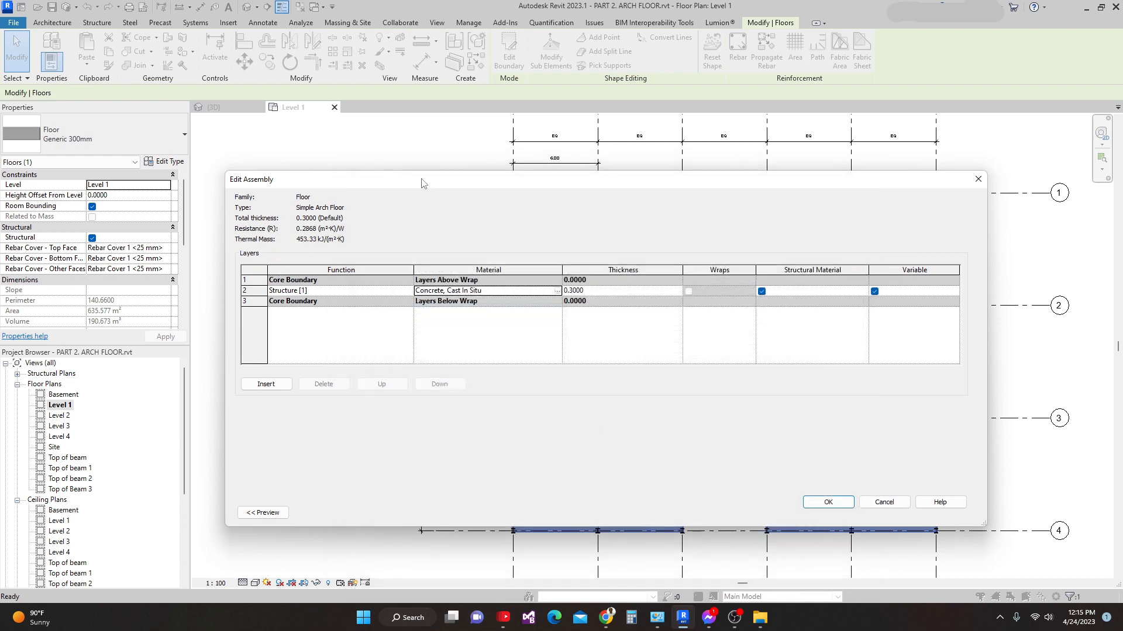
# - Insert a new layer above the upper core boundary and set its function to Finish 1 [4]
pyautogui.moveTo(424, 183); pyautogui.dragTo(441, 189)
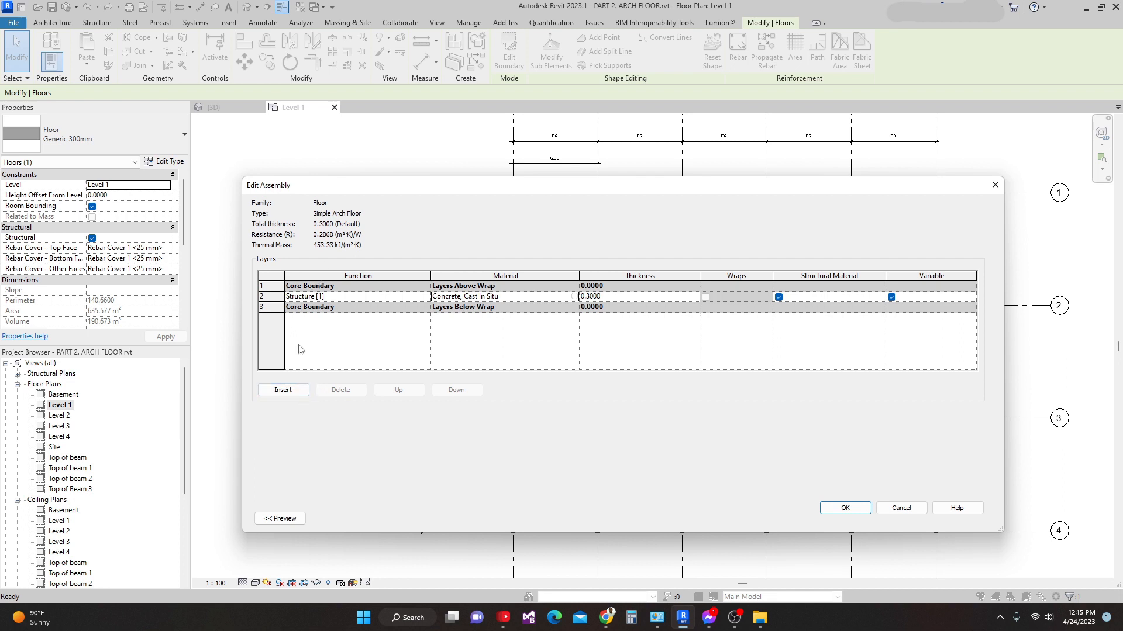
pyautogui.click(284, 390)
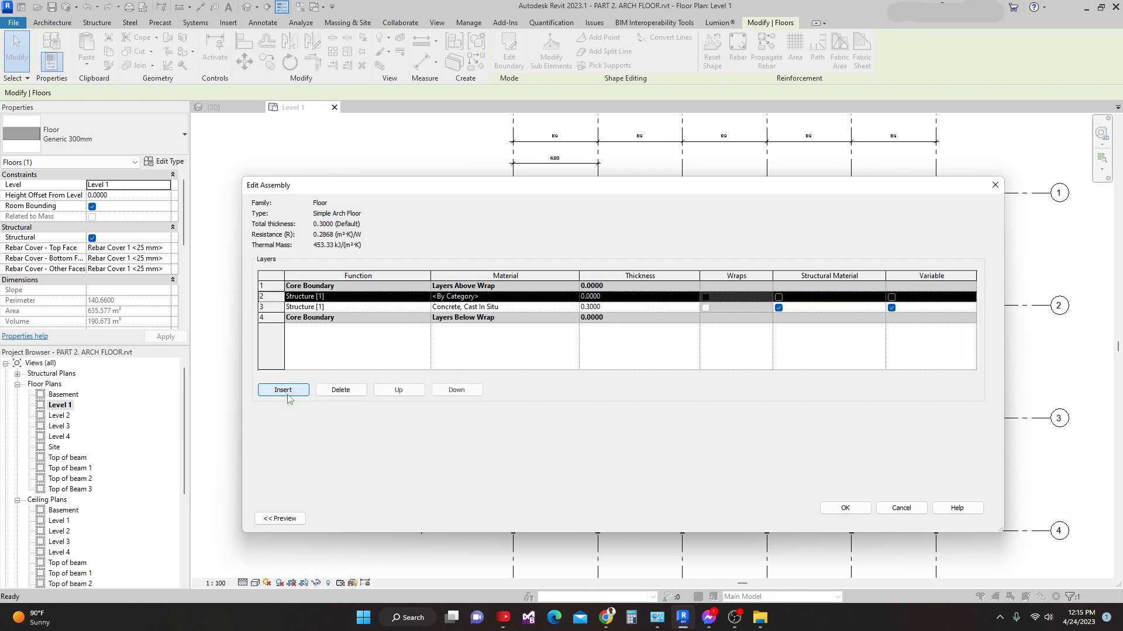
pyautogui.click(409, 392)
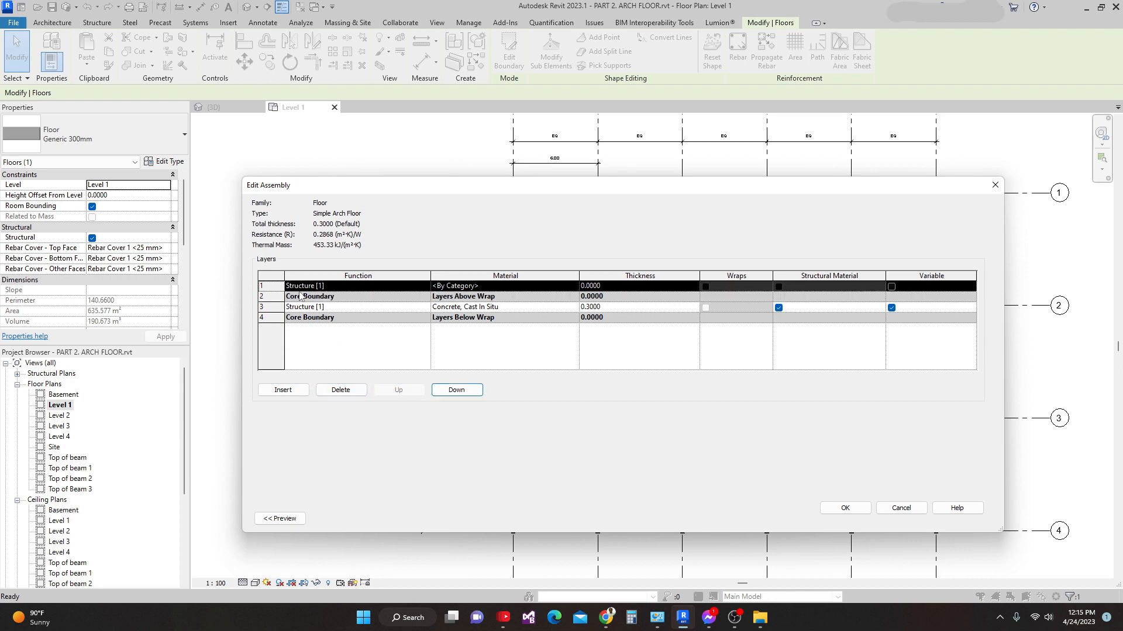
pyautogui.click(425, 288)
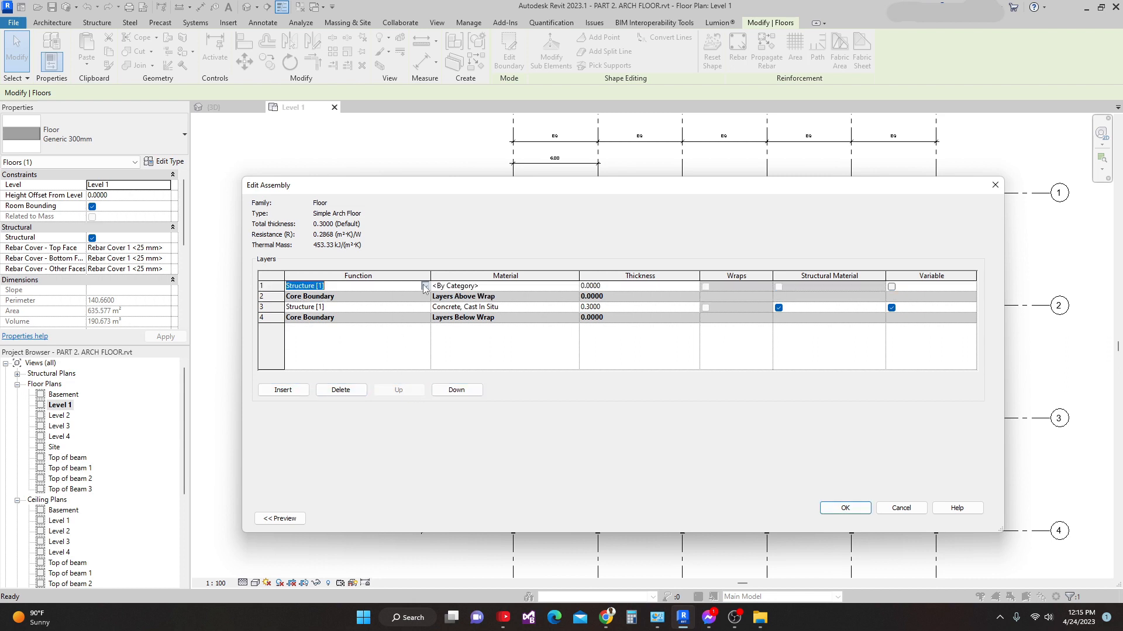
pyautogui.click(425, 286)
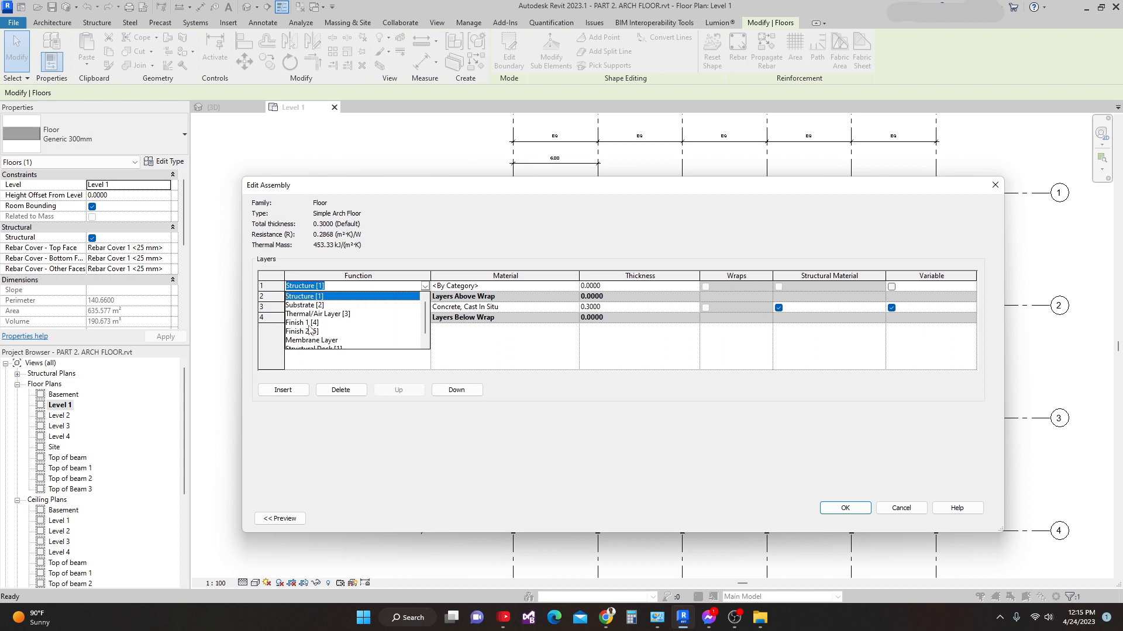
pyautogui.click(310, 323)
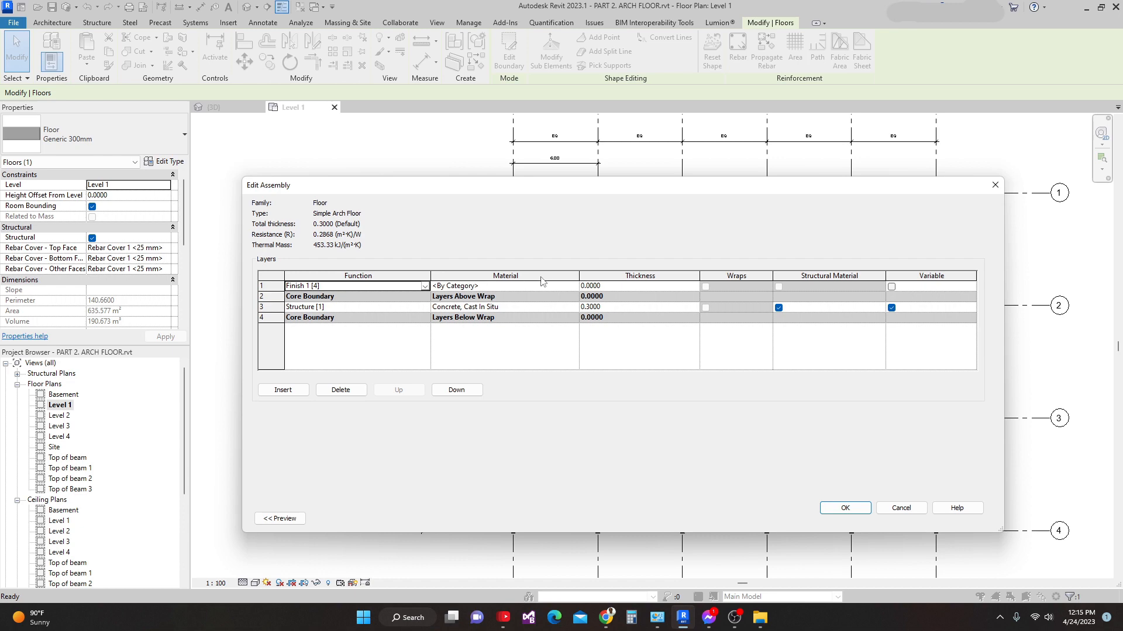
# - Find wood materials and assign Oak Flooring to the Finish 1 [4] layer
pyautogui.click(574, 286)
pyautogui.click(573, 286)
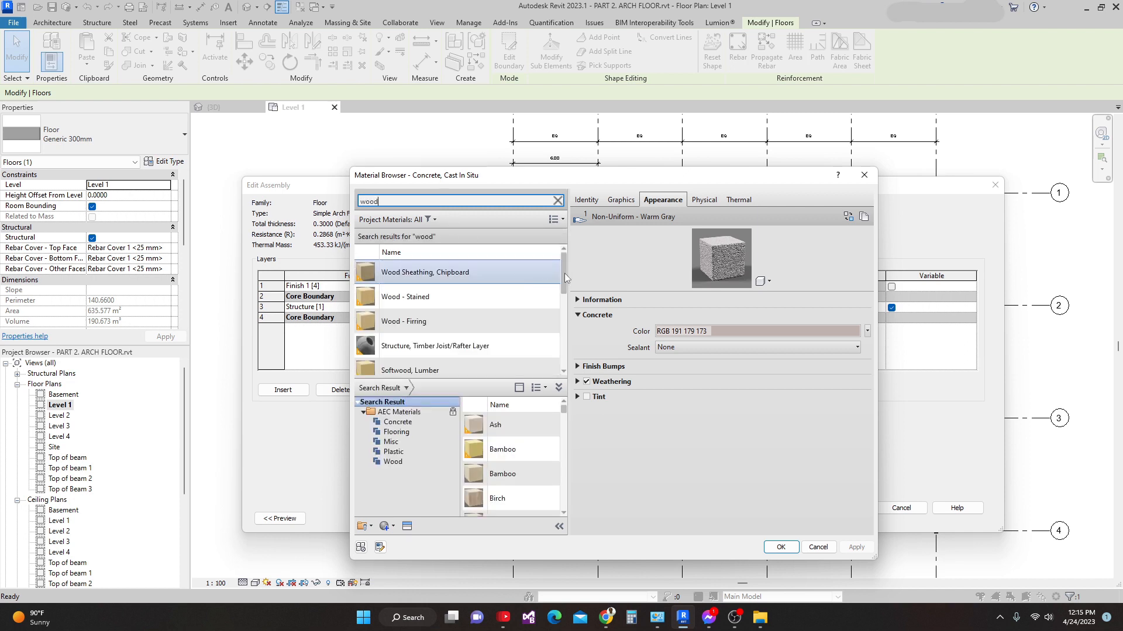
pyautogui.moveTo(561, 275); pyautogui.dragTo(563, 321)
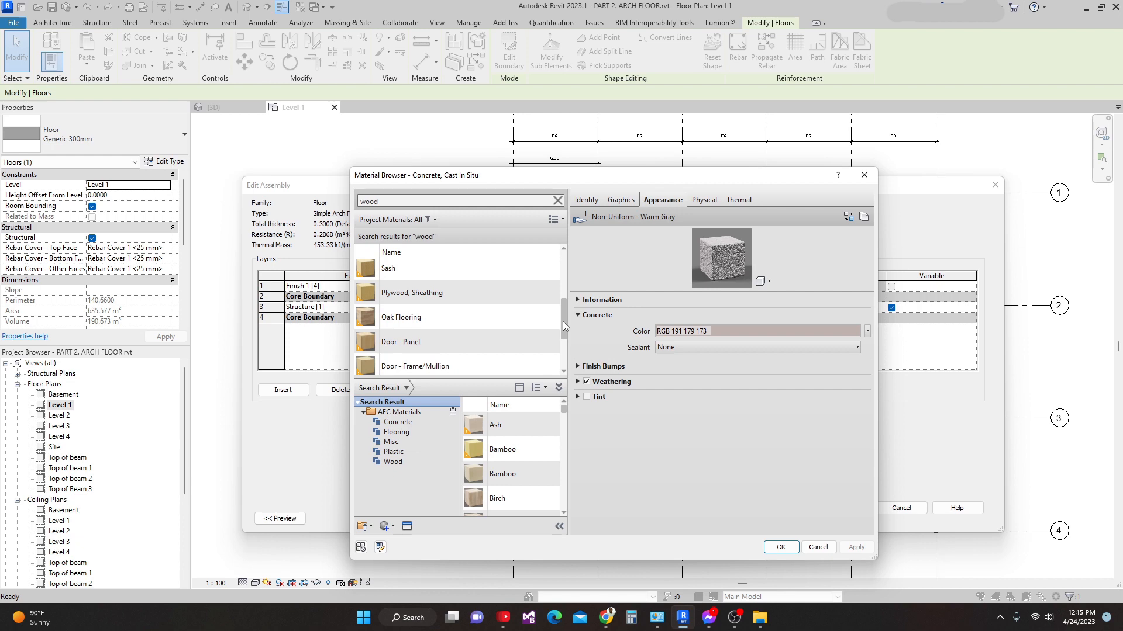
pyautogui.click(417, 318)
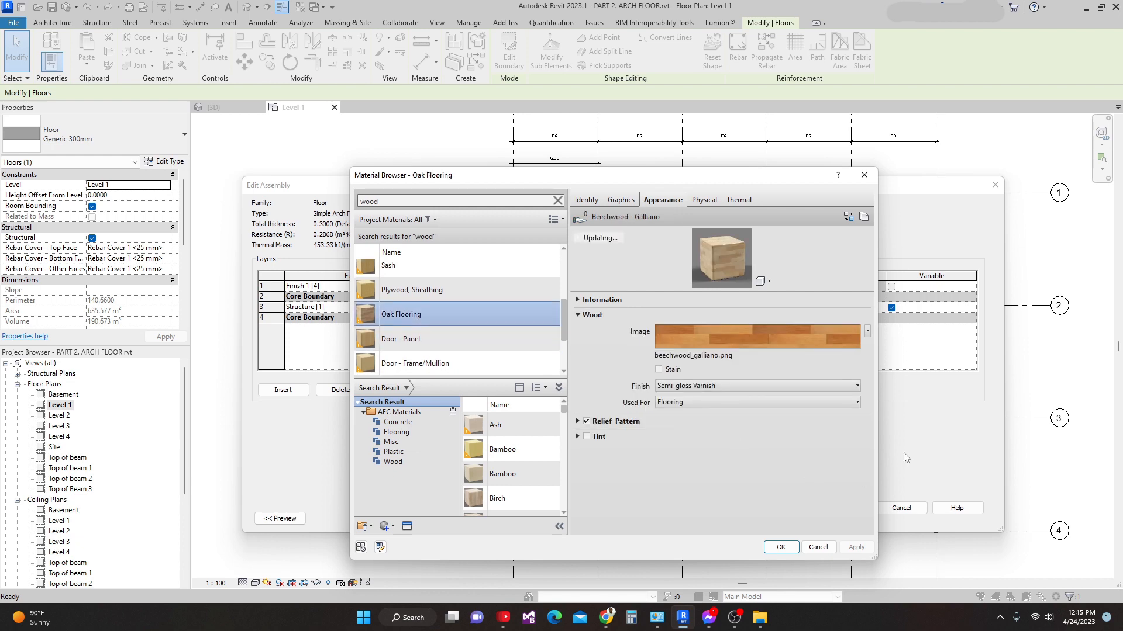
pyautogui.click(781, 547)
pyautogui.click(848, 508)
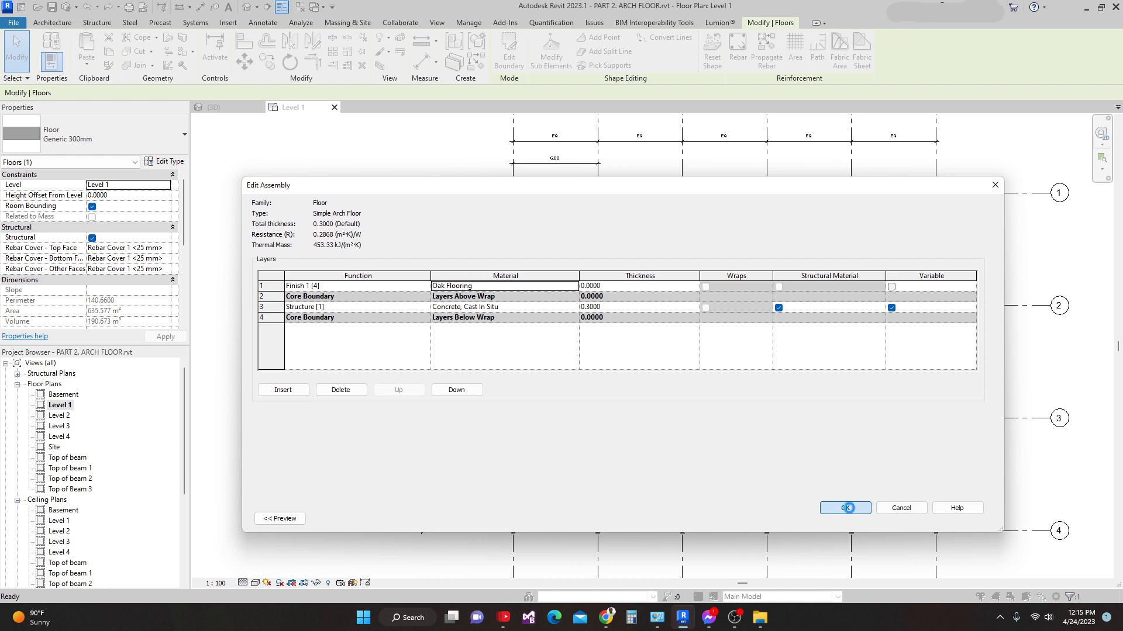
# - Set the oak finish layer's thickness to 16 mm and apply the new floor type to the slab
pyautogui.click(642, 315)
pyautogui.click(623, 289)
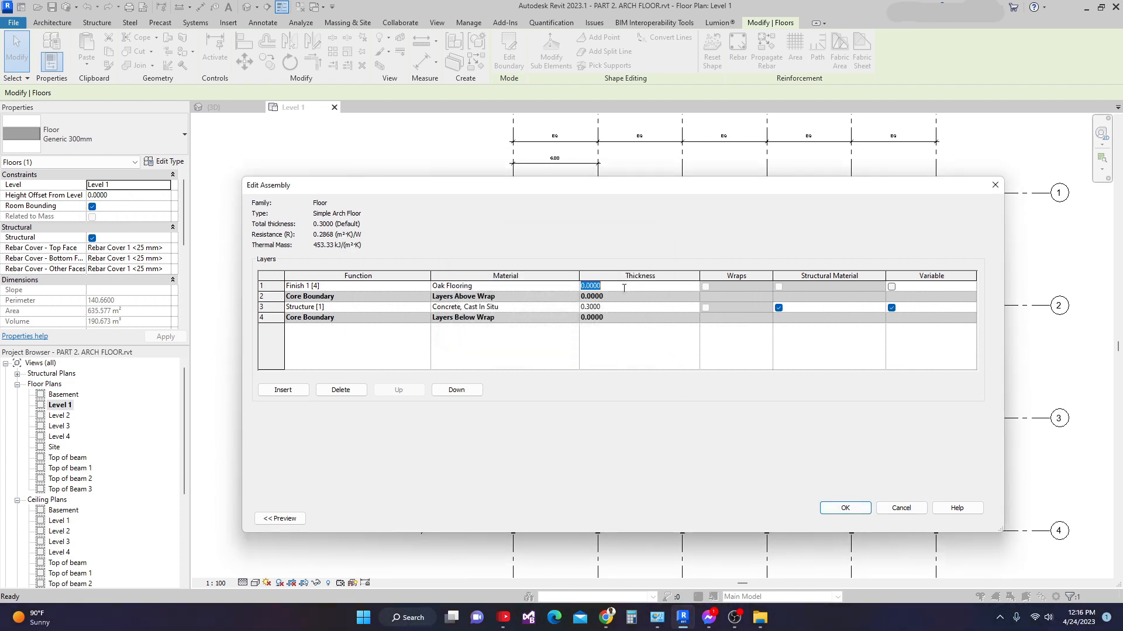
pyautogui.write('16mm')
pyautogui.press('Tab')
pyautogui.click(845, 508)
pyautogui.click(969, 520)
pyautogui.click(858, 518)
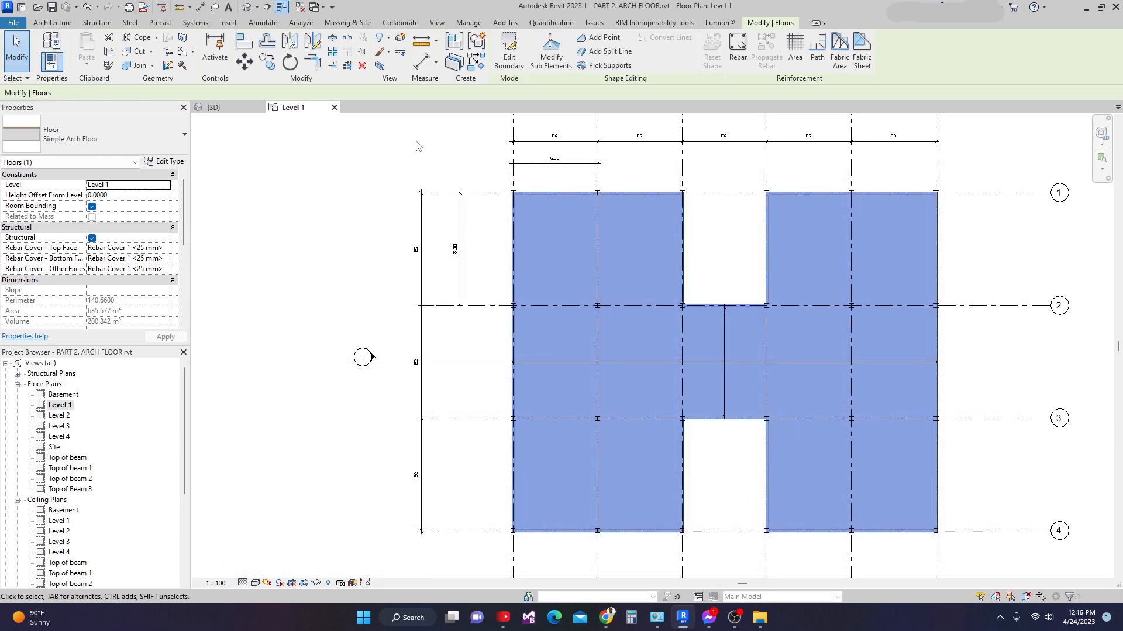
# - Display the Level 1 plan at Fine detail in the Realistic visual style and inspect the oak finish up close
pyautogui.click(362, 313)
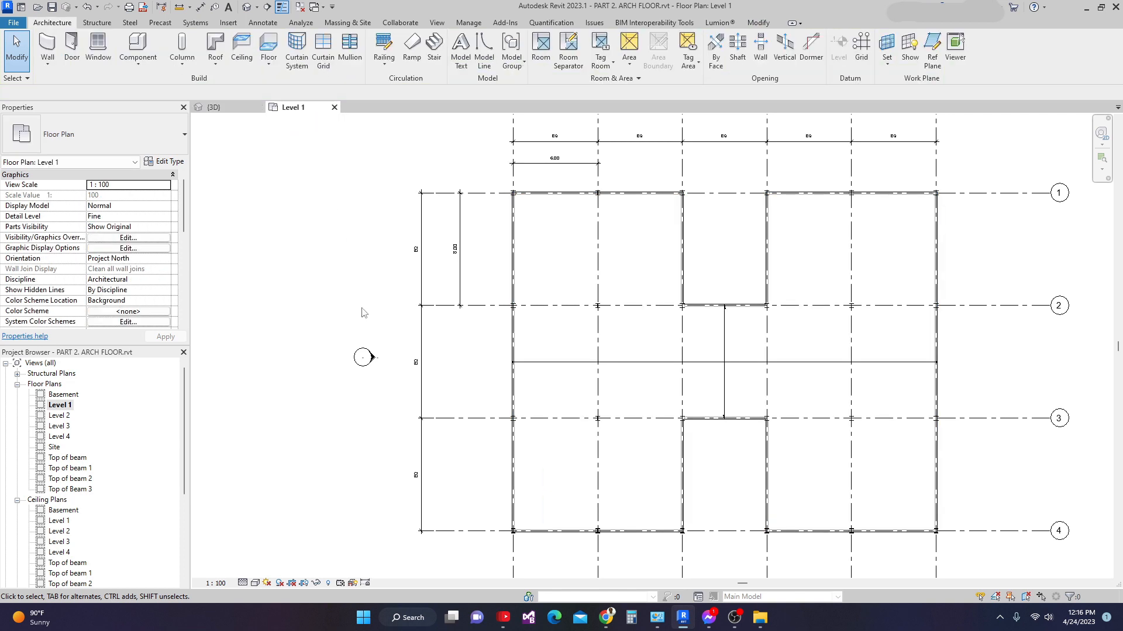
pyautogui.click(244, 583)
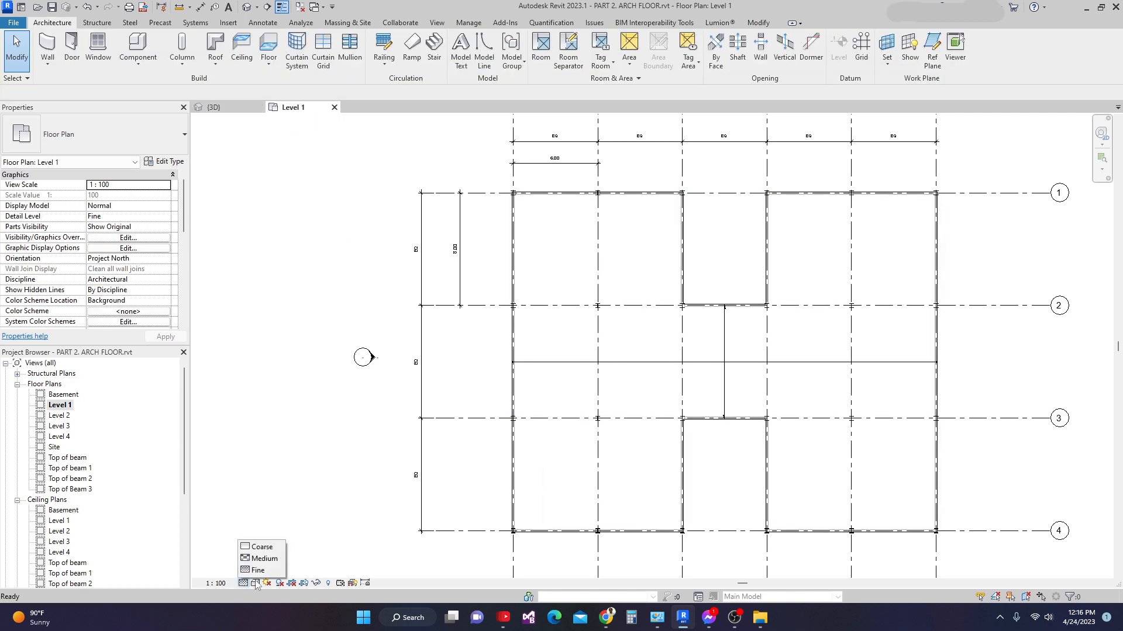
pyautogui.click(256, 574)
pyautogui.click(256, 583)
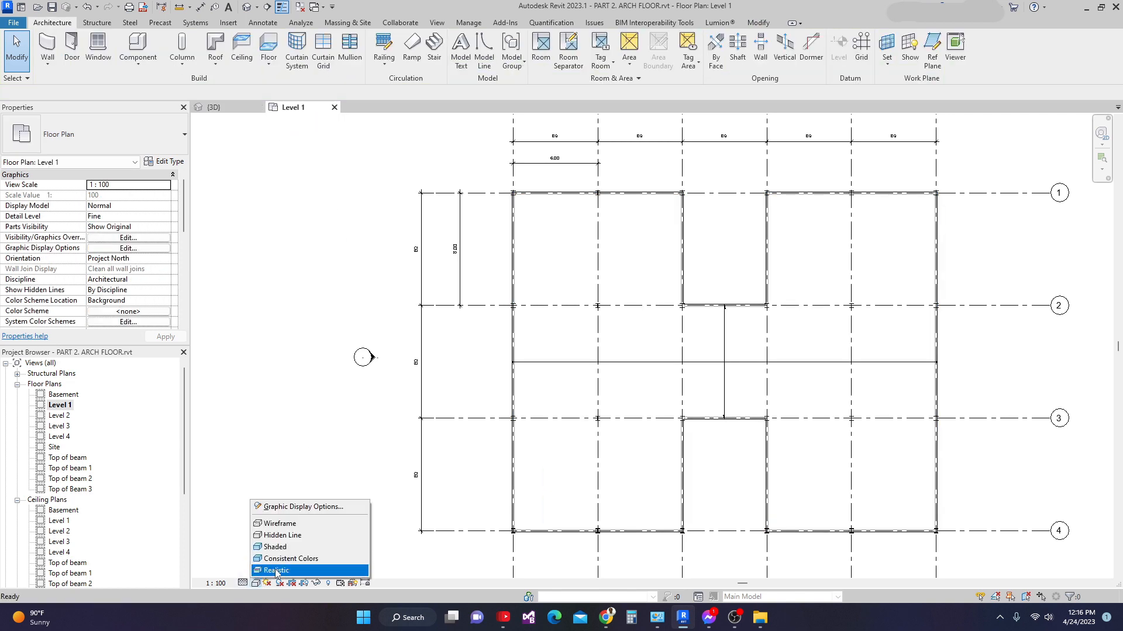
pyautogui.click(275, 574)
pyautogui.scroll(8, 614, 269)
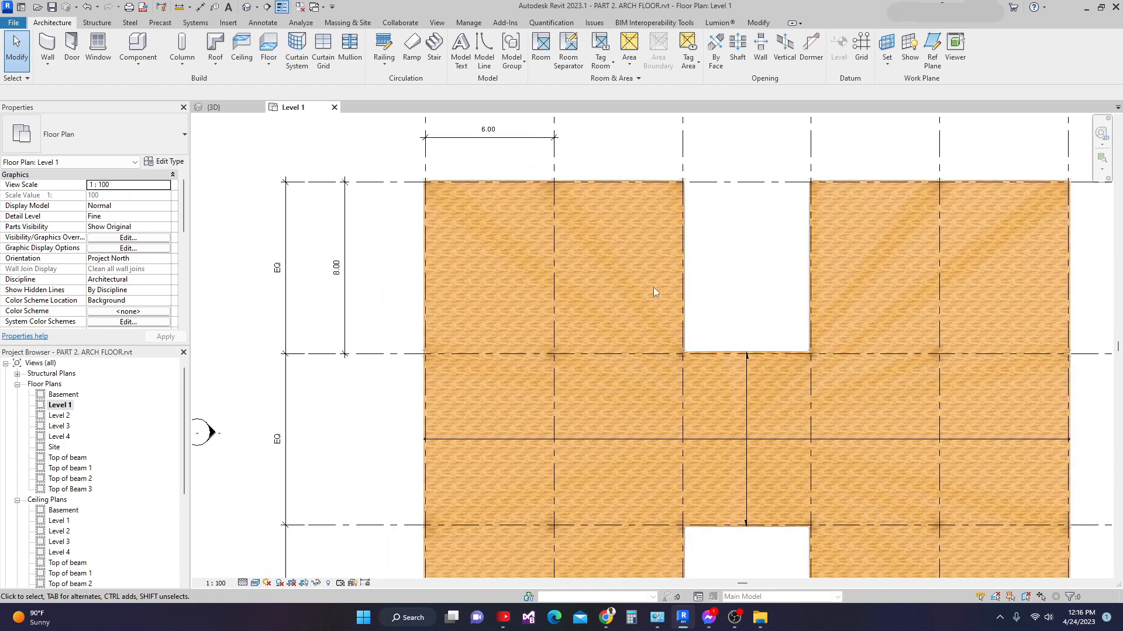
pyautogui.scroll(-5, 584, 257)
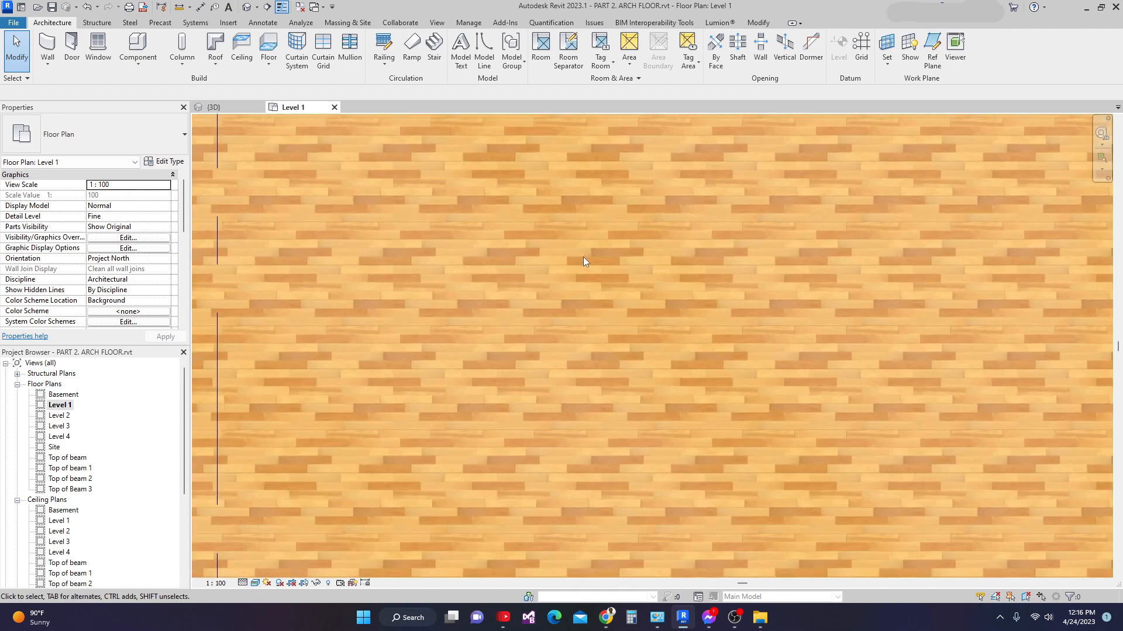
# - Inspect the oak floor finish on the Level 1 slab in the 3D view
pyautogui.scroll(-6, 583, 257)
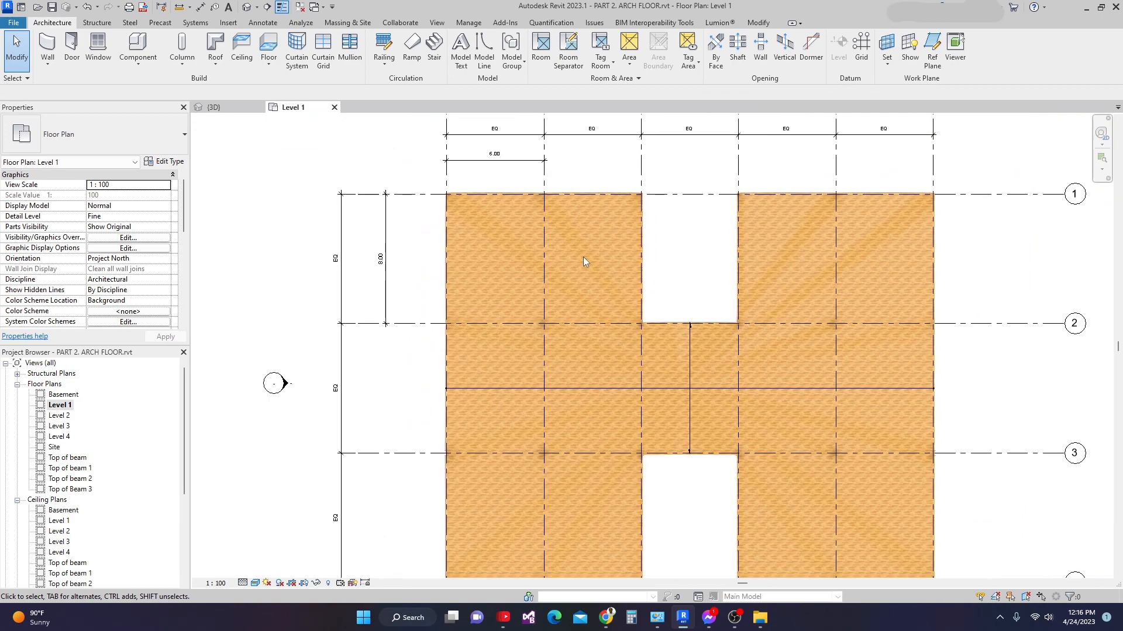
pyautogui.click(213, 107)
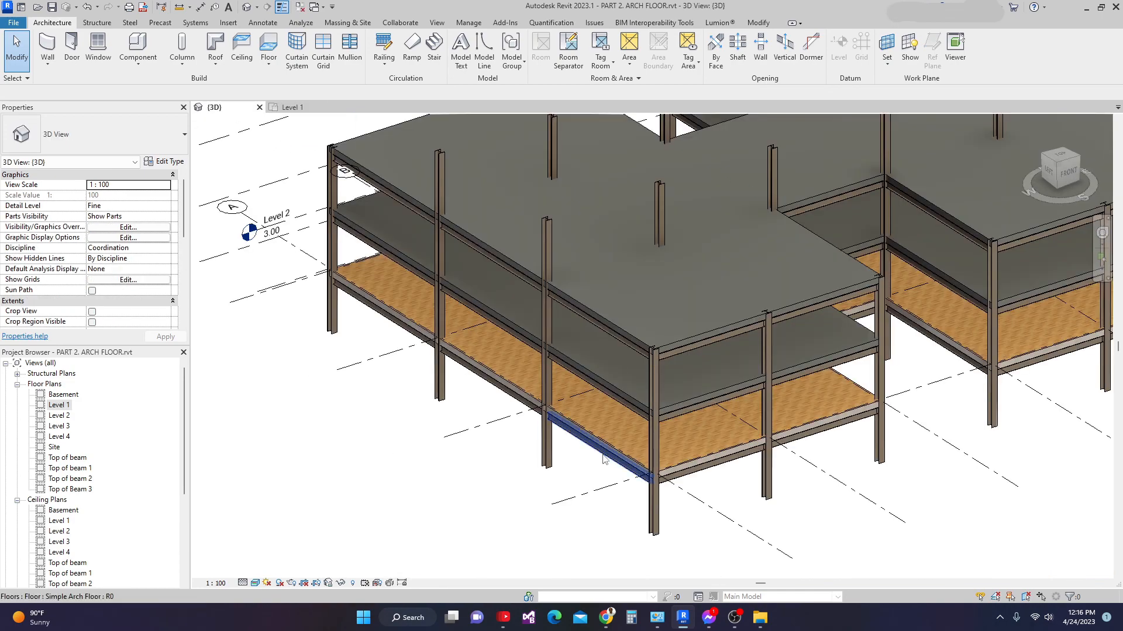
pyautogui.scroll(5, 582, 487)
pyautogui.scroll(-3, 462, 362)
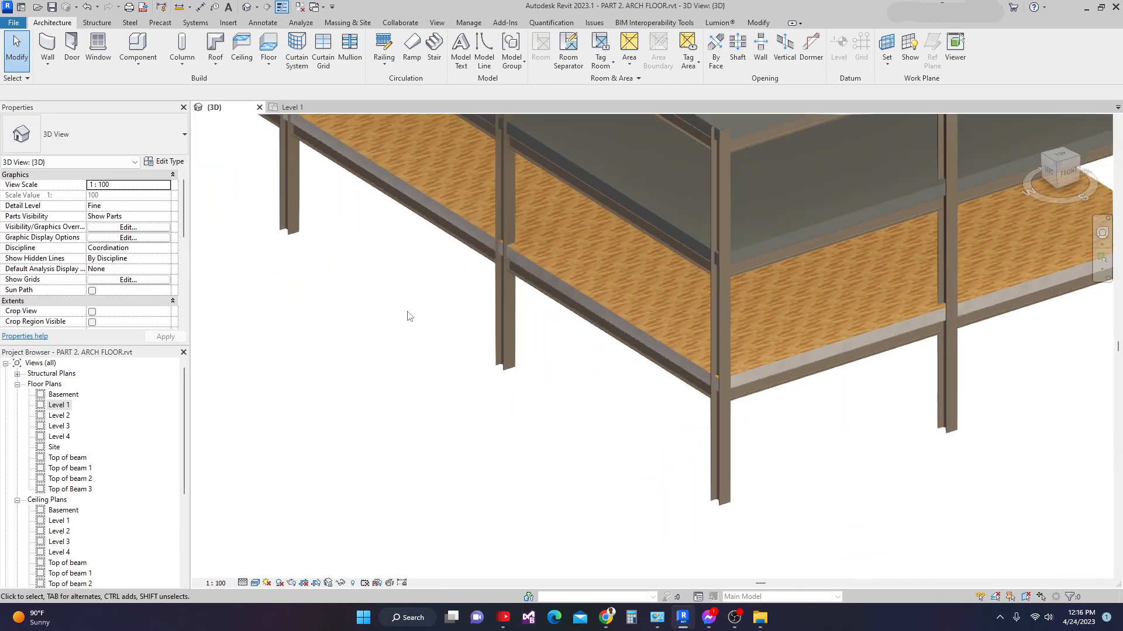
pyautogui.moveTo(407, 310); pyautogui.dragTo(411, 373, button='middle')
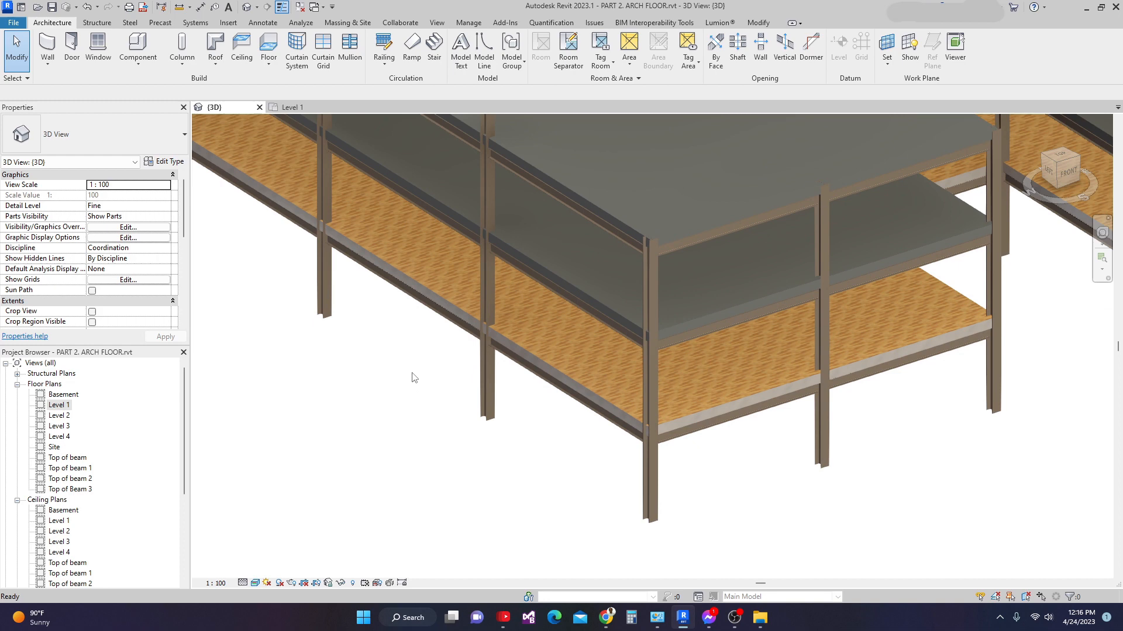
# - Draw a building section across the full width of the Level 1 plan, between grids 2 and 3
pyautogui.click(292, 107)
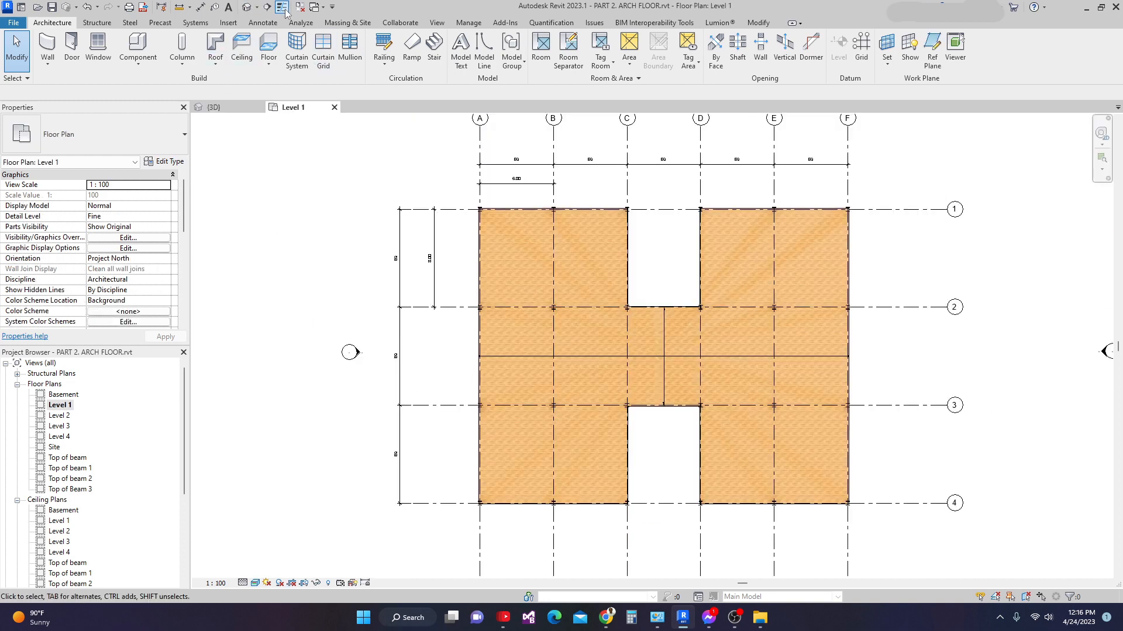
pyautogui.click(267, 7)
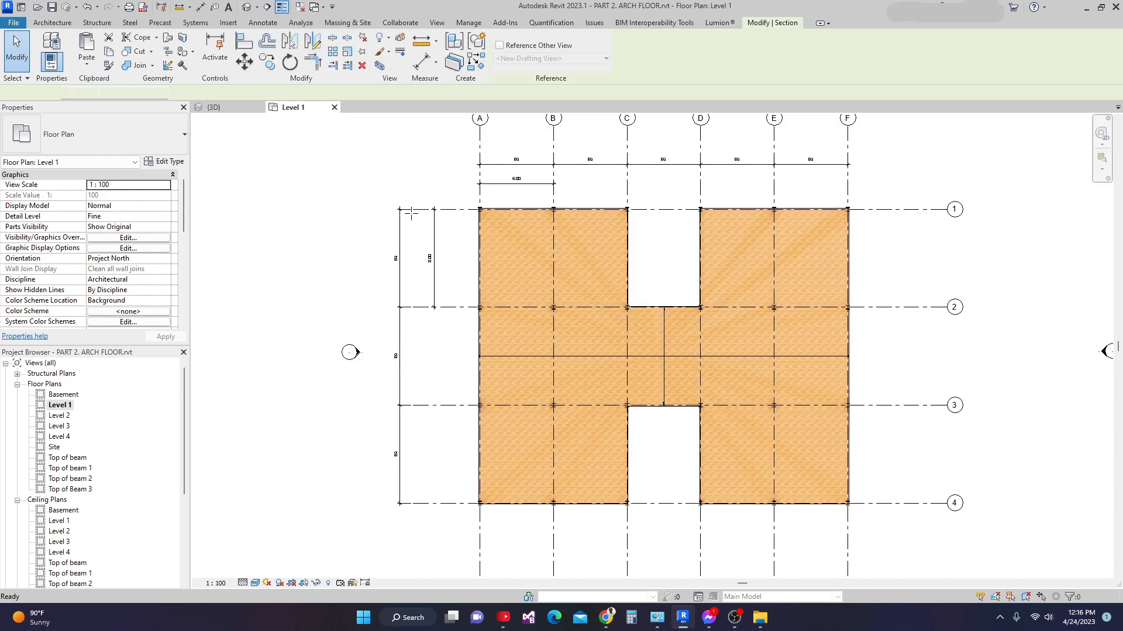
pyautogui.scroll(1, 473, 404)
pyautogui.click(424, 372)
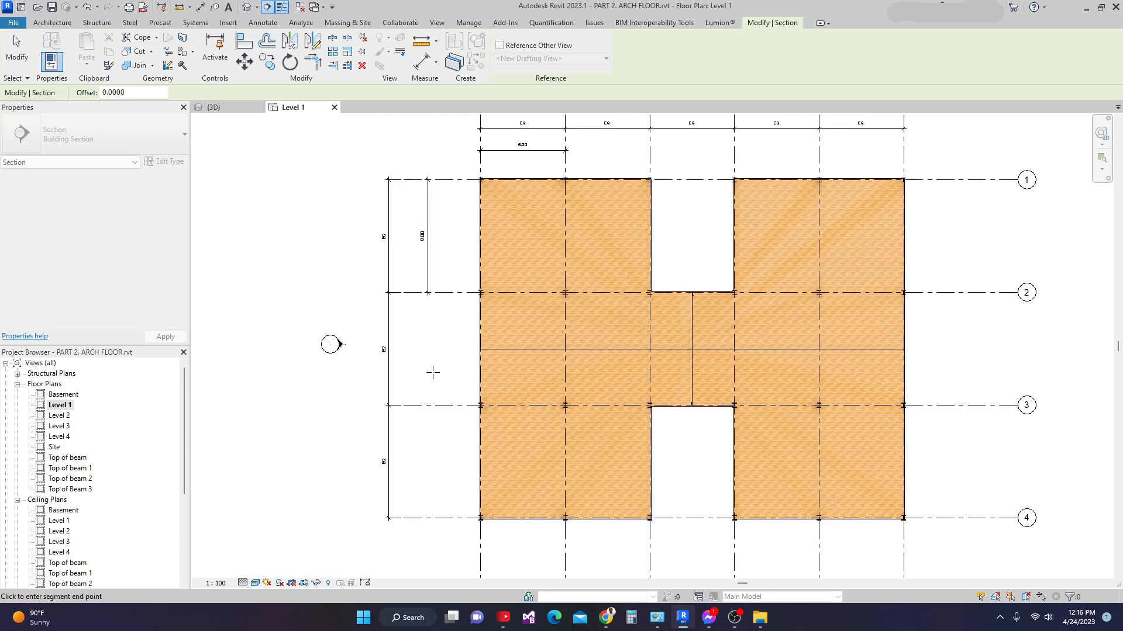
pyautogui.click(947, 371)
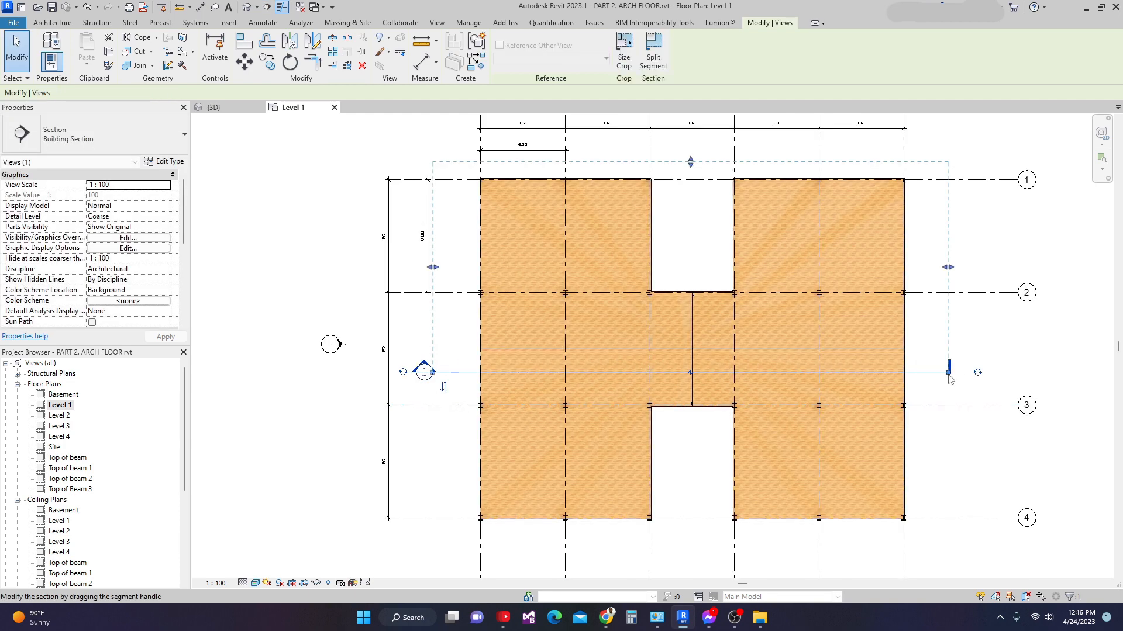
pyautogui.scroll(-1, 709, 371)
pyautogui.press('Escape')
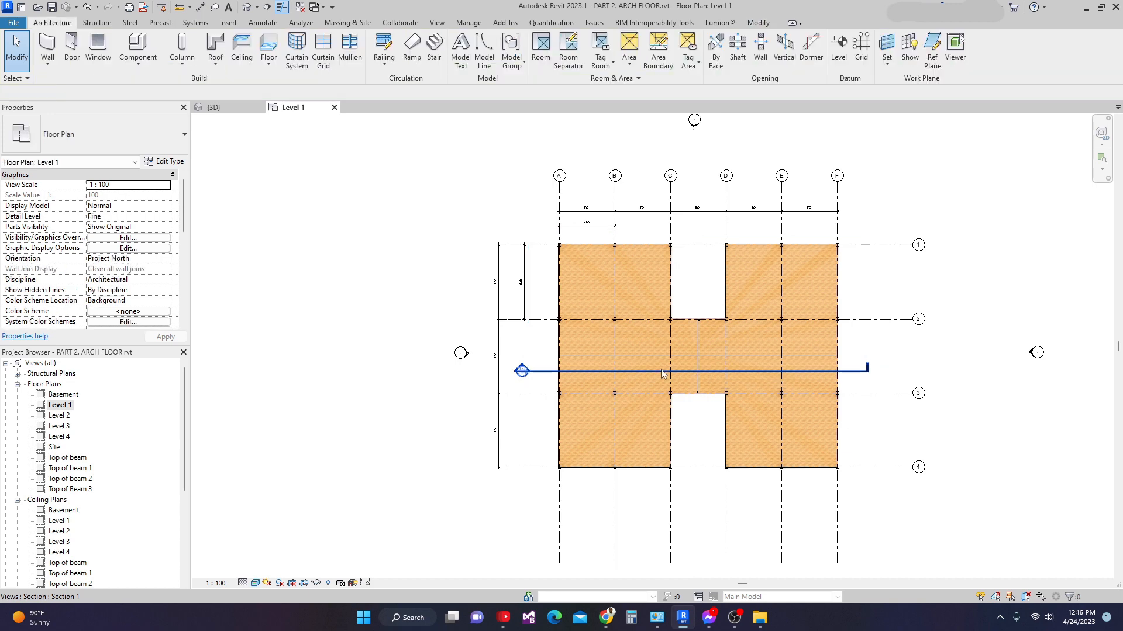
# - Open the new section view and set its detail level to Fine
pyautogui.doubleClick(521, 370)
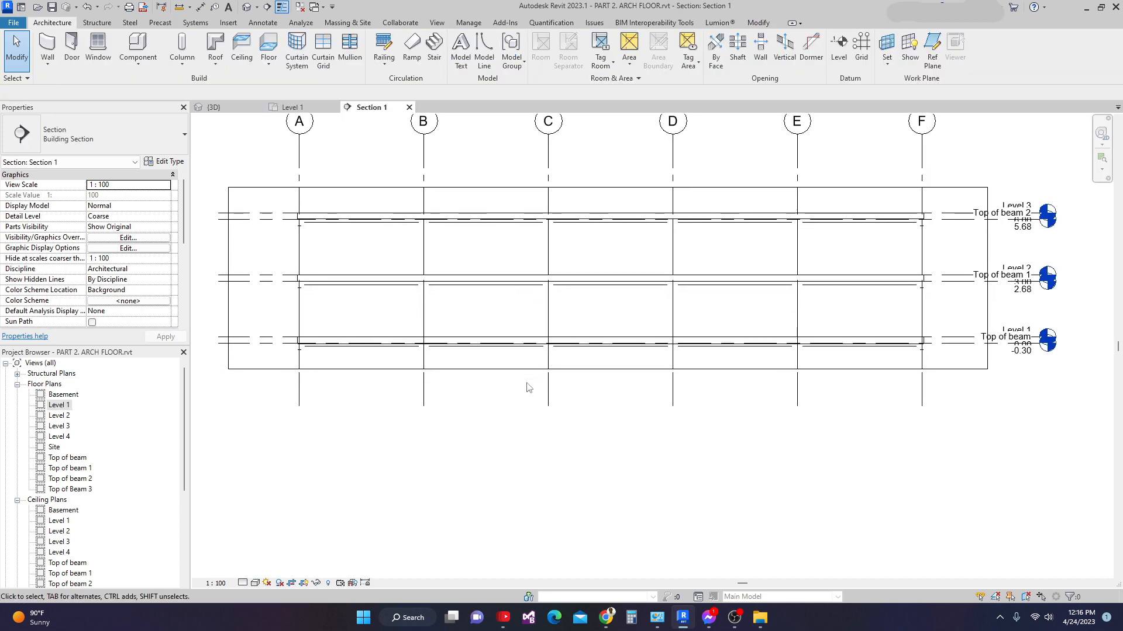
pyautogui.scroll(3, 607, 375)
pyautogui.scroll(-1, 251, 348)
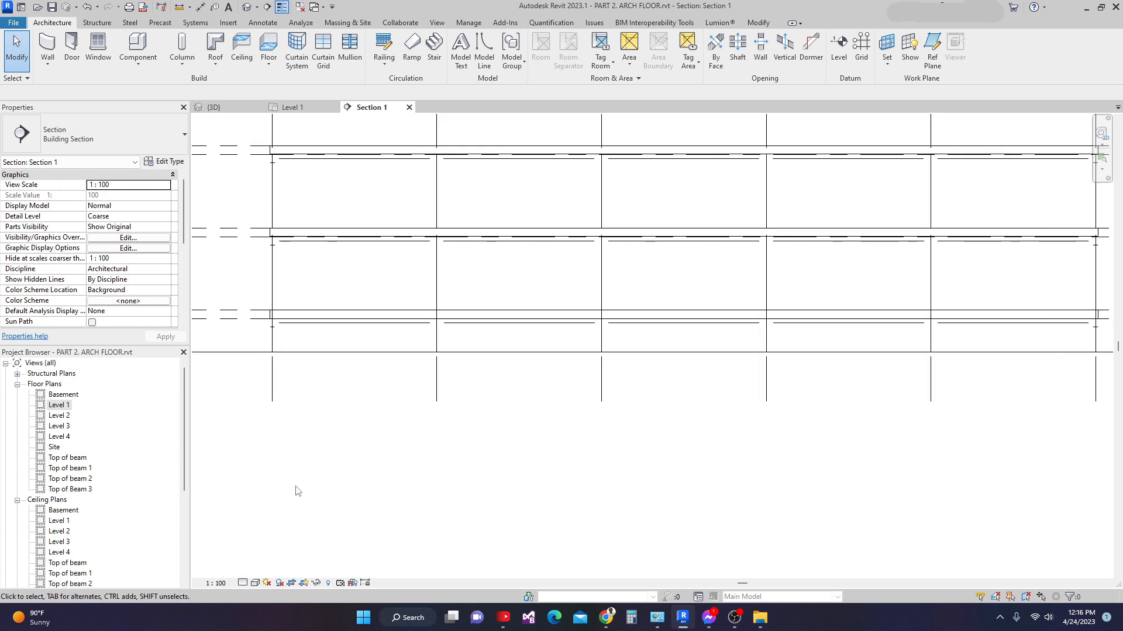
pyautogui.click(255, 583)
pyautogui.click(258, 570)
# - Examine the concrete and oak layers of the Level 1 floor at its edge near grid F
pyautogui.scroll(2, 599, 368)
pyautogui.moveTo(599, 368)
pyautogui.mouseDown(button='middle')
pyautogui.moveTo(566, 413)
pyautogui.moveTo(404, 403)
pyautogui.mouseUp(button='middle')
pyautogui.moveTo(537, 378); pyautogui.dragTo(421, 380, button='middle')
pyautogui.moveTo(777, 384); pyautogui.dragTo(635, 420, button='middle')
pyautogui.scroll(1, 659, 402)
pyautogui.scroll(3, 854, 389)
pyautogui.scroll(7, 673, 374)
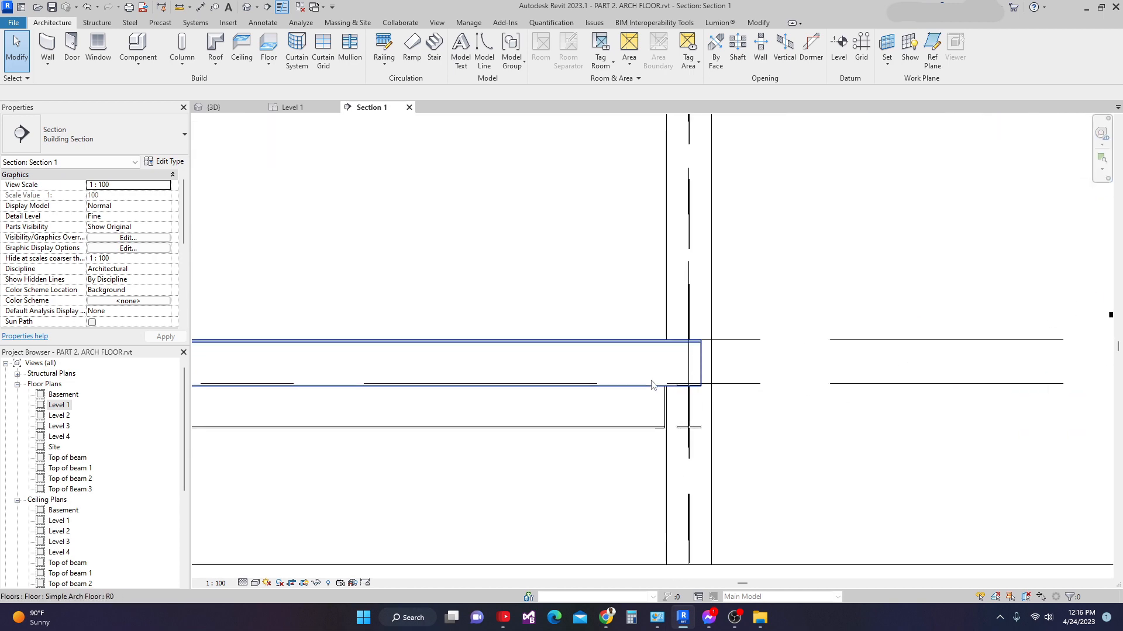
pyautogui.scroll(1, 678, 338)
pyautogui.scroll(-1, 676, 349)
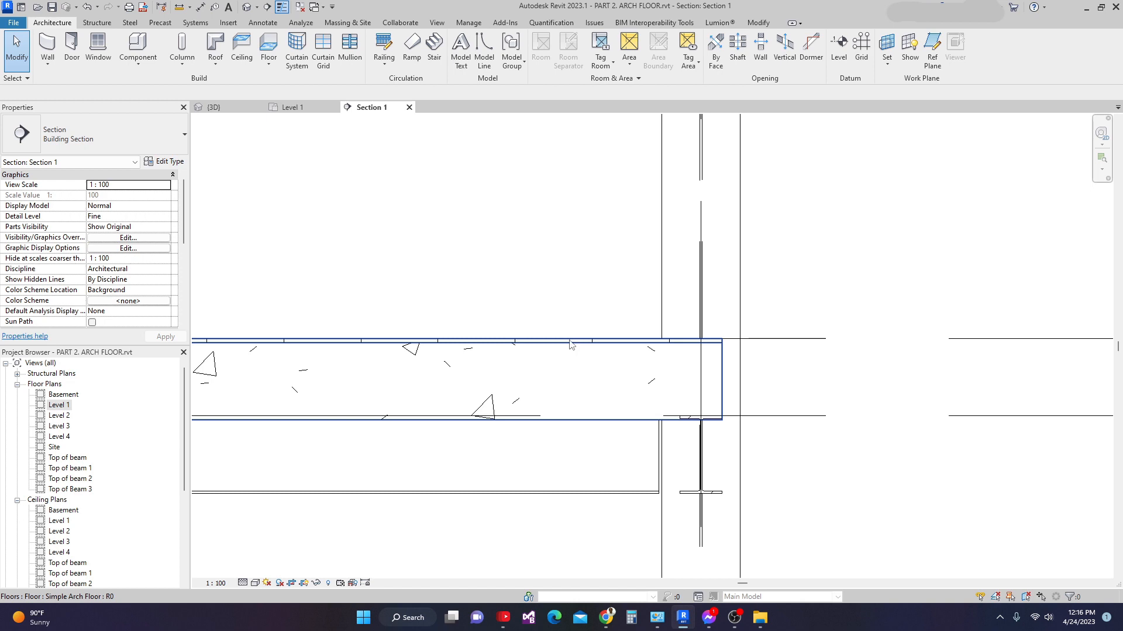
pyautogui.scroll(-3, 576, 340)
pyautogui.moveTo(588, 353); pyautogui.dragTo(626, 423, button='middle')
pyautogui.scroll(1, 615, 411)
pyautogui.scroll(-2, 614, 409)
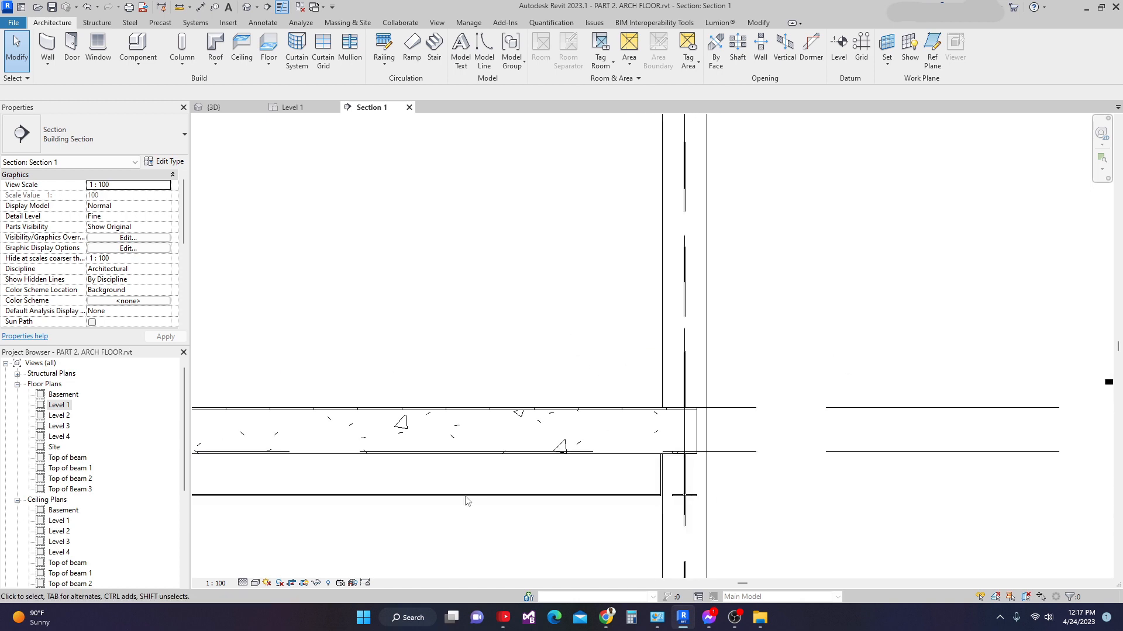
# - Display the section in the Realistic visual style and view the Level 1 slab edge at the end column
pyautogui.click(254, 584)
pyautogui.click(281, 571)
pyautogui.scroll(-2, 484, 439)
pyautogui.moveTo(524, 384); pyautogui.dragTo(657, 359, button='middle')
pyautogui.scroll(2, 817, 383)
pyautogui.scroll(-4, 625, 375)
pyautogui.scroll(3, 635, 434)
pyautogui.moveTo(690, 443); pyautogui.dragTo(576, 346, button='middle')
pyautogui.scroll(-5, 576, 346)
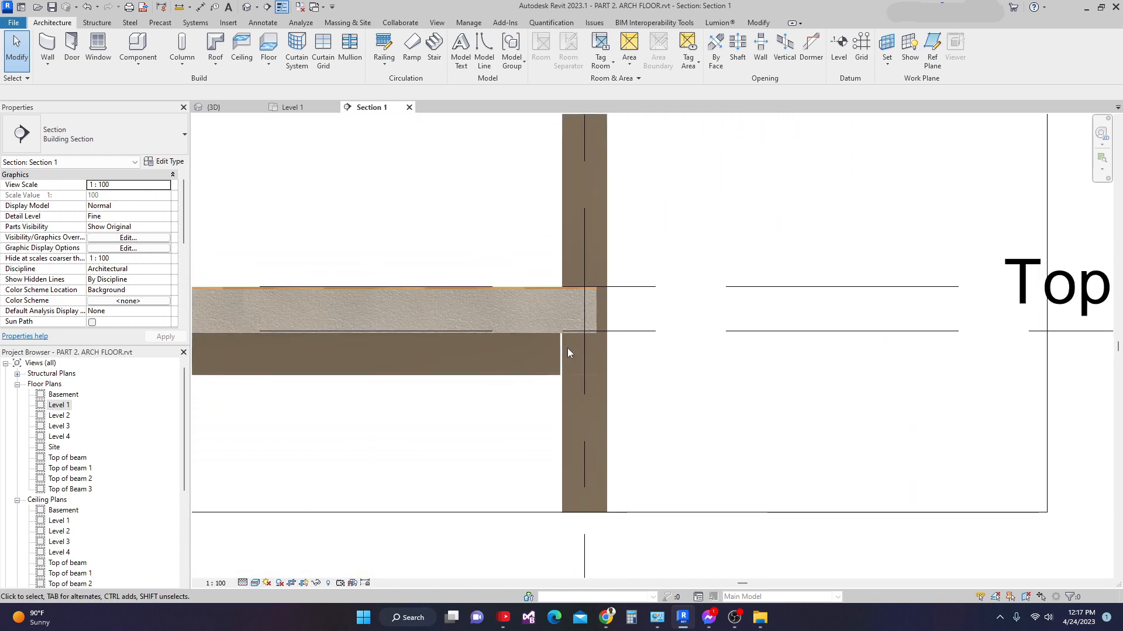
# - Compare the underside of the Level 1 slab with the top of the supporting beams near grid F
pyautogui.scroll(2, 657, 385)
pyautogui.scroll(-3, 658, 386)
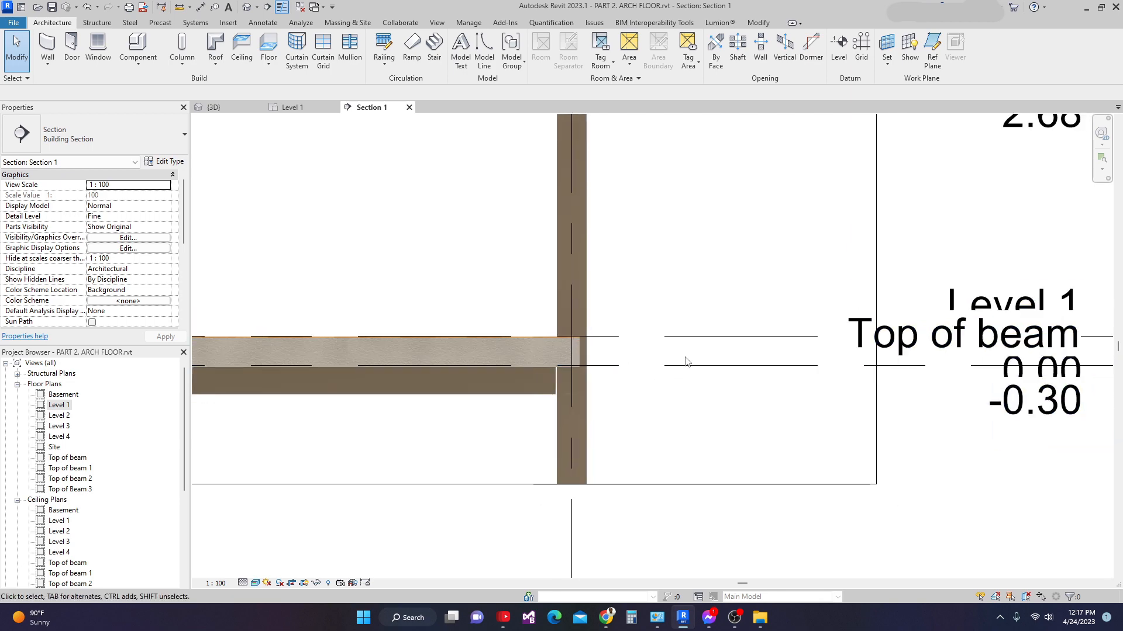
pyautogui.scroll(1, 585, 375)
pyautogui.scroll(2, 522, 380)
pyautogui.scroll(2, 528, 377)
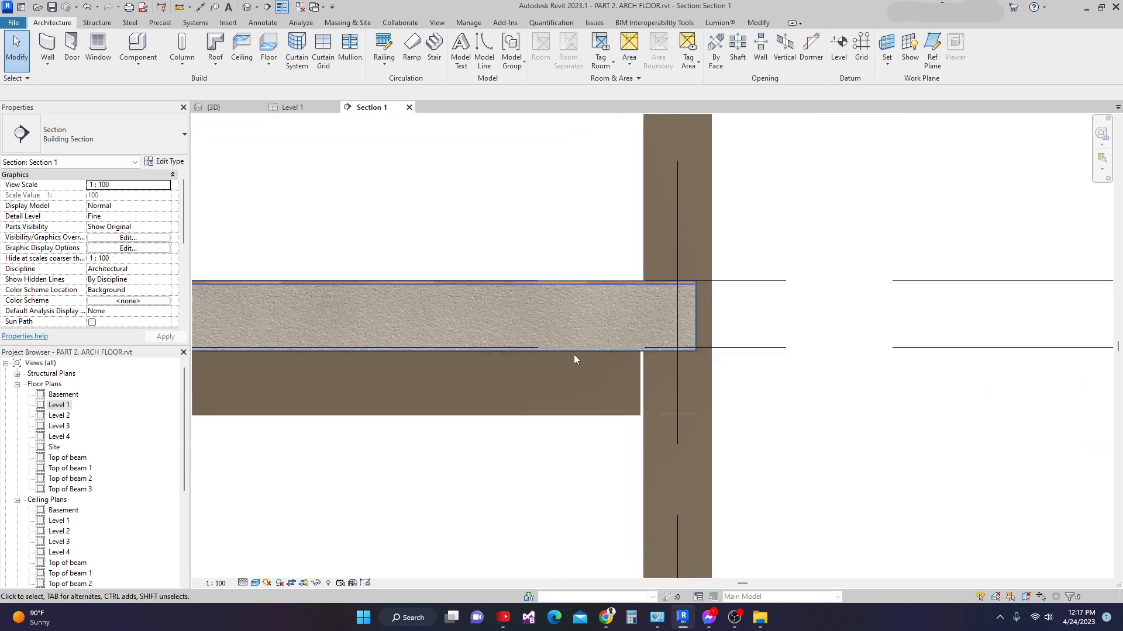
pyautogui.scroll(3, 633, 352)
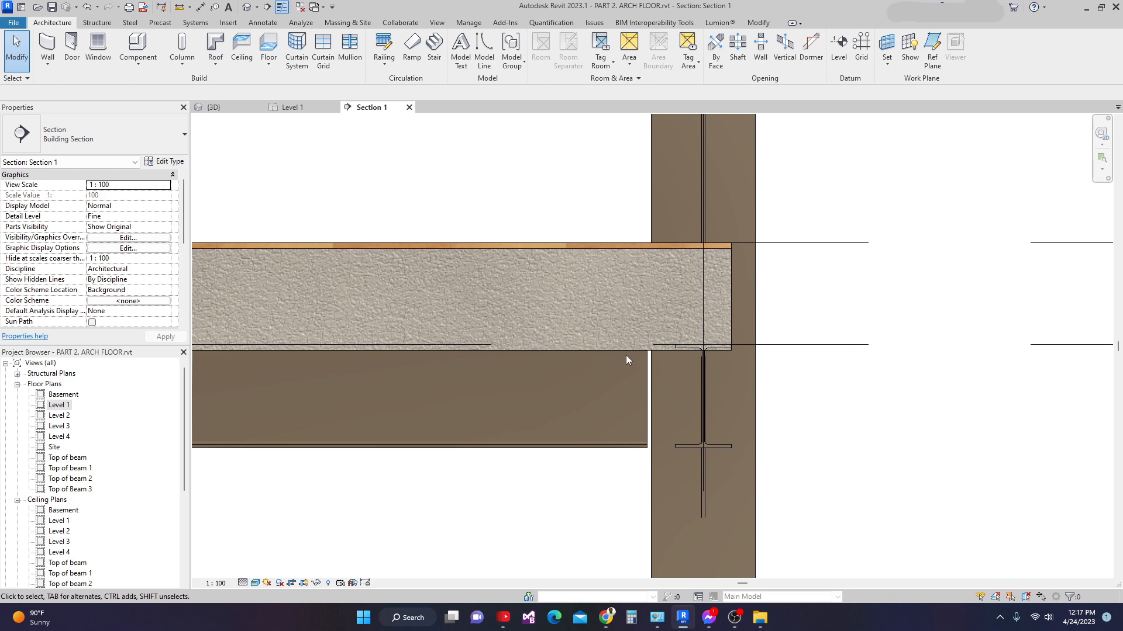
pyautogui.scroll(-2, 631, 355)
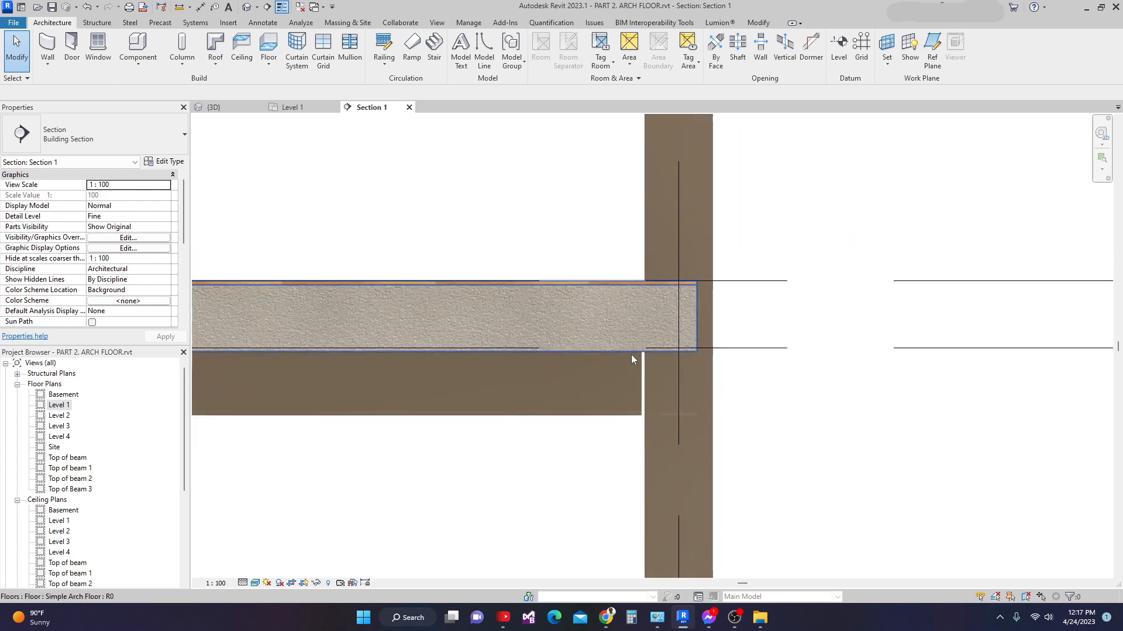
pyautogui.scroll(-1, 631, 354)
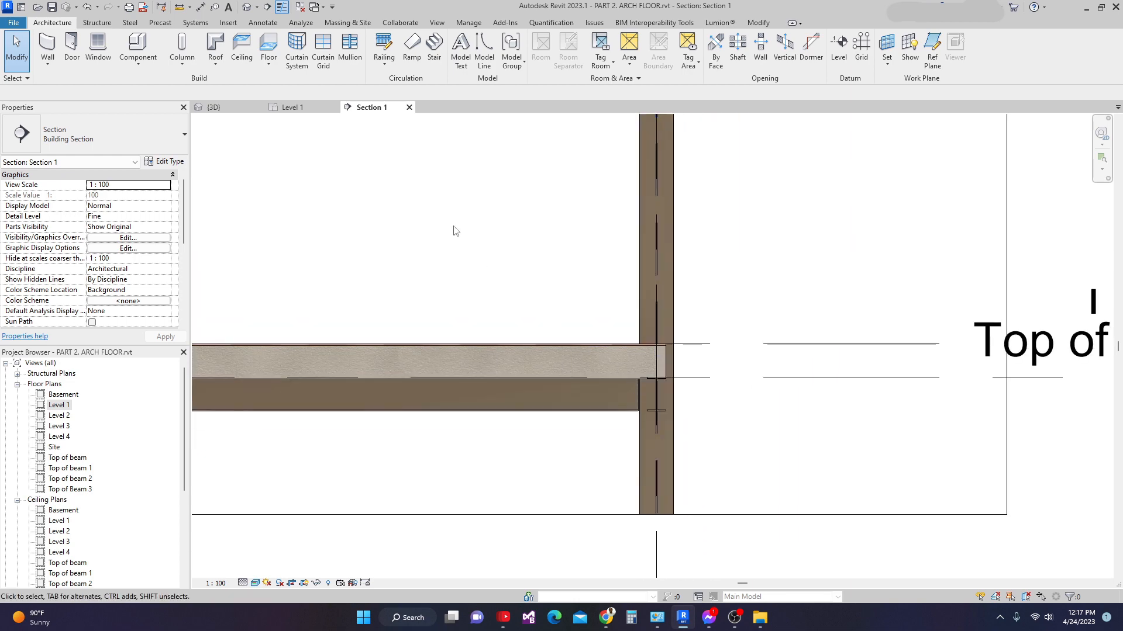
pyautogui.scroll(-2, 757, 355)
pyautogui.scroll(3, 667, 384)
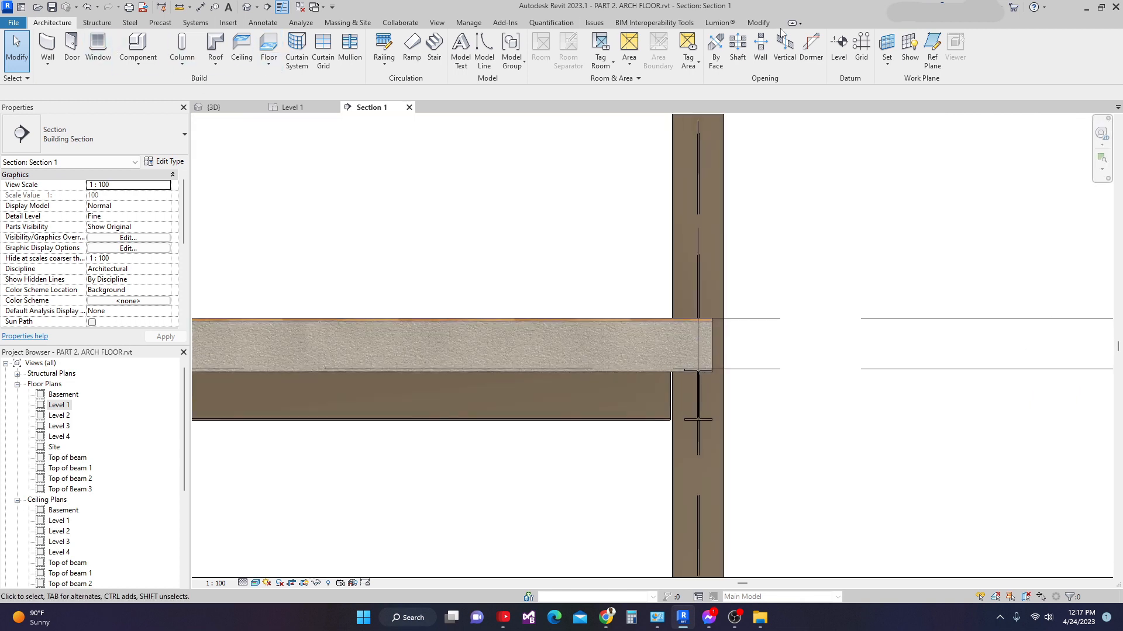
# - Align the Top of beam level to the underside of the Level 1 concrete slab
pyautogui.click(758, 22)
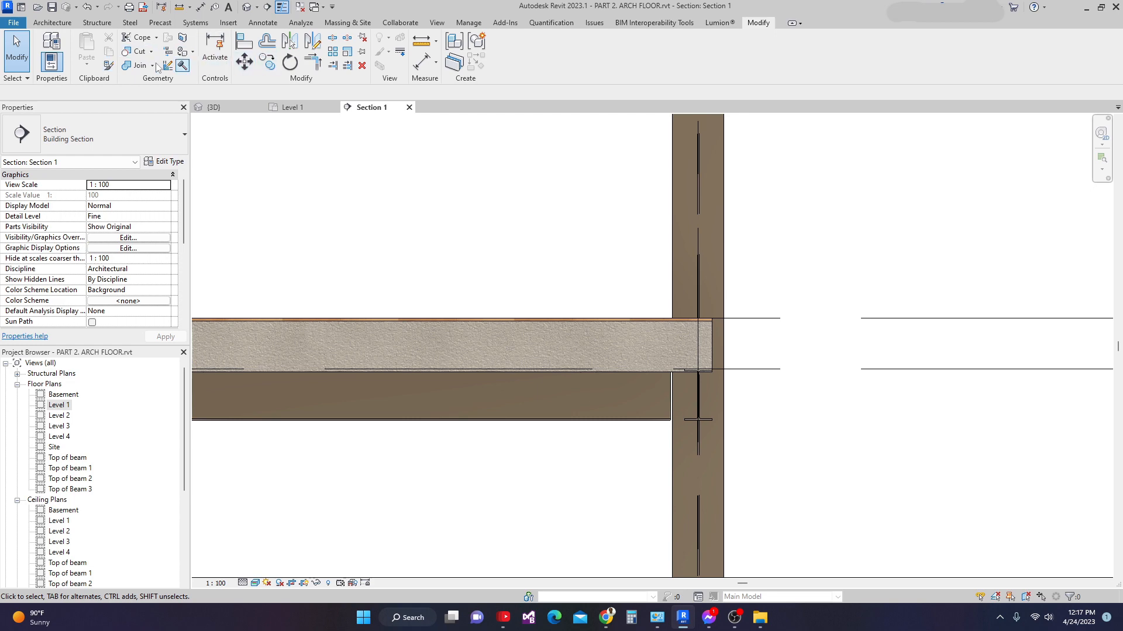
pyautogui.click(244, 42)
pyautogui.scroll(5, 714, 398)
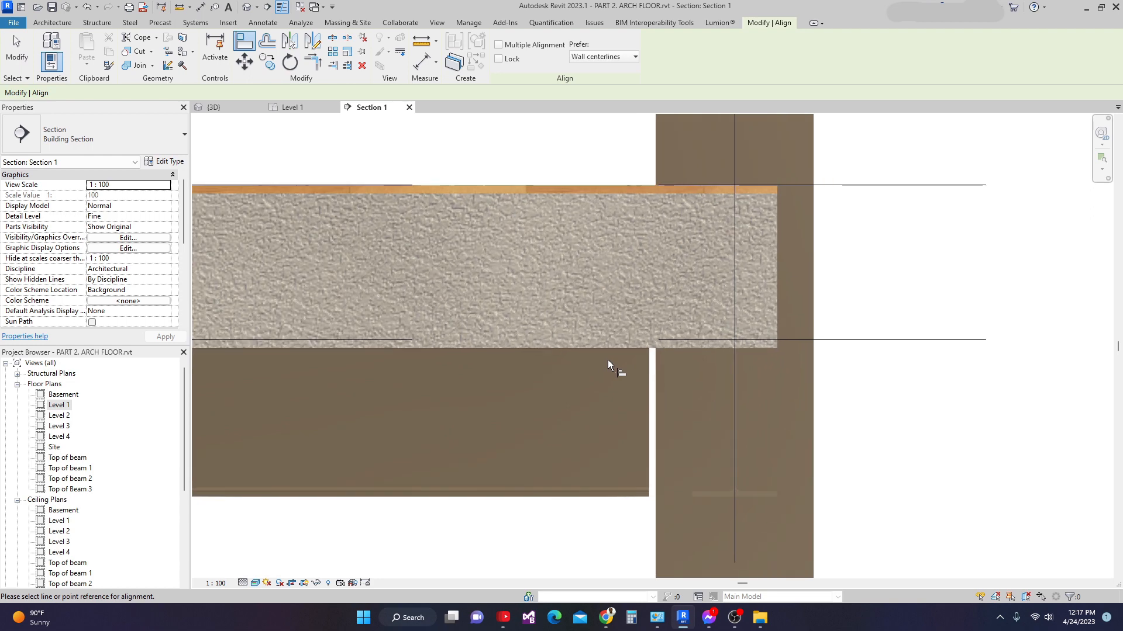
pyautogui.click(615, 349)
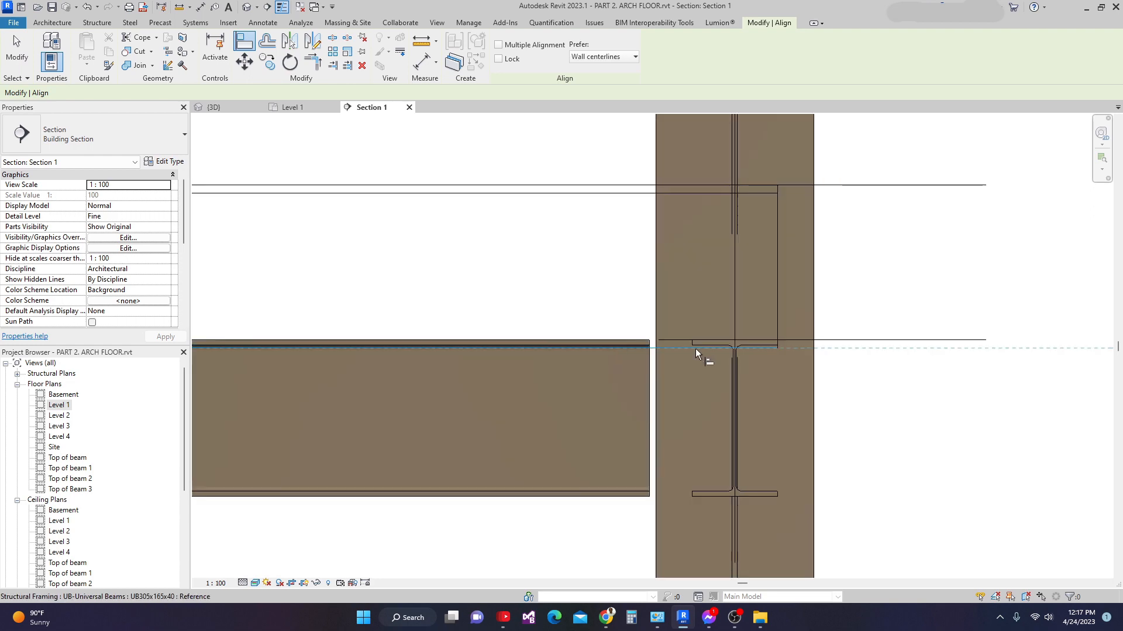
pyautogui.click(830, 339)
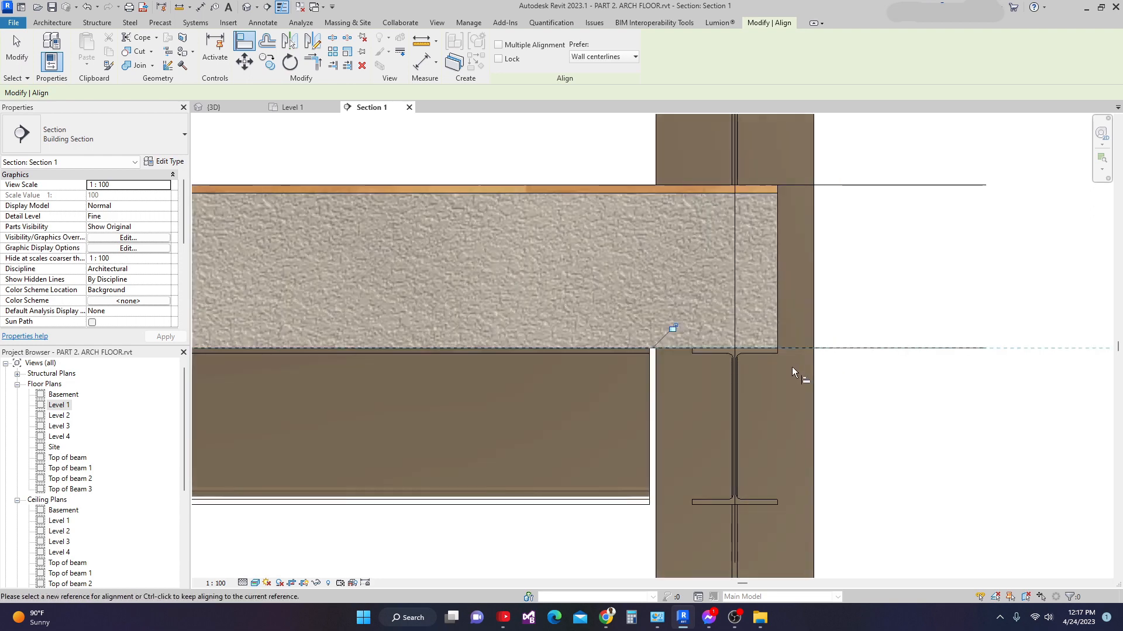
pyautogui.scroll(-2, 792, 367)
pyautogui.scroll(2, 695, 362)
pyautogui.press('Escape')
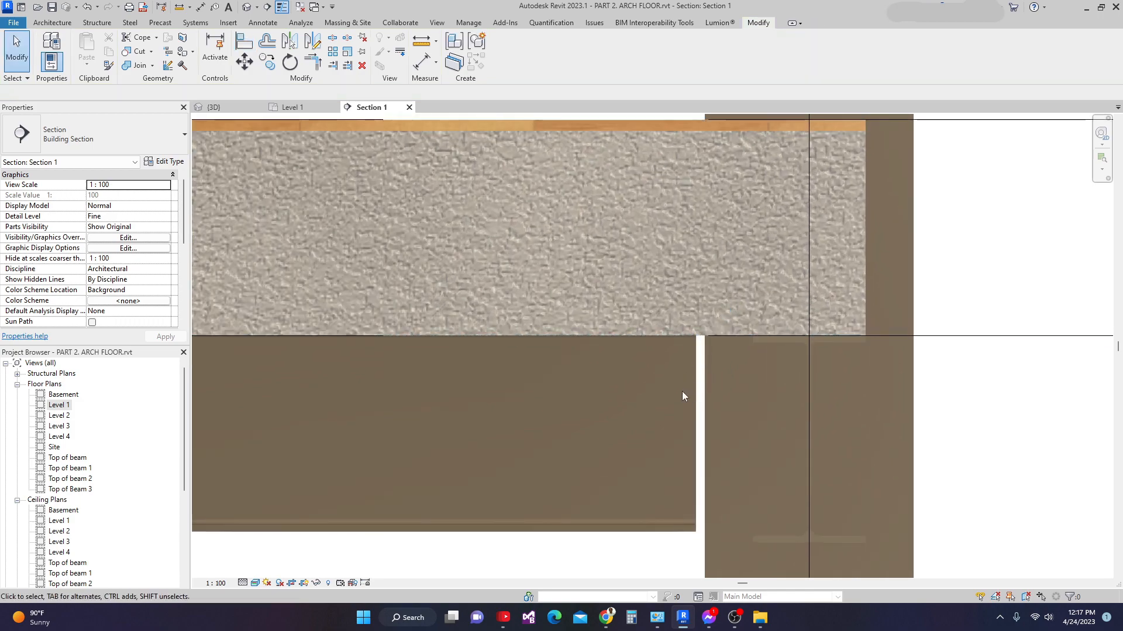
# - Check the position of the UB305x165x40 girder beneath the Level 1 slab between grids E and F
pyautogui.scroll(-4, 682, 391)
pyautogui.click(628, 443)
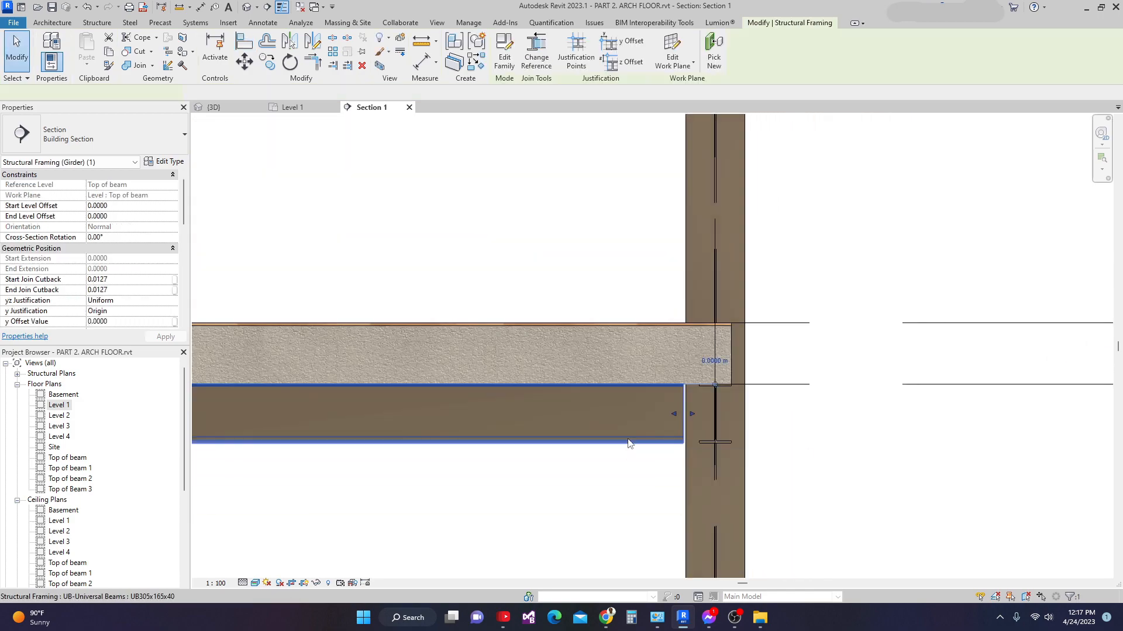
pyautogui.scroll(3, 729, 399)
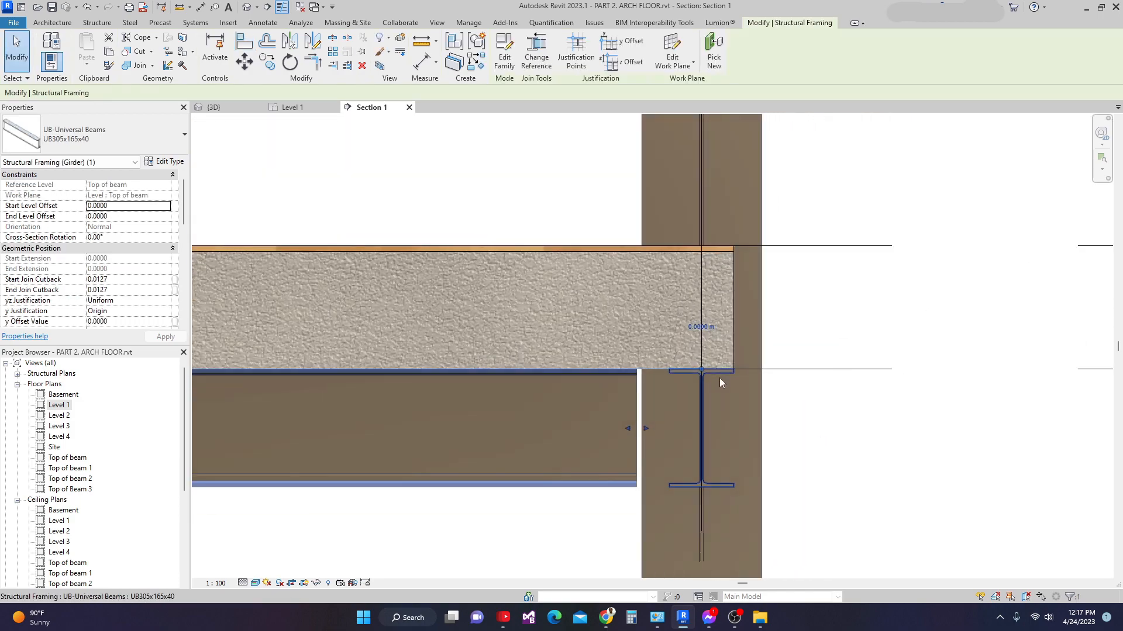
pyautogui.scroll(-6, 719, 378)
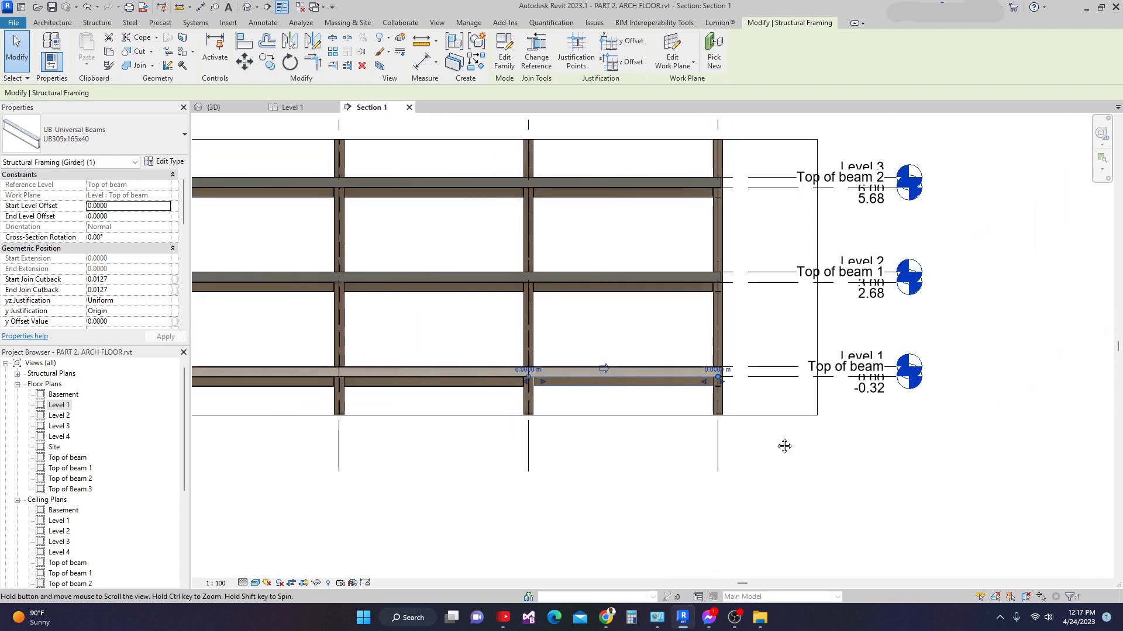
pyautogui.scroll(-4, 778, 433)
pyautogui.scroll(1, 803, 413)
pyautogui.press('Escape')
# - Compare the Top of beam 1 level with the underside of the Level 2 slab near grid F
pyautogui.scroll(1, 807, 401)
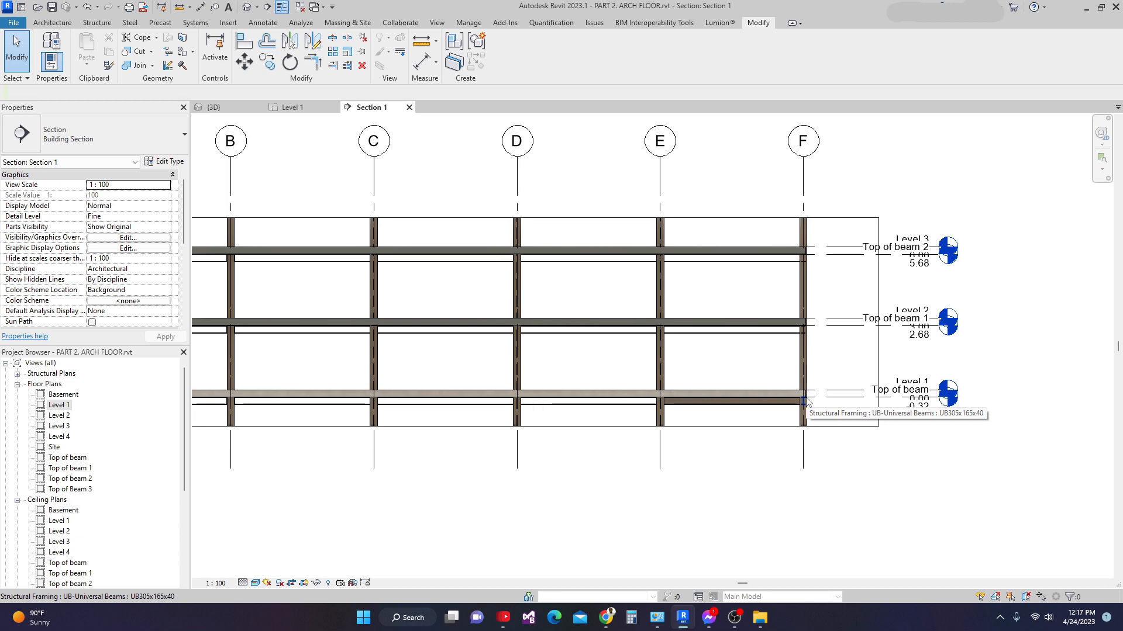
pyautogui.scroll(3, 860, 321)
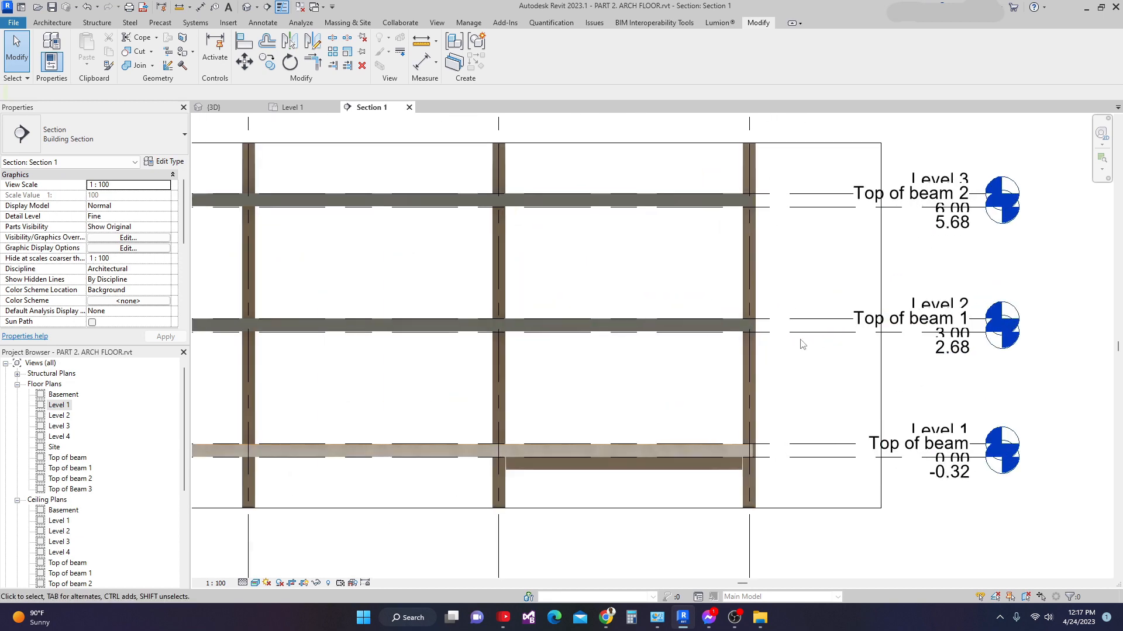
pyautogui.scroll(-1, 824, 308)
pyautogui.scroll(3, 836, 321)
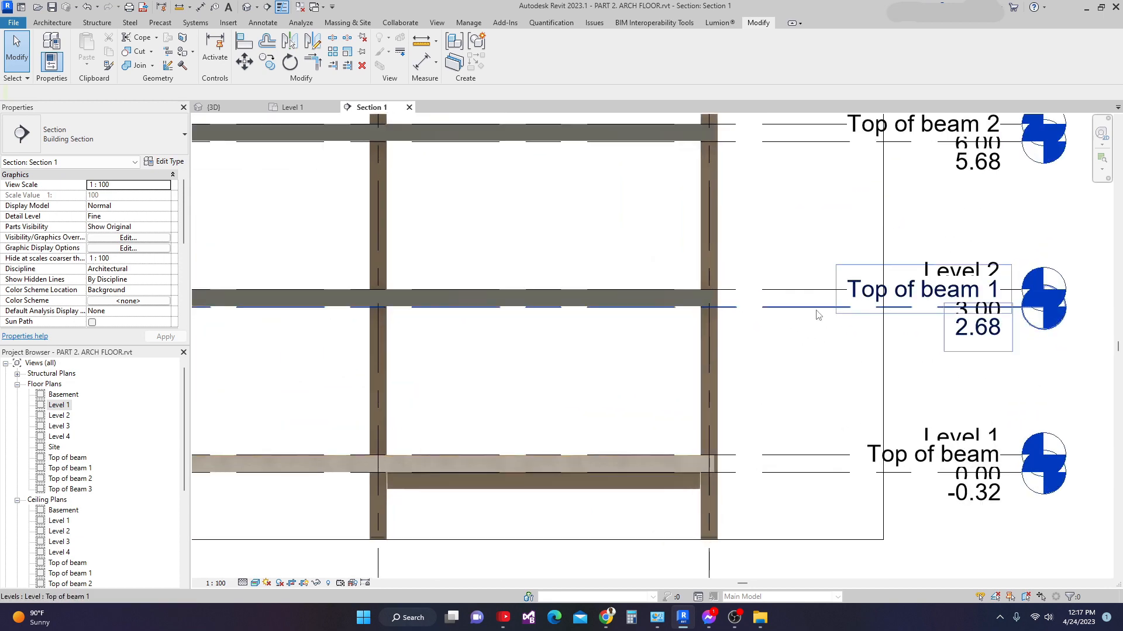
pyautogui.click(944, 310)
pyautogui.scroll(2, 982, 313)
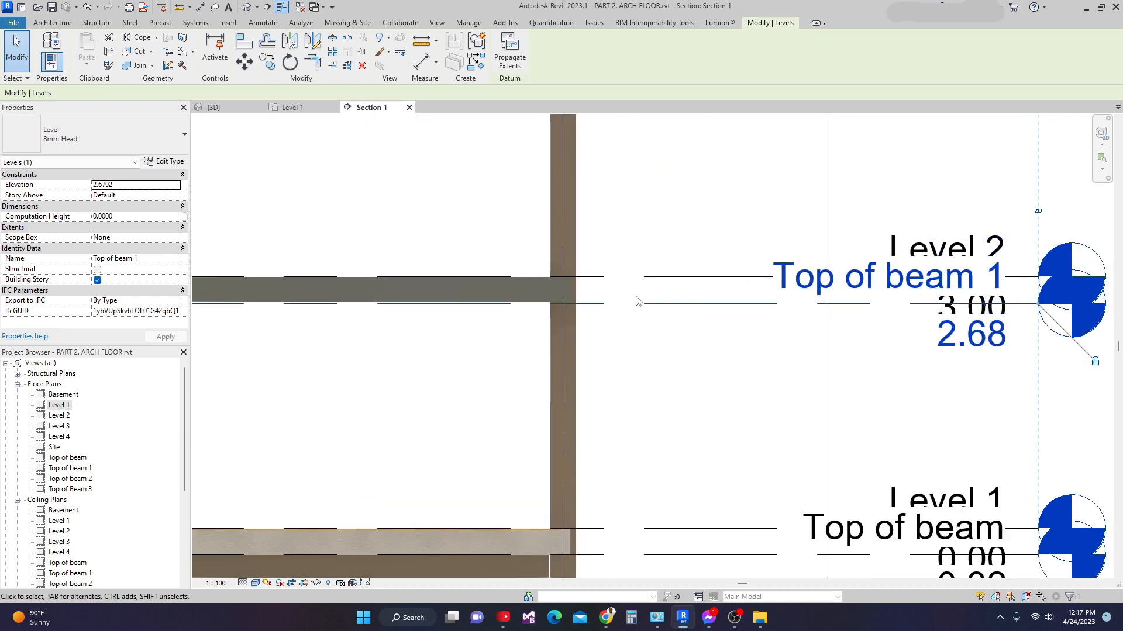
pyautogui.press('Escape')
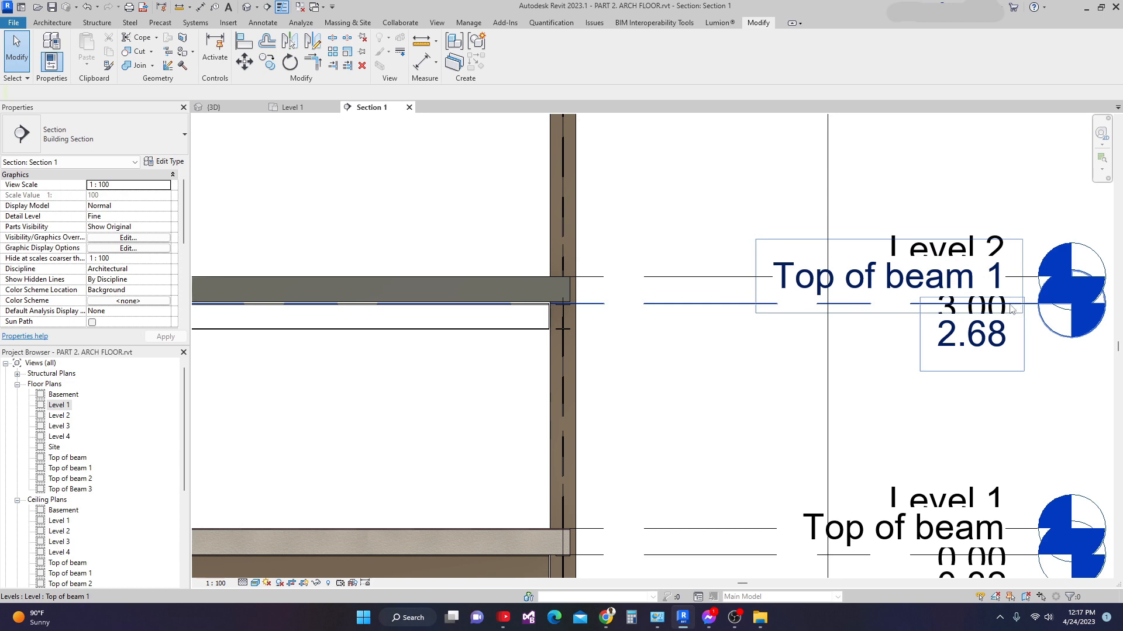
# - Add an elbow to the Level 2 head and raise its label clear of the Top of beam 1 label
pyautogui.scroll(1, 1014, 308)
pyautogui.click(1033, 269)
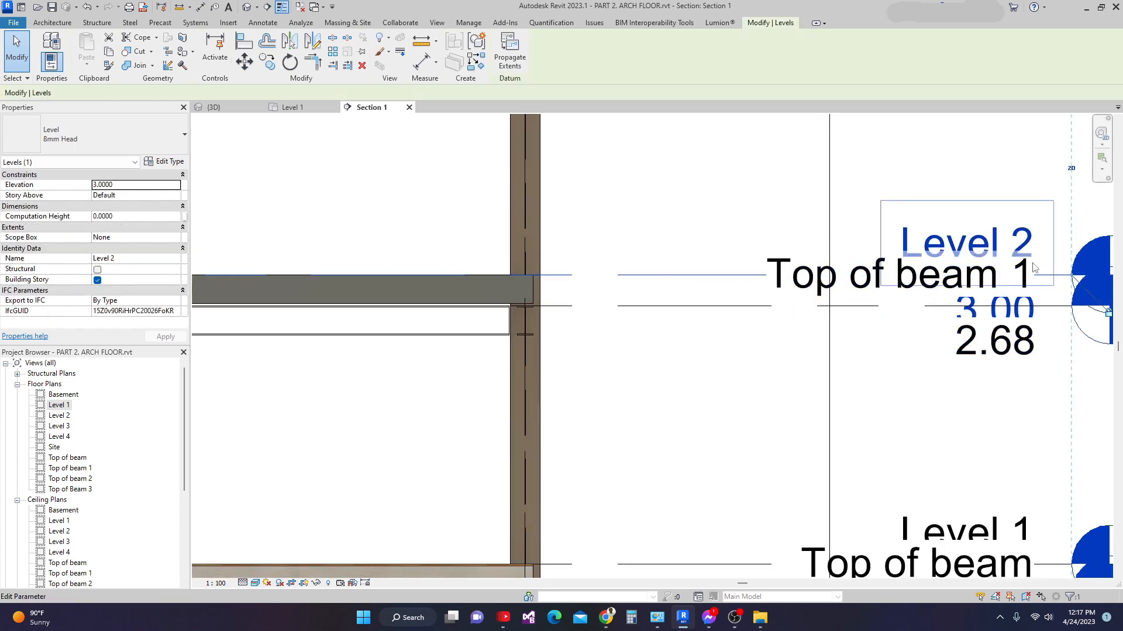
pyautogui.scroll(-4, 1023, 290)
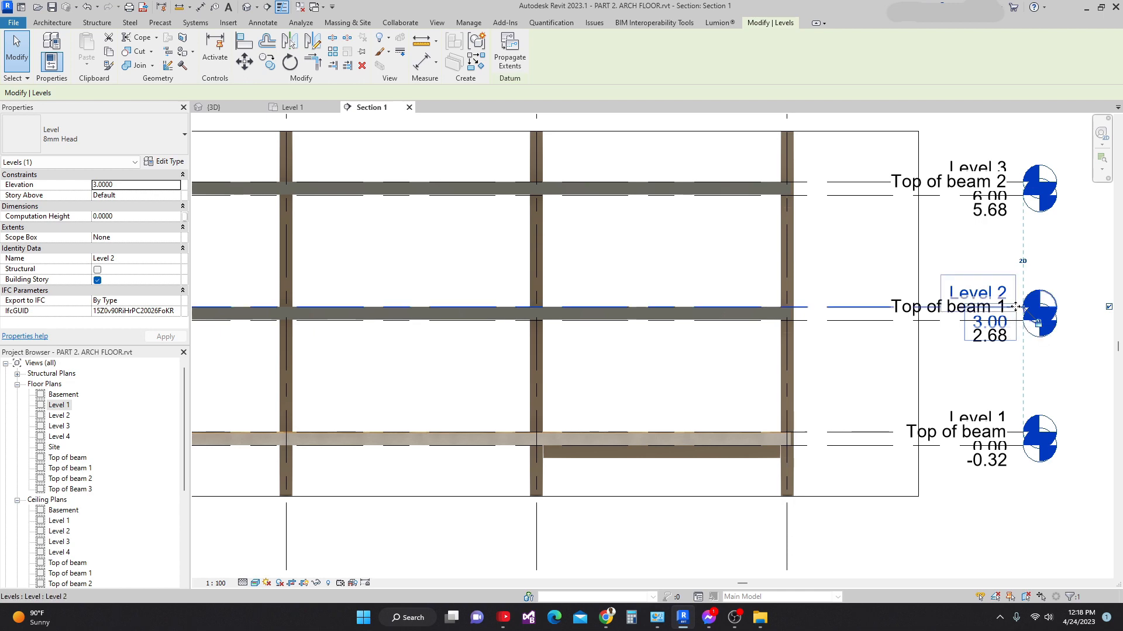
pyautogui.press('Escape')
pyautogui.click(839, 307)
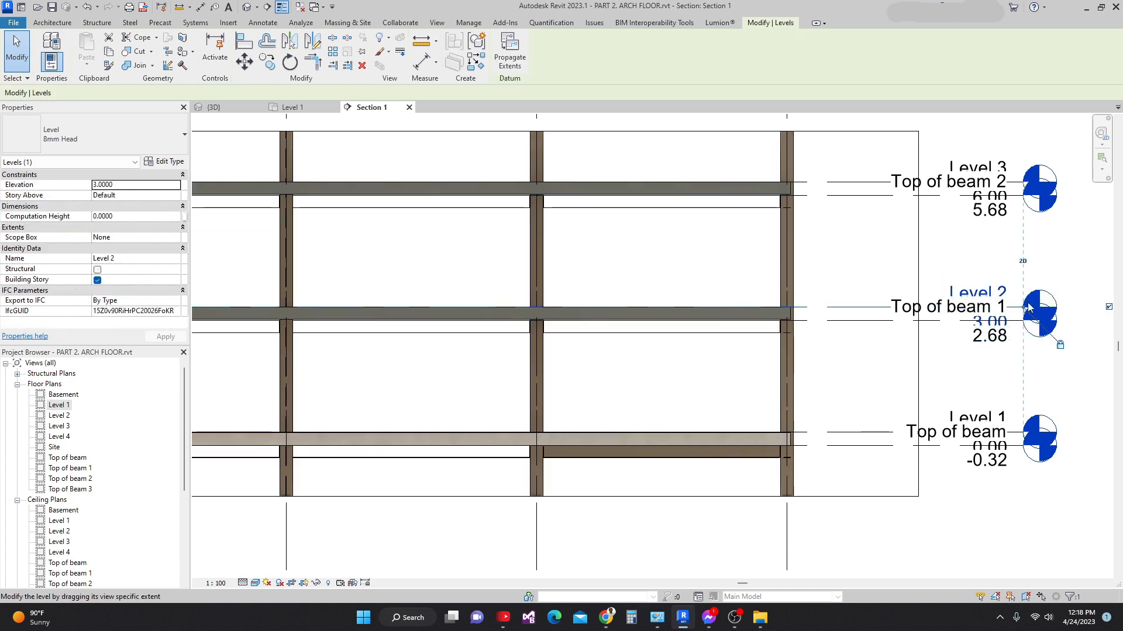
pyautogui.scroll(3, 1028, 305)
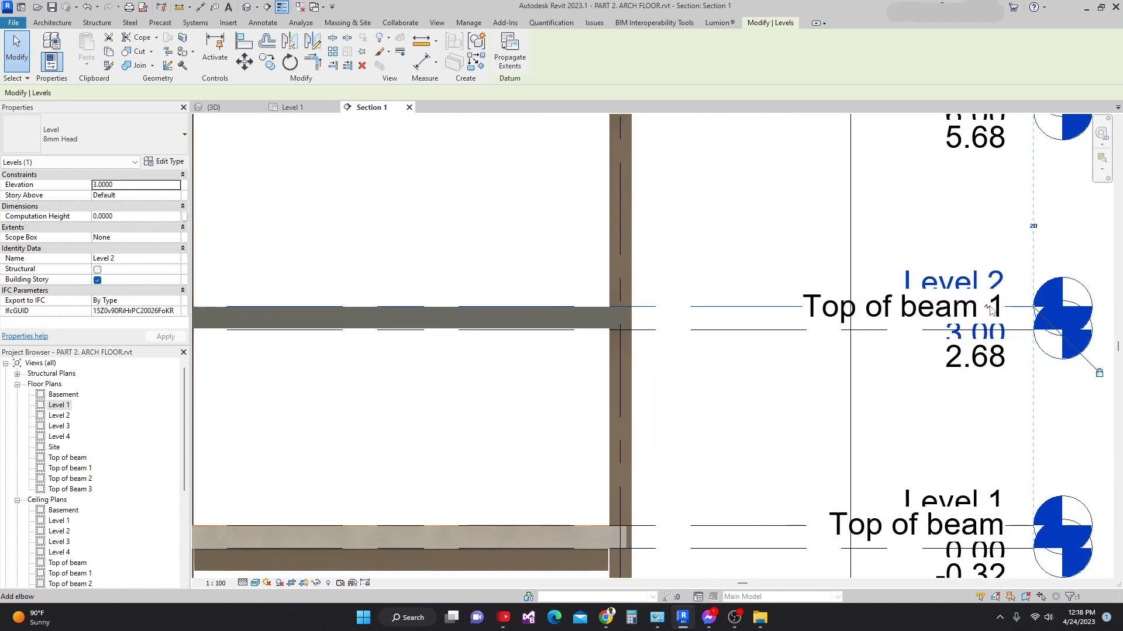
pyautogui.click(990, 310)
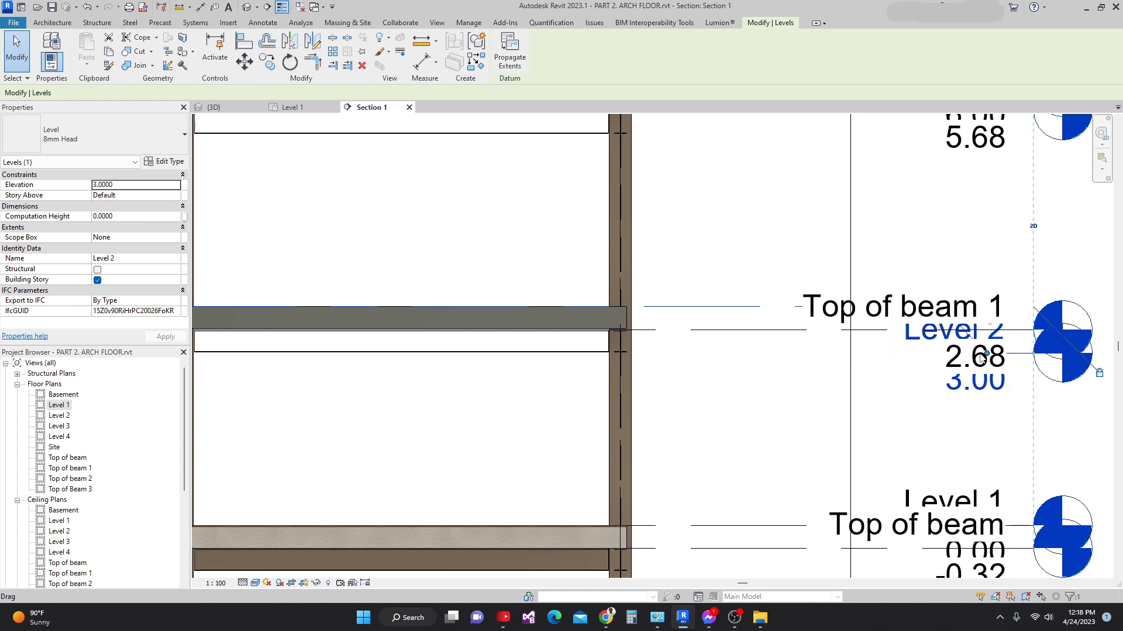
pyautogui.moveTo(990, 355); pyautogui.dragTo(984, 235)
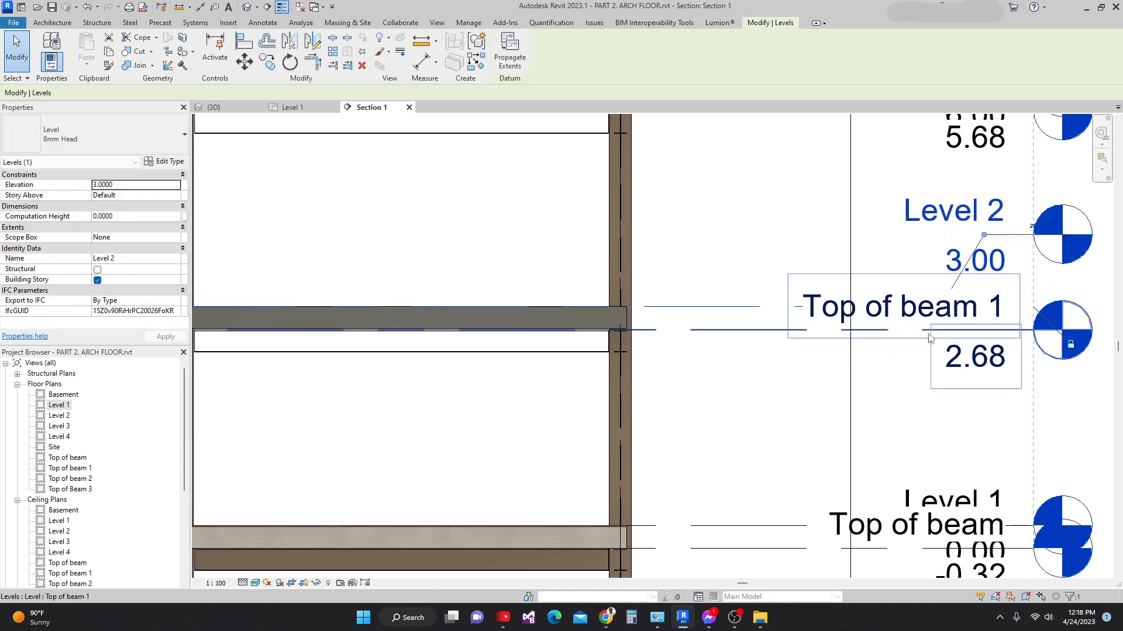
# - Add an elbow to the Top of beam 1 head and shape its leader so the label sits below the level line
pyautogui.click(739, 331)
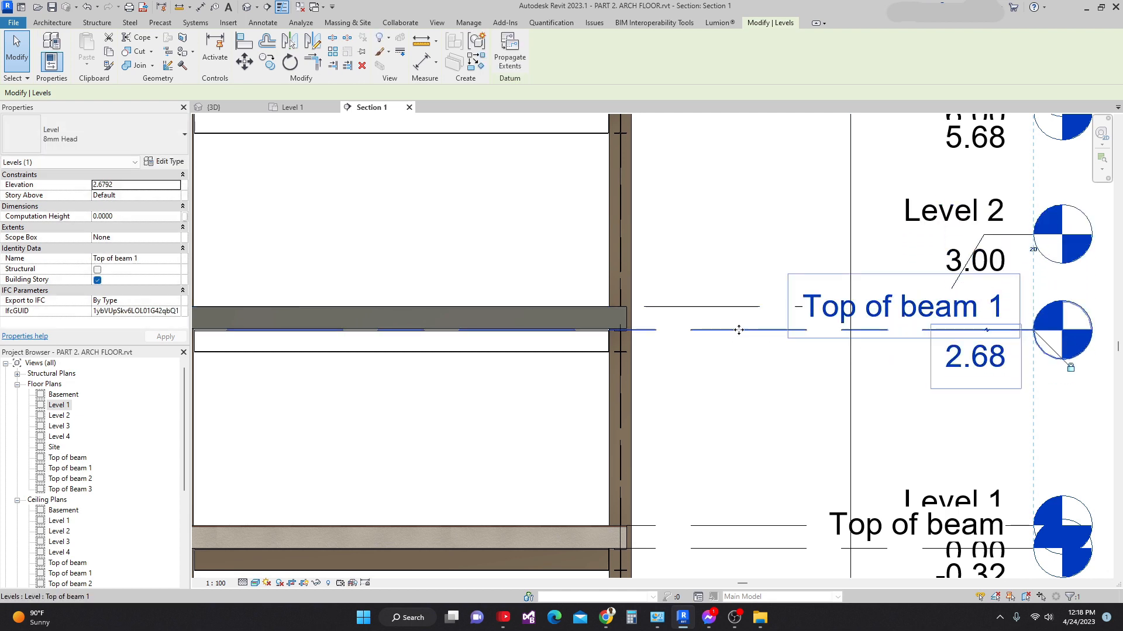
pyautogui.click(984, 331)
pyautogui.moveTo(941, 330); pyautogui.dragTo(789, 331)
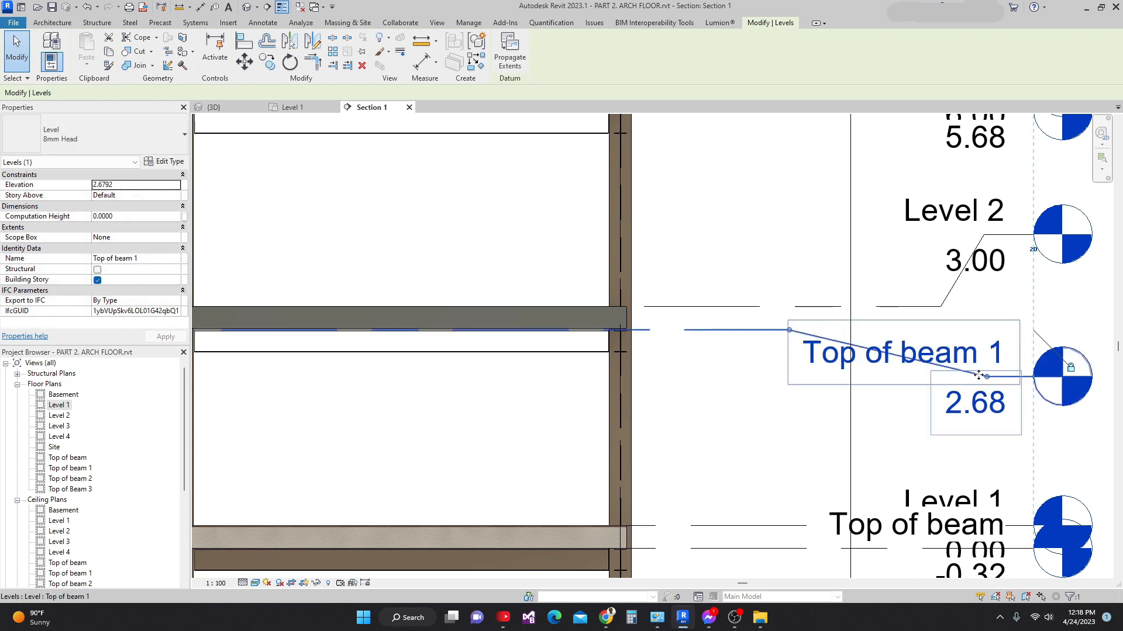
pyautogui.moveTo(978, 376); pyautogui.dragTo(810, 377)
# - Reshape the Level 2 leader with a short bend starting directly above the Top of beam 1 bend
pyautogui.click(929, 306)
pyautogui.moveTo(943, 314); pyautogui.dragTo(790, 307)
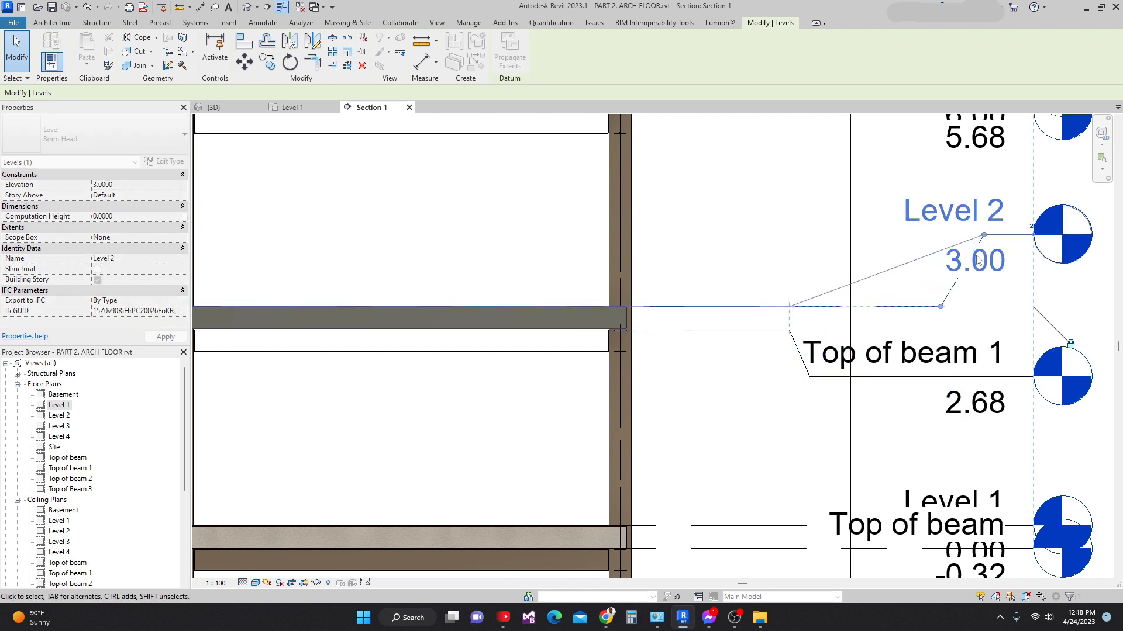
pyautogui.moveTo(984, 235); pyautogui.dragTo(812, 263)
# - Examine the beams beneath the Level 2 slab and the gap between slab and beam near the end column
pyautogui.scroll(-3, 943, 263)
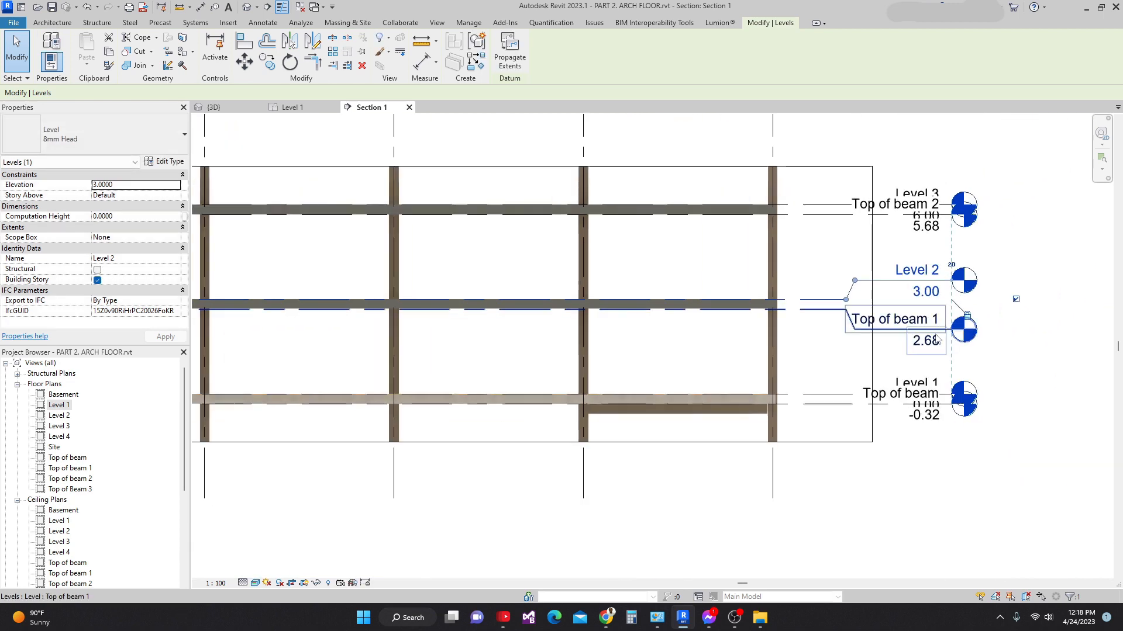
pyautogui.scroll(4, 698, 290)
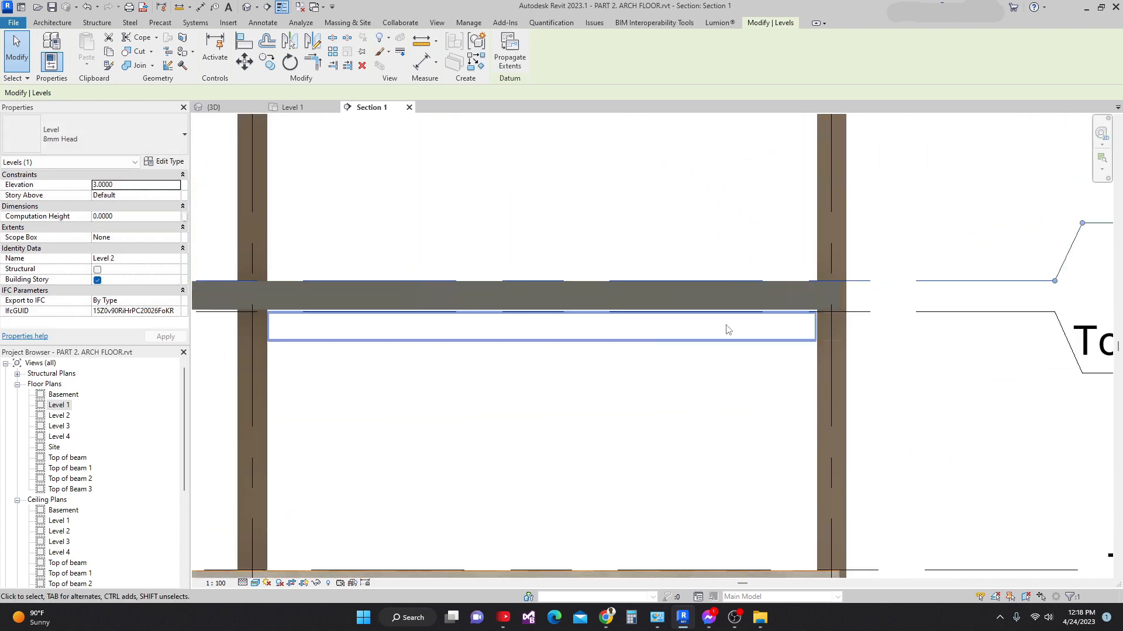
pyautogui.scroll(-2, 727, 329)
pyautogui.scroll(-3, 684, 328)
pyautogui.scroll(4, 736, 339)
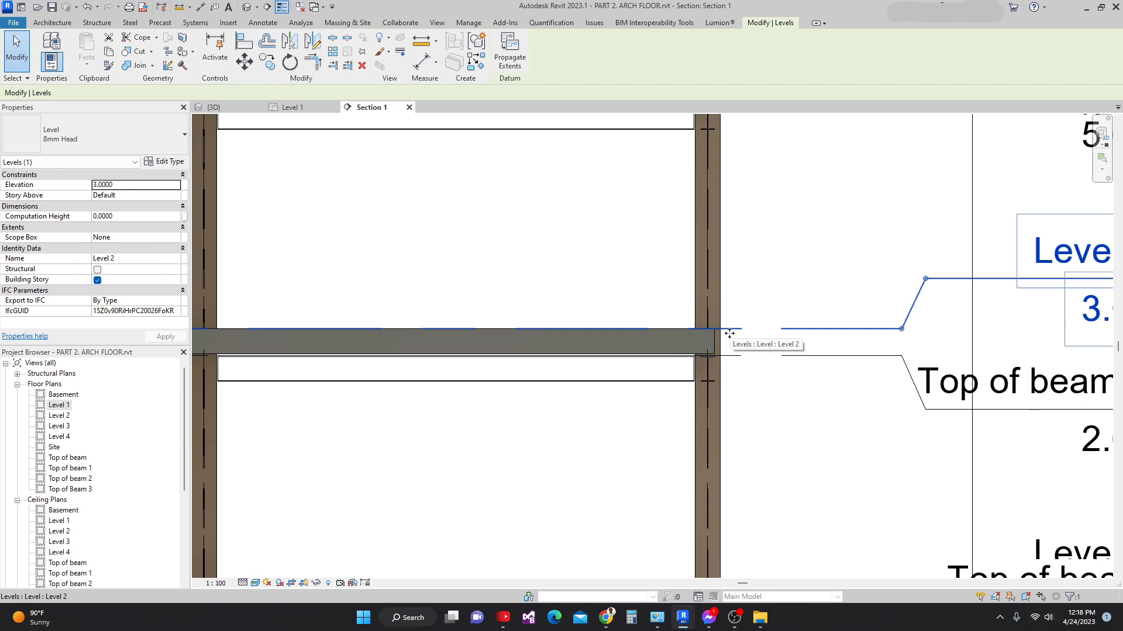
pyautogui.scroll(-2, 730, 334)
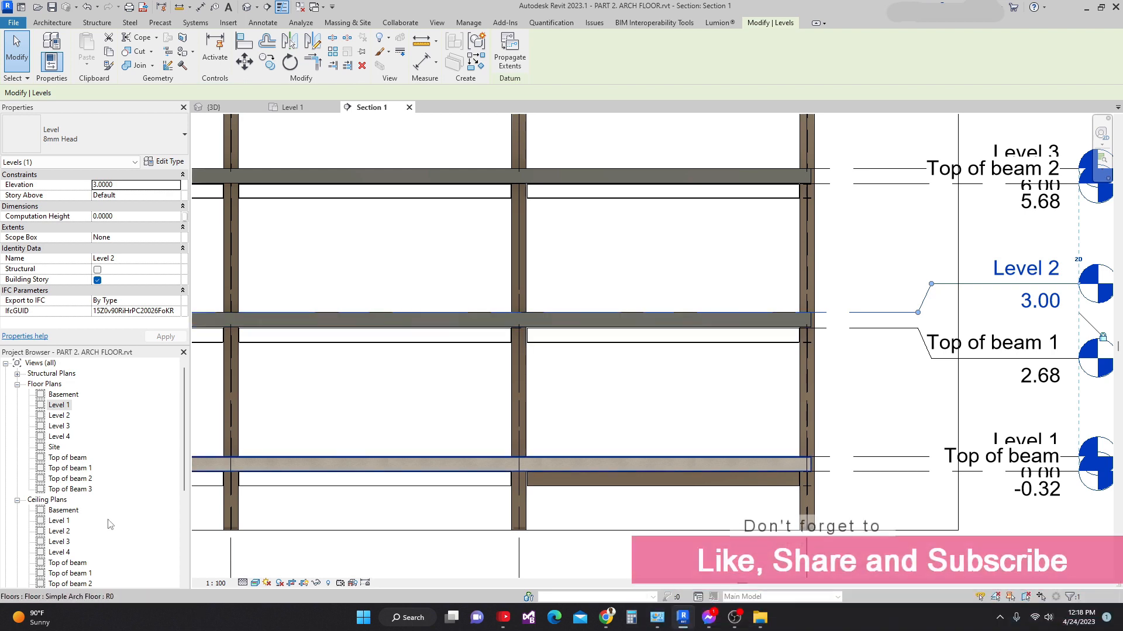
# - Open the Top of beam 1 floor plan and set its underlay from Level 1 to Level 2 with orientation Look up
pyautogui.click(64, 468)
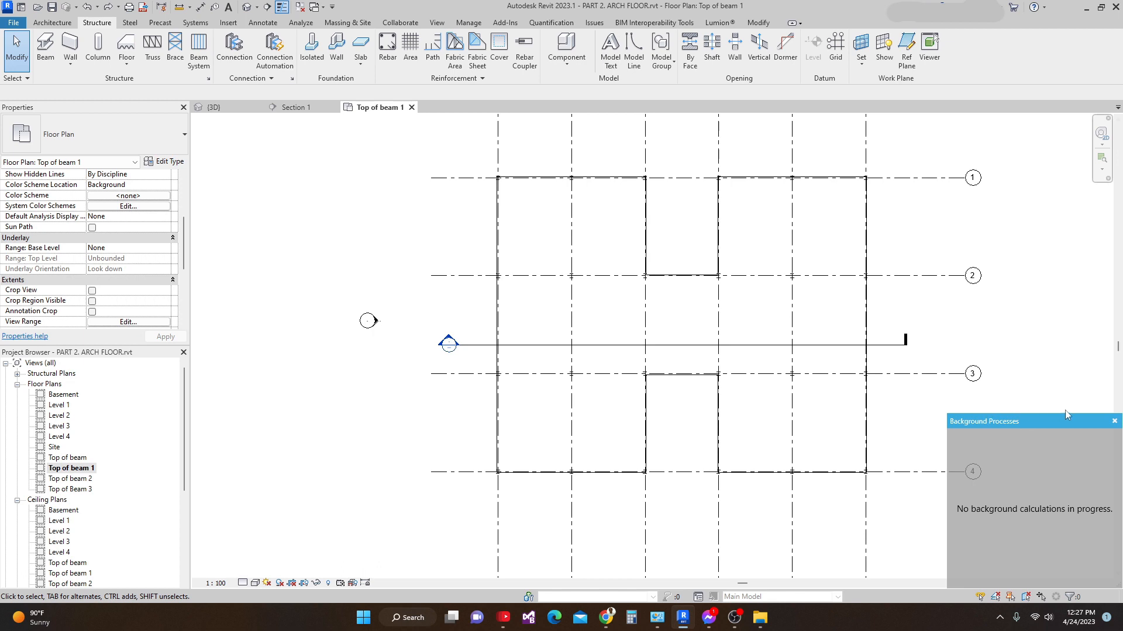
pyautogui.click(1114, 421)
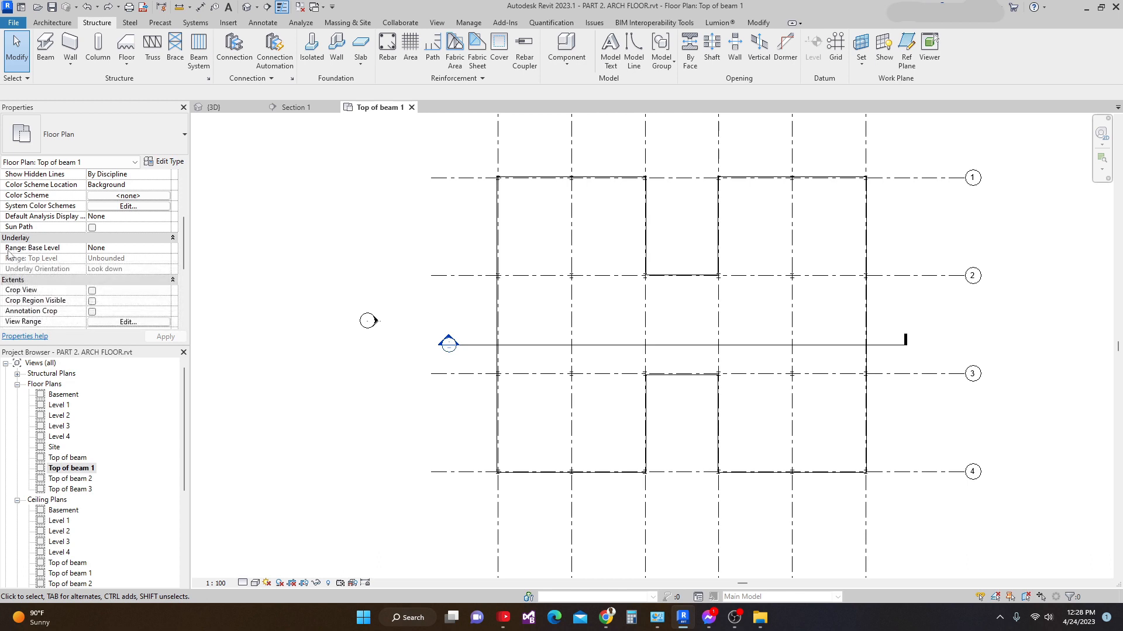
pyautogui.click(168, 248)
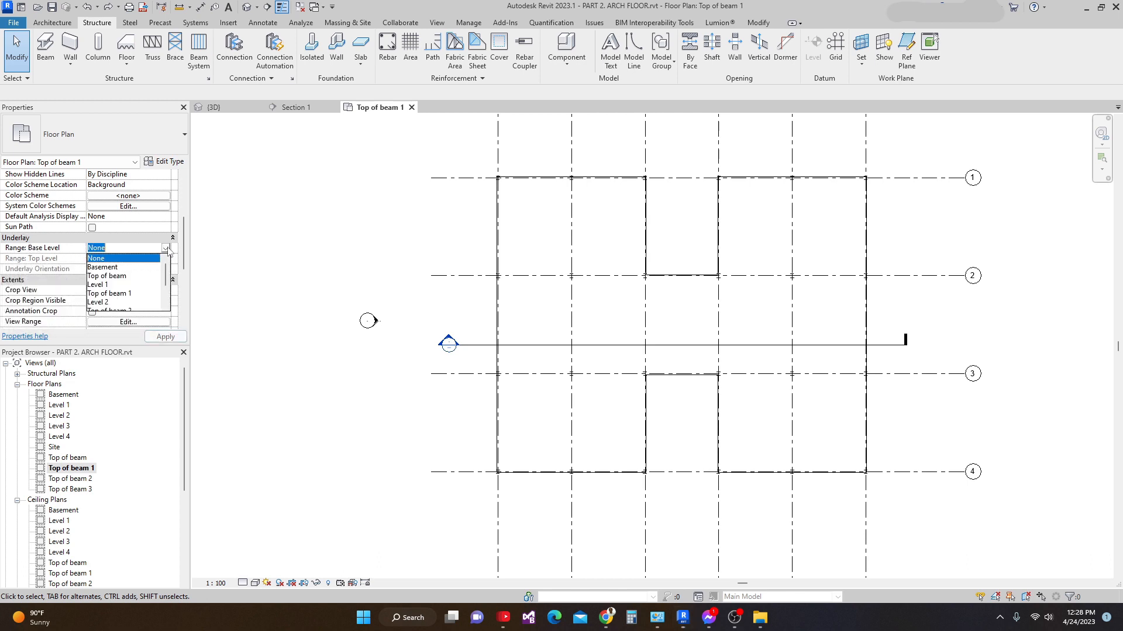
pyautogui.click(106, 284)
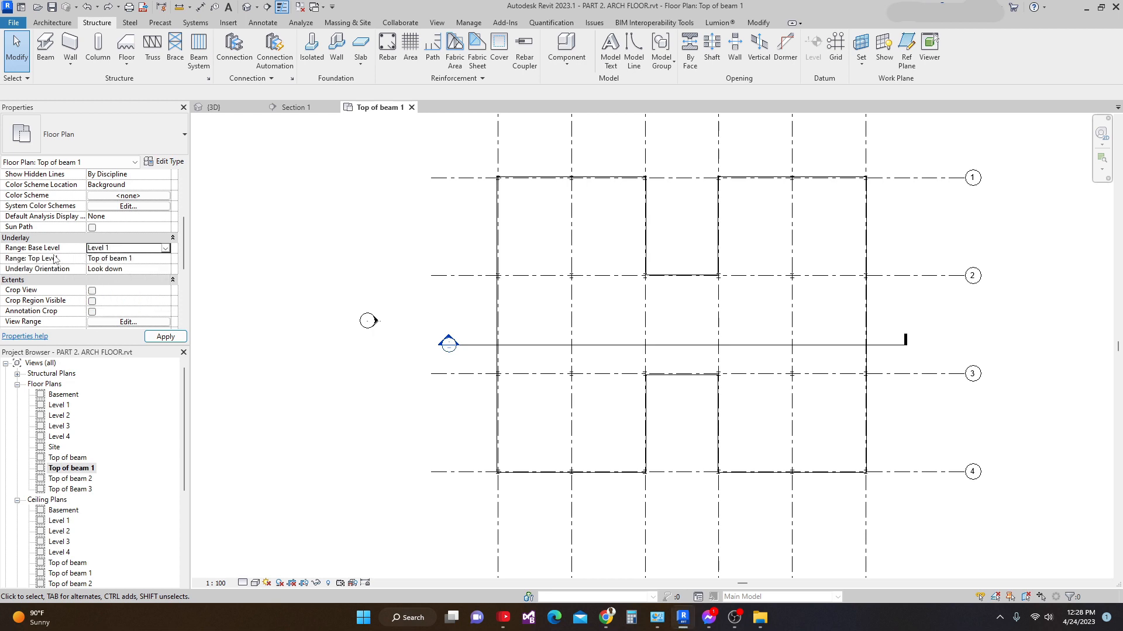
pyautogui.click(164, 260)
pyautogui.click(166, 258)
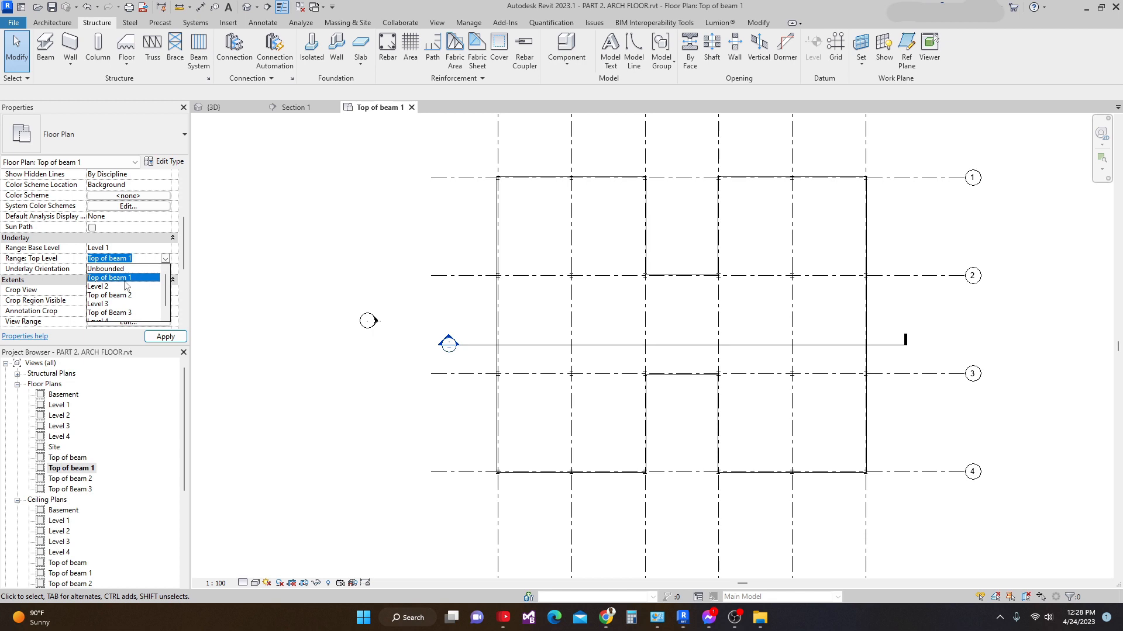
pyautogui.click(104, 287)
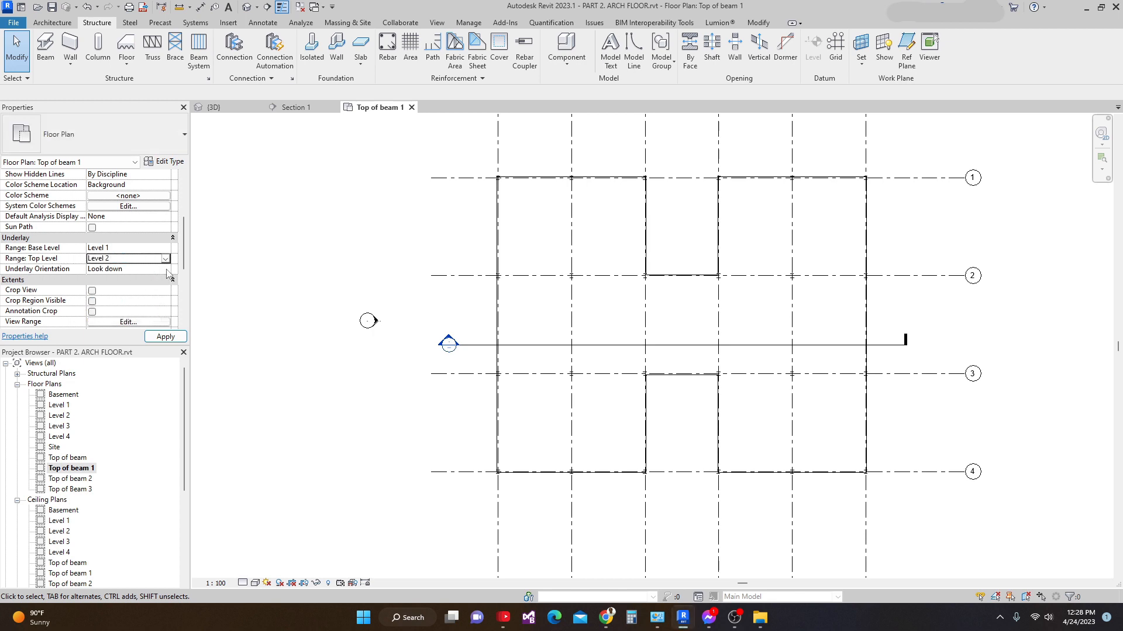
pyautogui.click(167, 269)
pyautogui.click(166, 269)
pyautogui.click(110, 289)
pyautogui.click(165, 336)
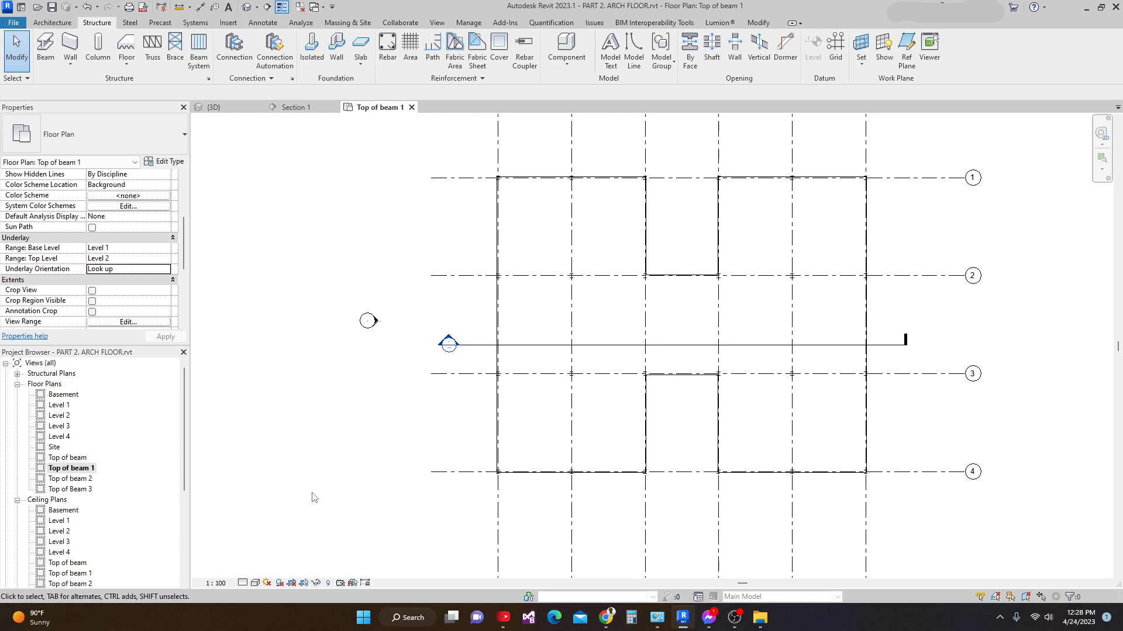
# - Set the view depth level of the Top of beam 1 plan's view range to Unlimited
pyautogui.press('v')
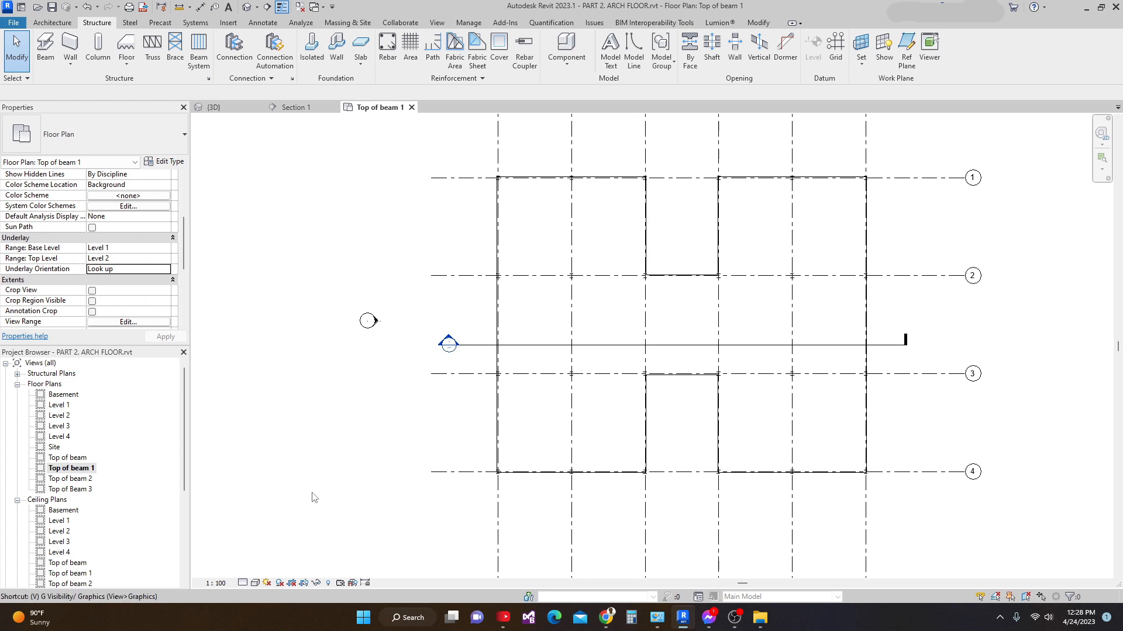
pyautogui.press('r')
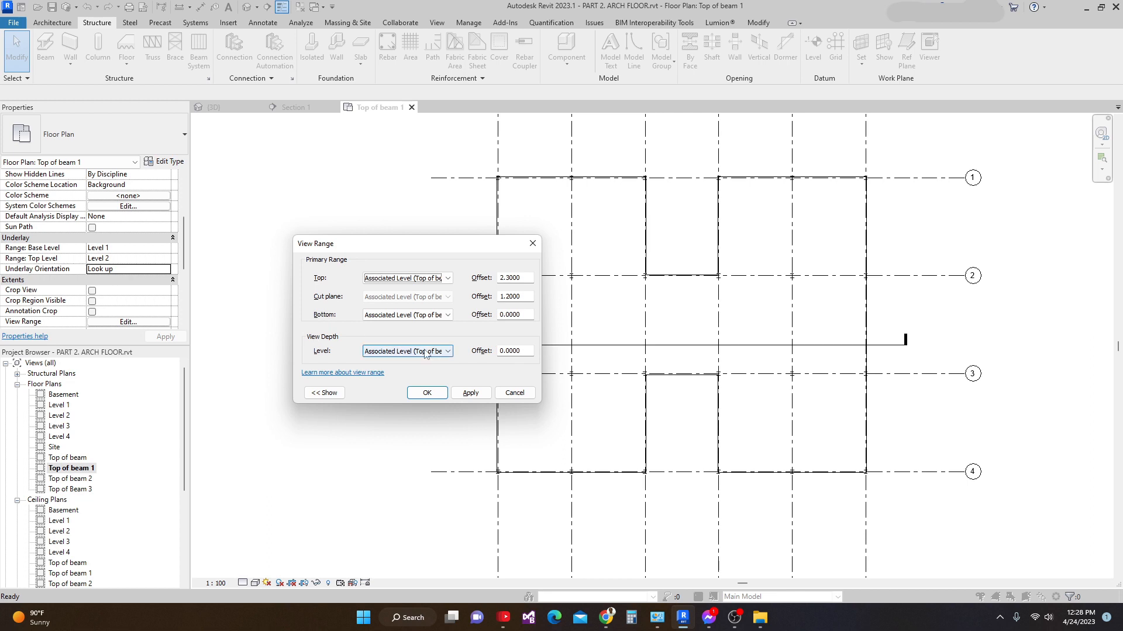
pyautogui.click(446, 351)
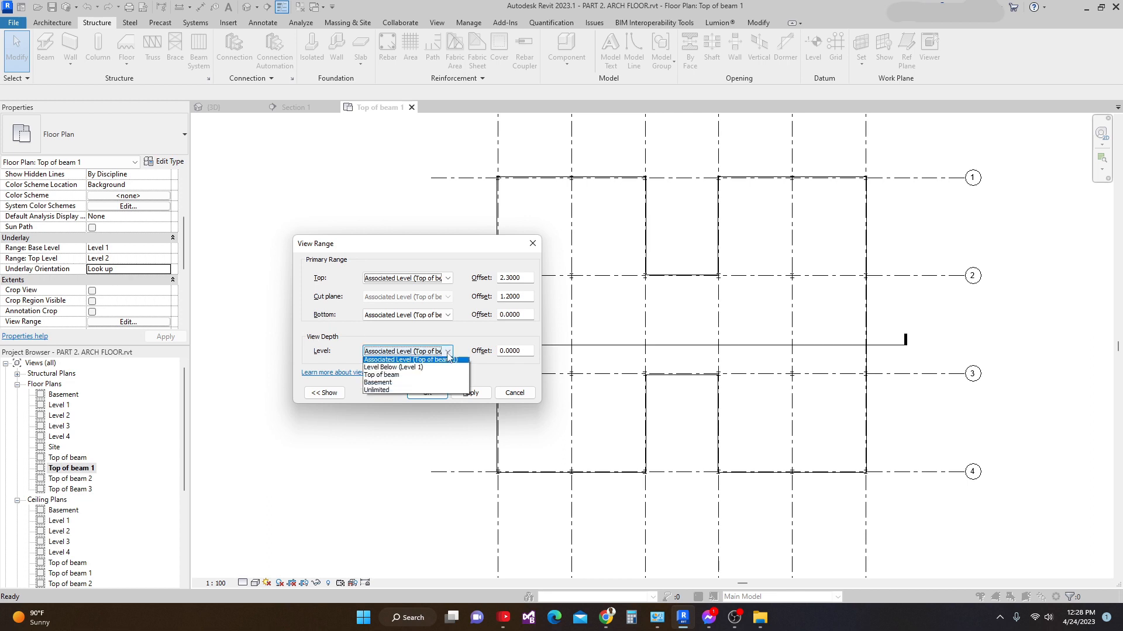
pyautogui.click(372, 392)
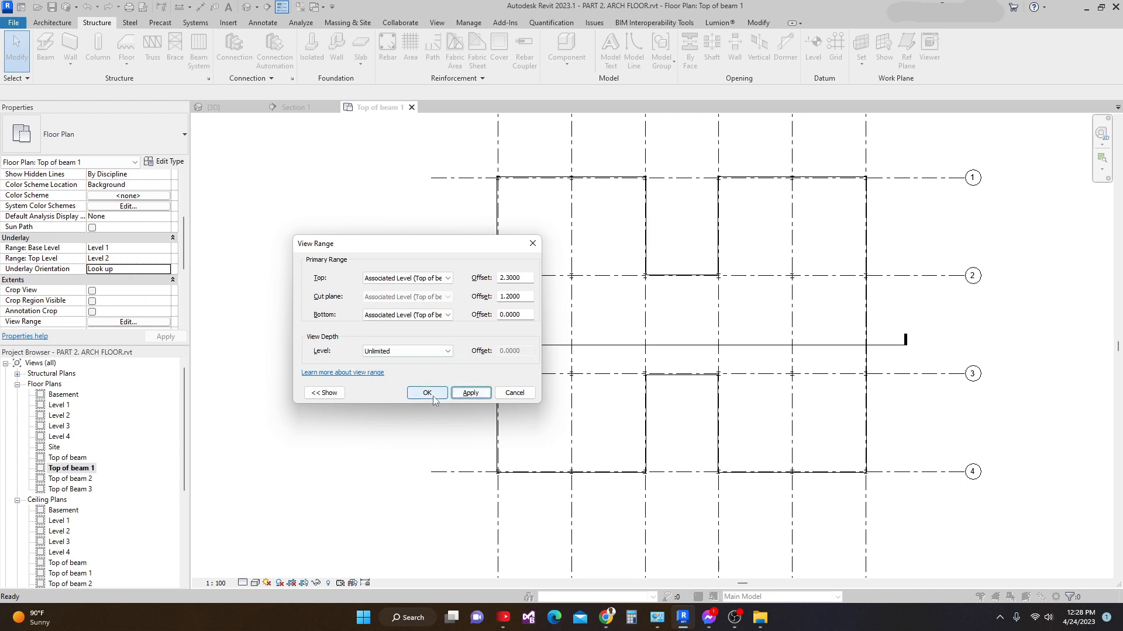
pyautogui.click(428, 394)
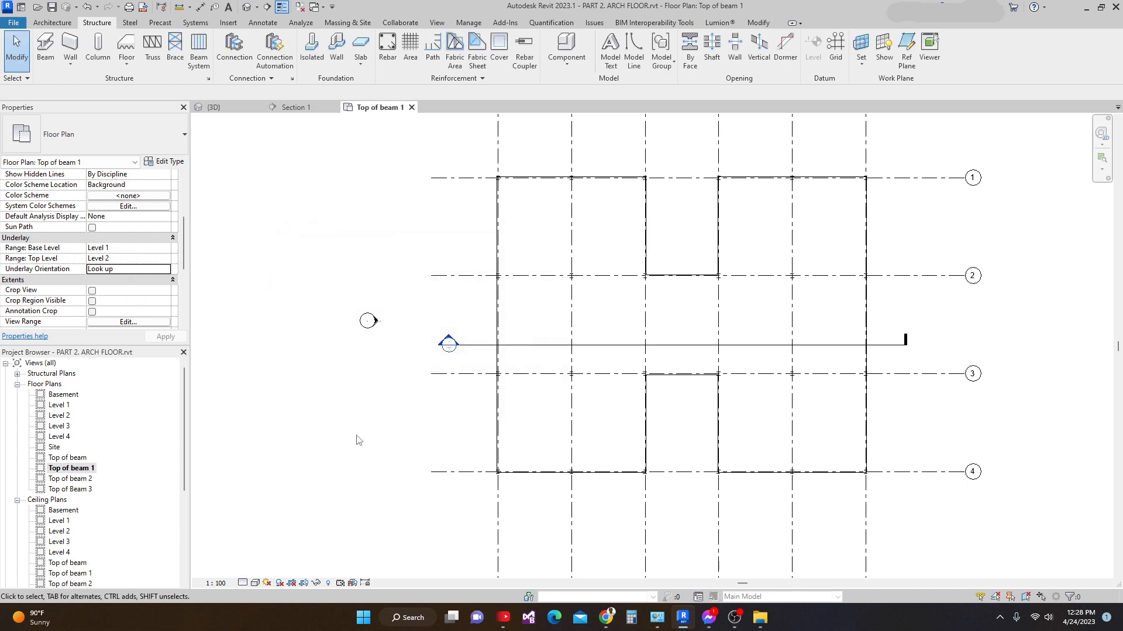
# - Set the Top of beam 1 plan's detail level to Fine and inspect the columns and floor edges along the grids
pyautogui.click(255, 583)
pyautogui.click(261, 571)
pyautogui.scroll(5, 518, 301)
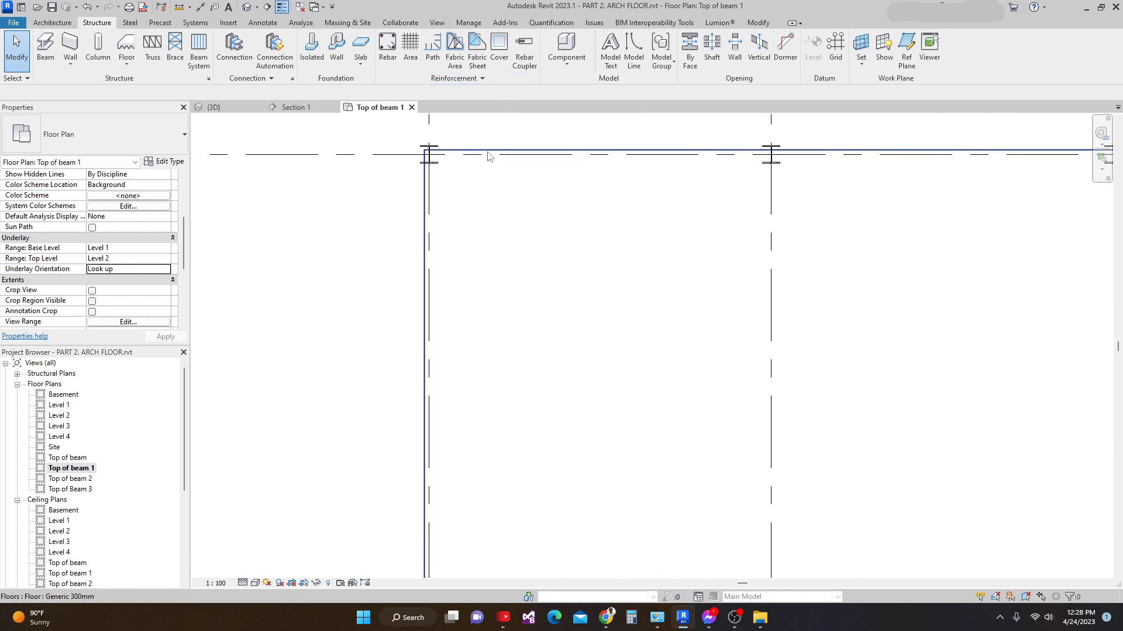
pyautogui.scroll(1, 435, 270)
pyautogui.scroll(-2, 434, 270)
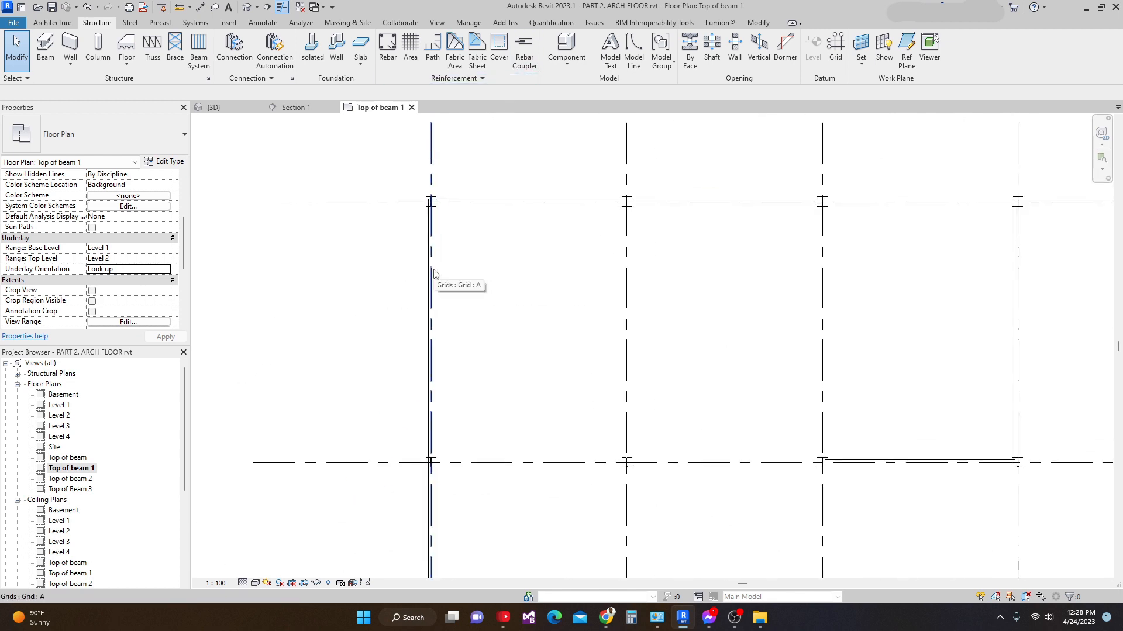
pyautogui.scroll(-3, 494, 221)
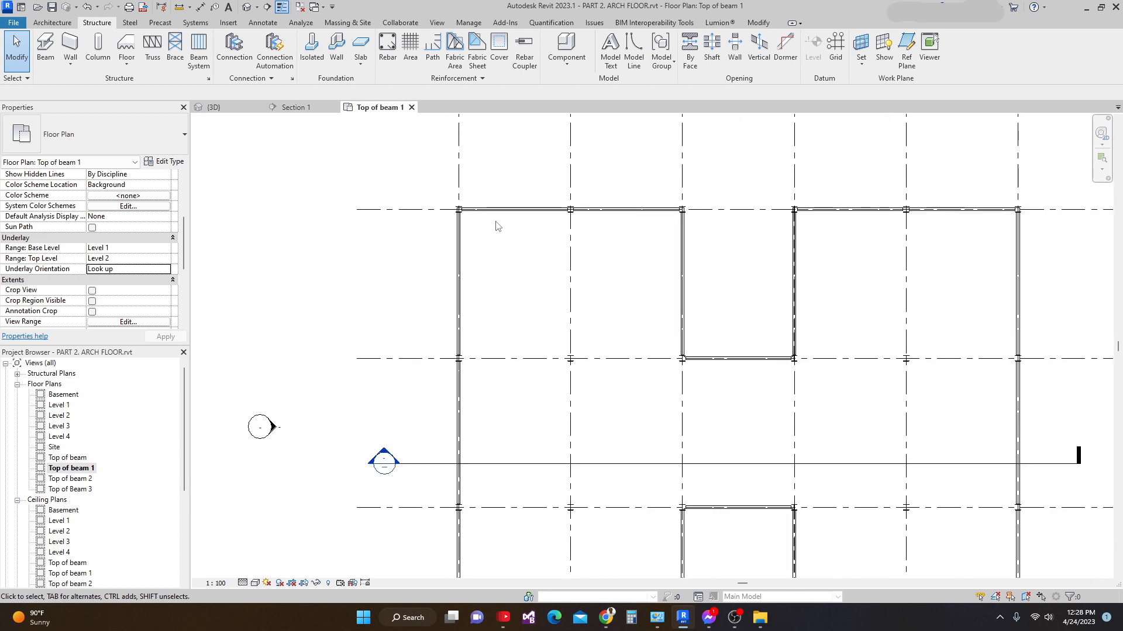
pyautogui.moveTo(497, 277); pyautogui.dragTo(511, 253, button='middle')
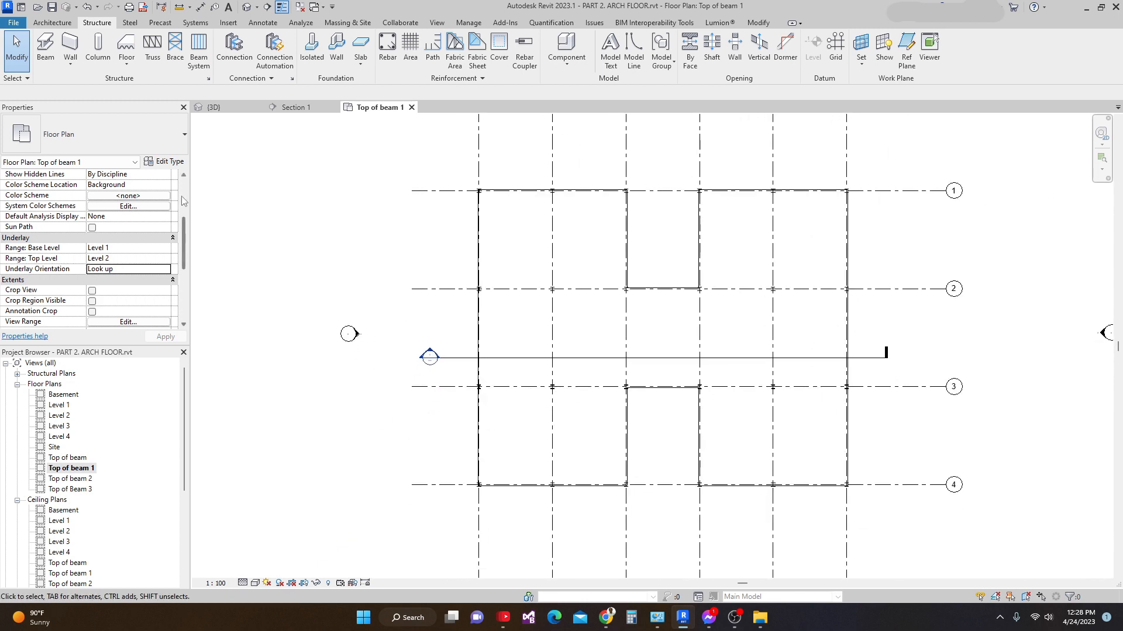
pyautogui.scroll(2, 497, 283)
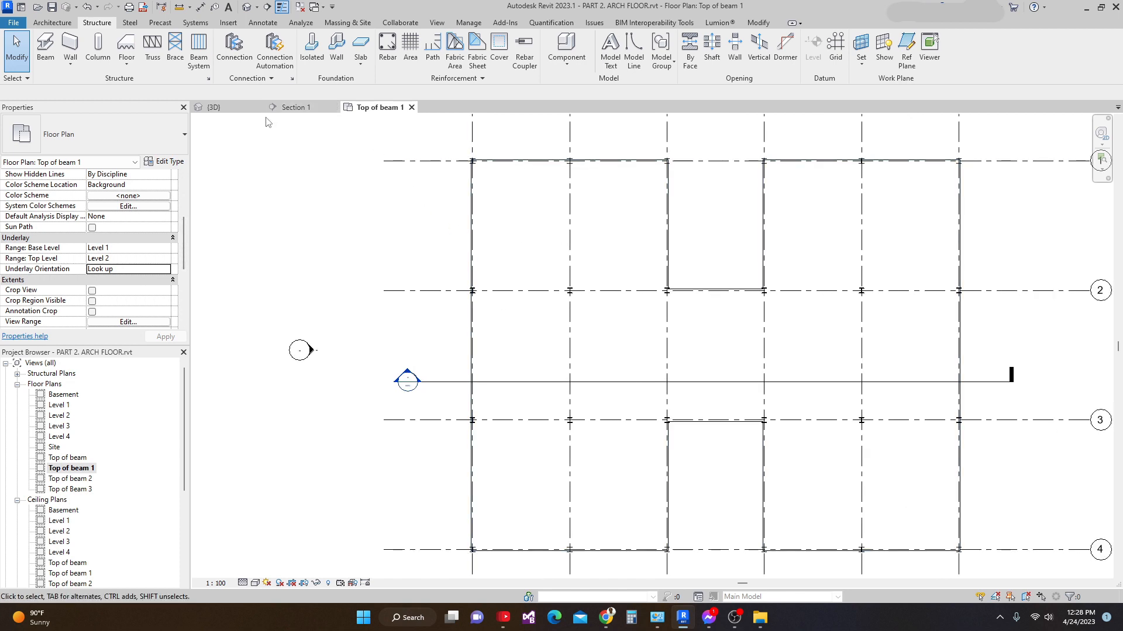
# - Start an automatic structural beam system with the Fixed Distance layout rule and set its fixed spacing to 1.0000
pyautogui.click(200, 53)
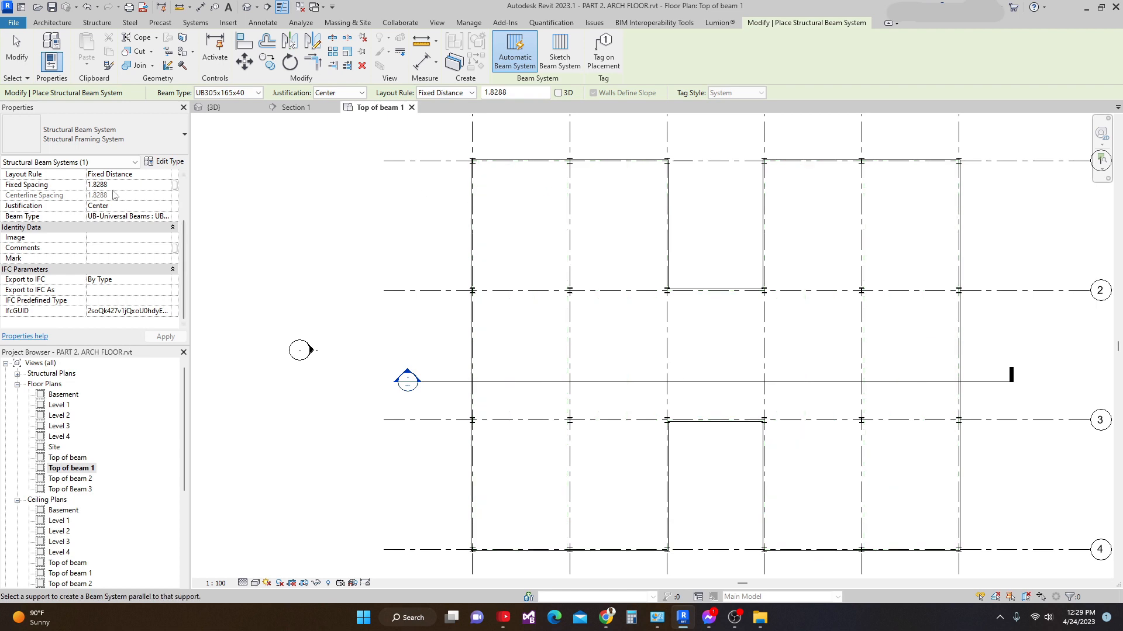
pyautogui.click(122, 184)
pyautogui.write('1')
pyautogui.press('Return')
pyautogui.click(174, 185)
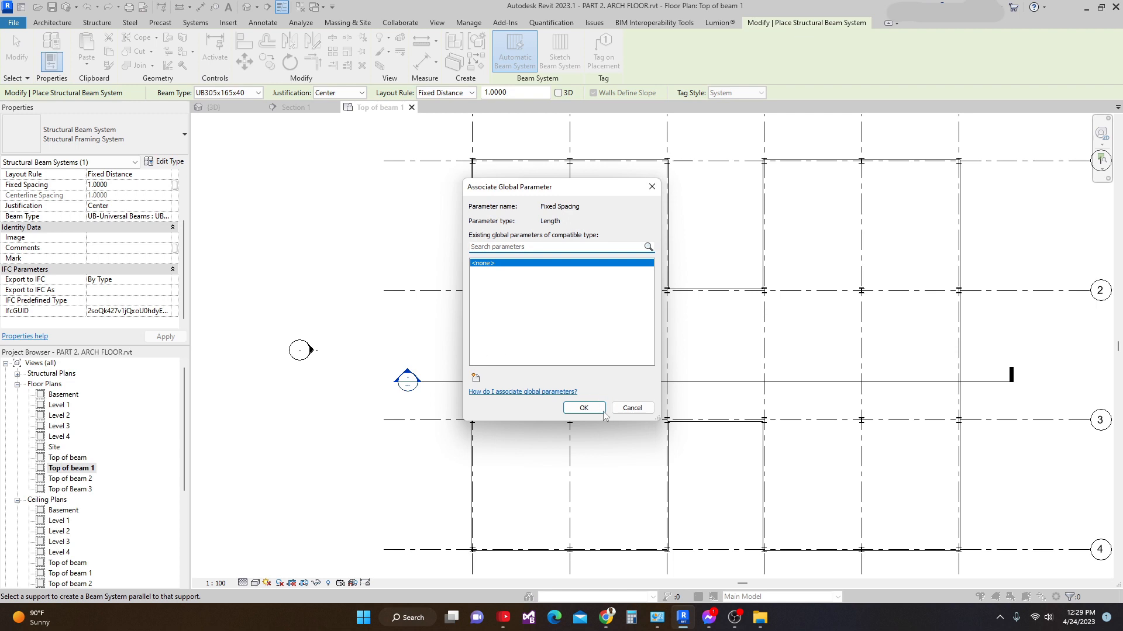
pyautogui.click(634, 408)
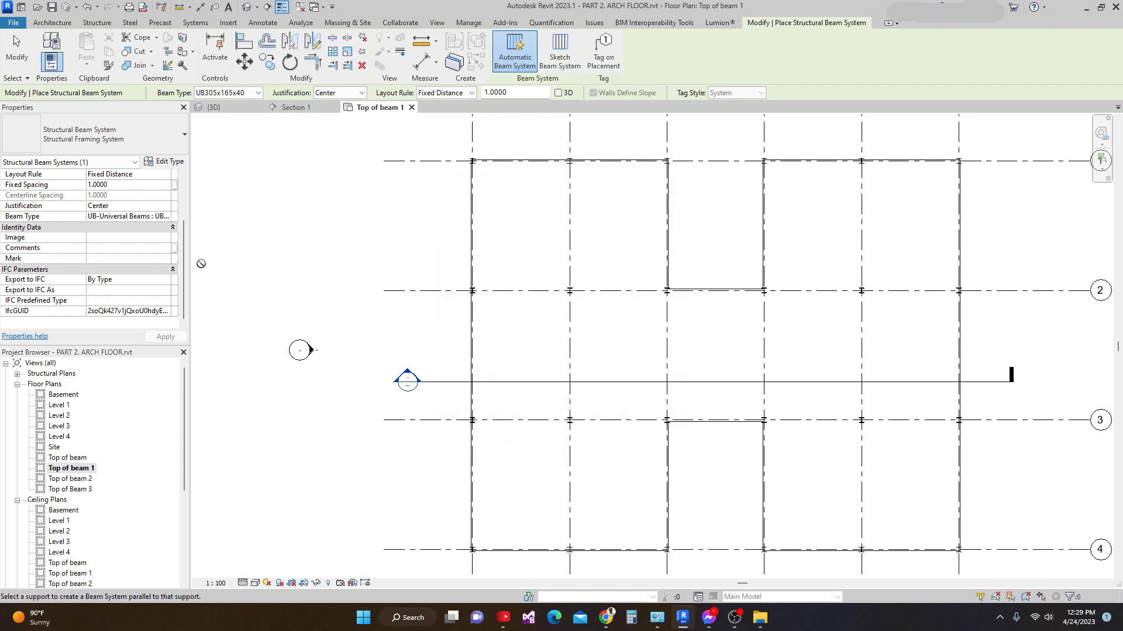
# - Apply UB-Universal Beams : UB305x165x40 as the beam system's beam type and leave the beam system command
pyautogui.click(167, 216)
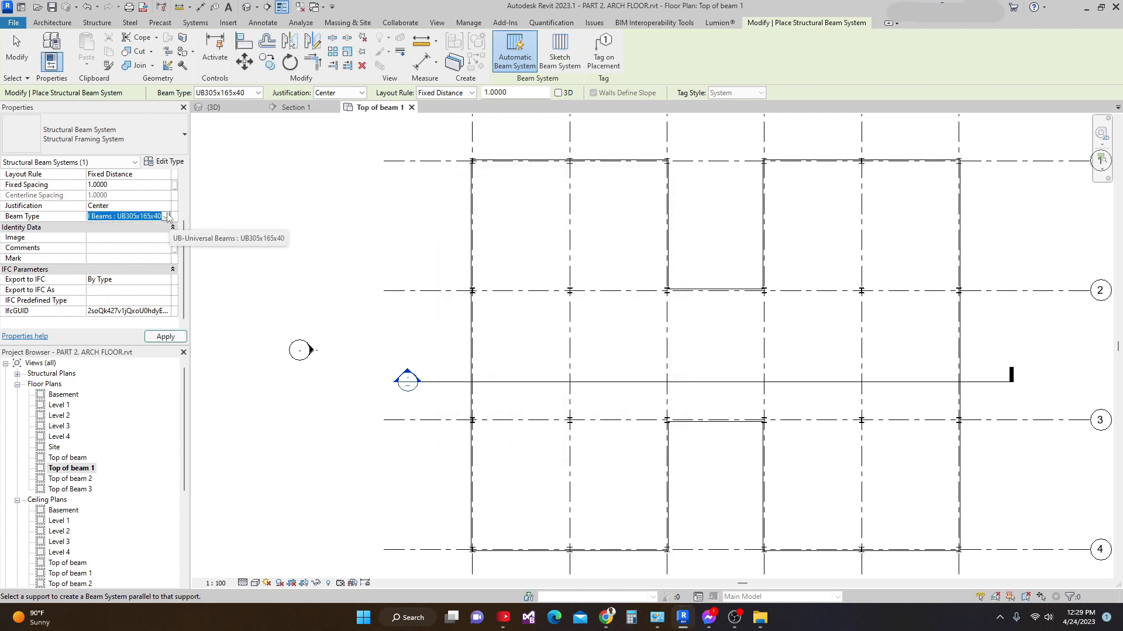
pyautogui.click(166, 216)
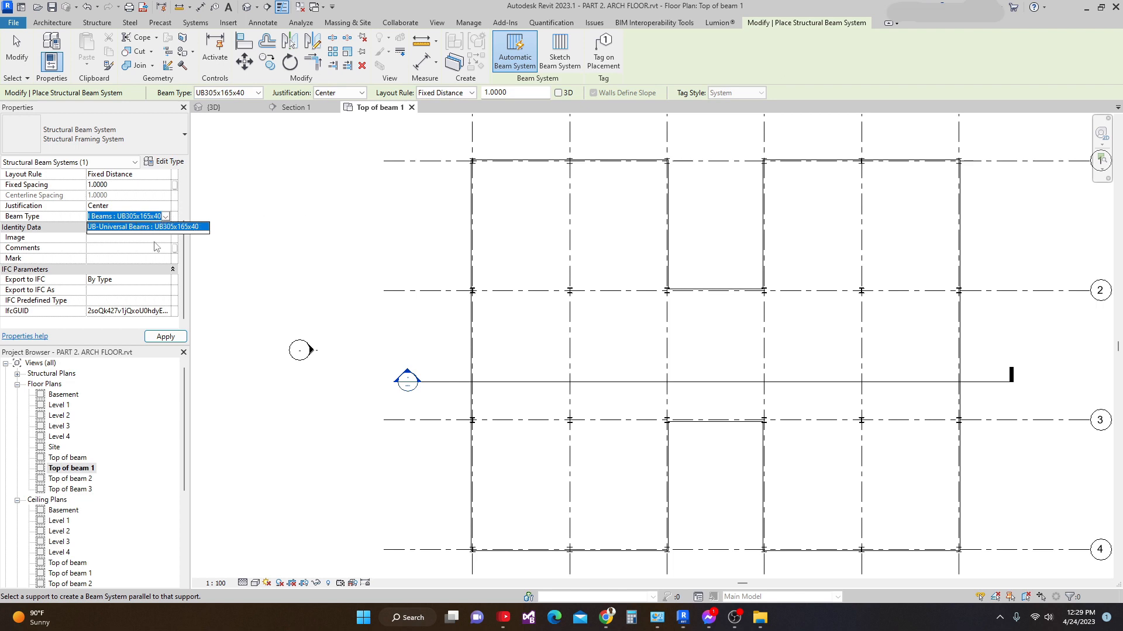
pyautogui.click(163, 340)
pyautogui.scroll(-1, 486, 269)
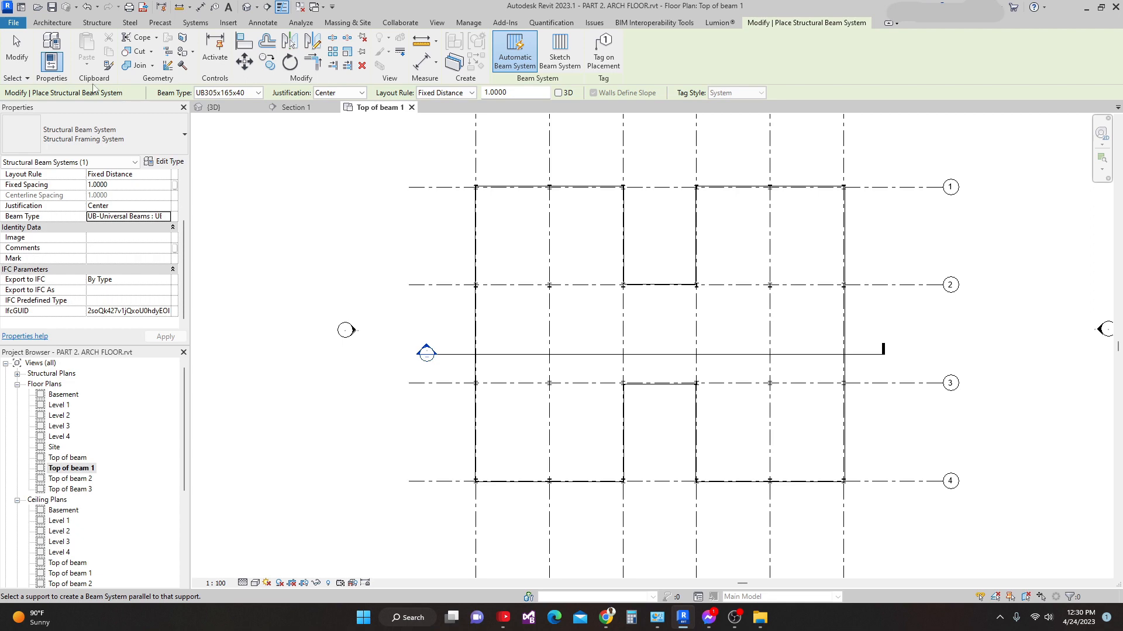
pyautogui.click(17, 50)
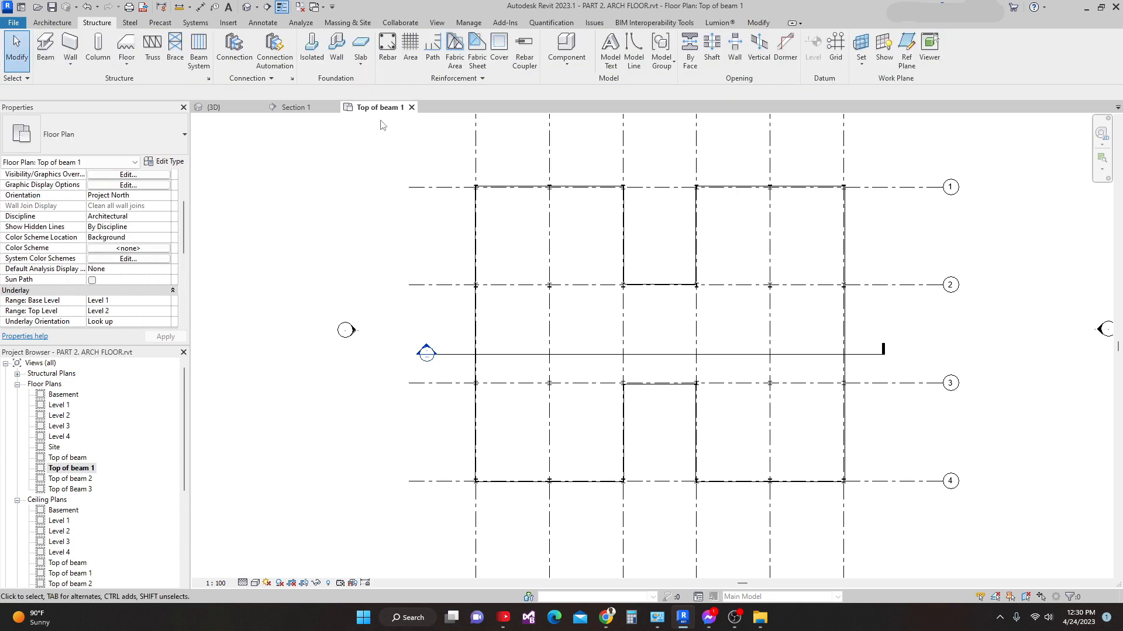
# - Open the Section 1 view and examine the beams beneath the Level 2 slab along the whole row of grids
pyautogui.click(295, 107)
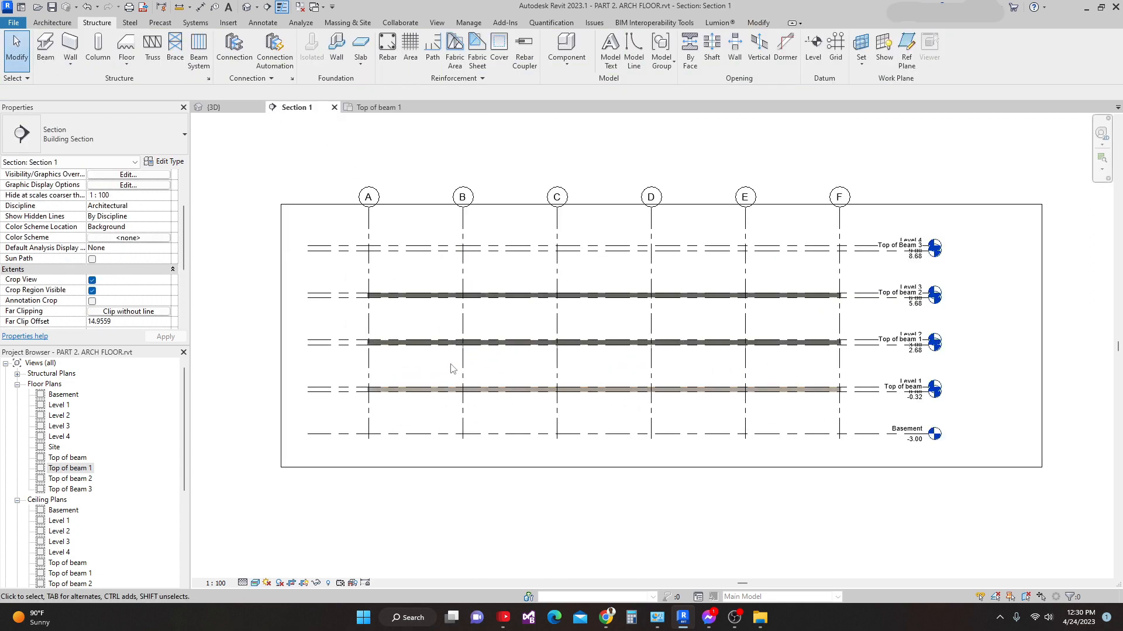
pyautogui.scroll(4, 450, 370)
pyautogui.scroll(5, 328, 345)
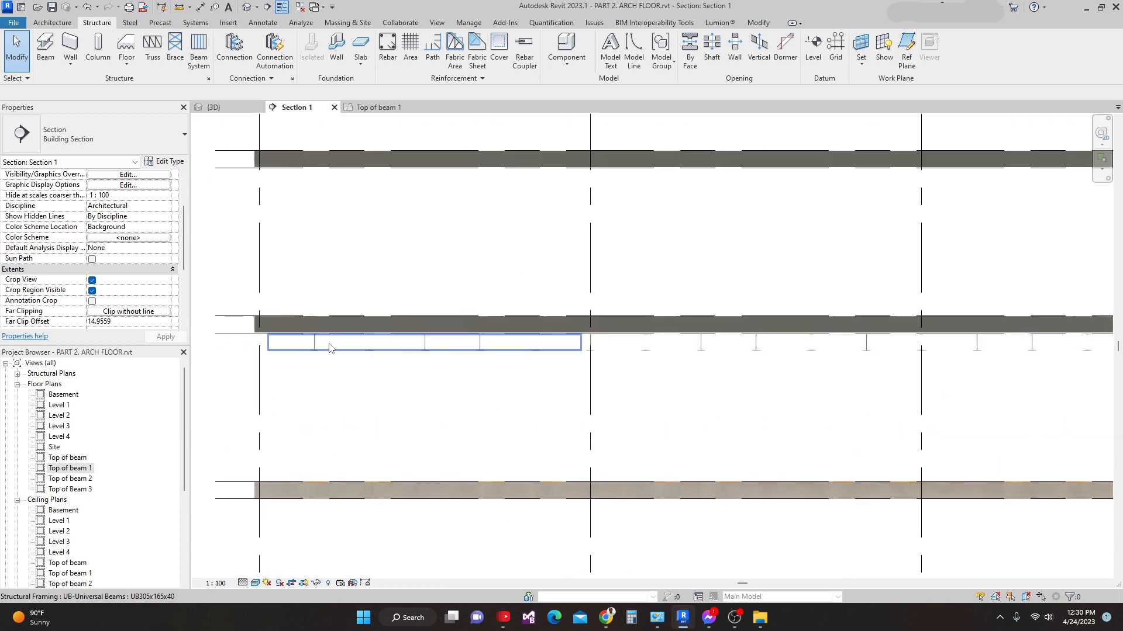
pyautogui.scroll(4, 310, 355)
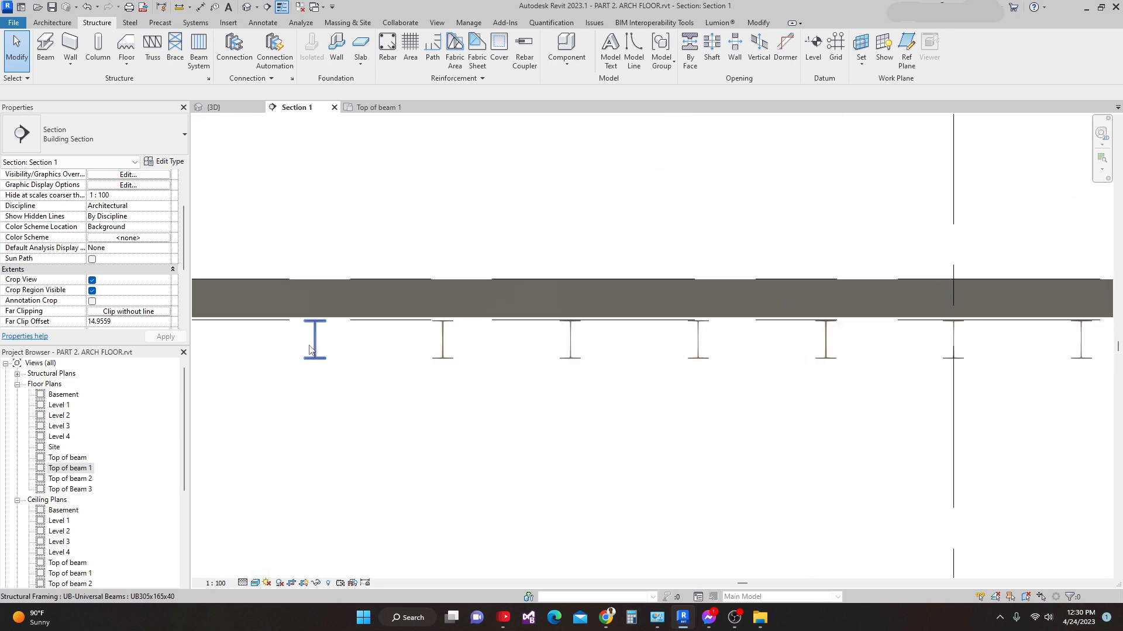
pyautogui.moveTo(315, 346); pyautogui.dragTo(437, 343, button='middle')
pyautogui.scroll(-4, 438, 343)
pyautogui.moveTo(705, 355); pyautogui.dragTo(196, 364, button='middle')
pyautogui.scroll(-3, 339, 347)
pyautogui.moveTo(538, 360); pyautogui.dragTo(68, 365, button='middle')
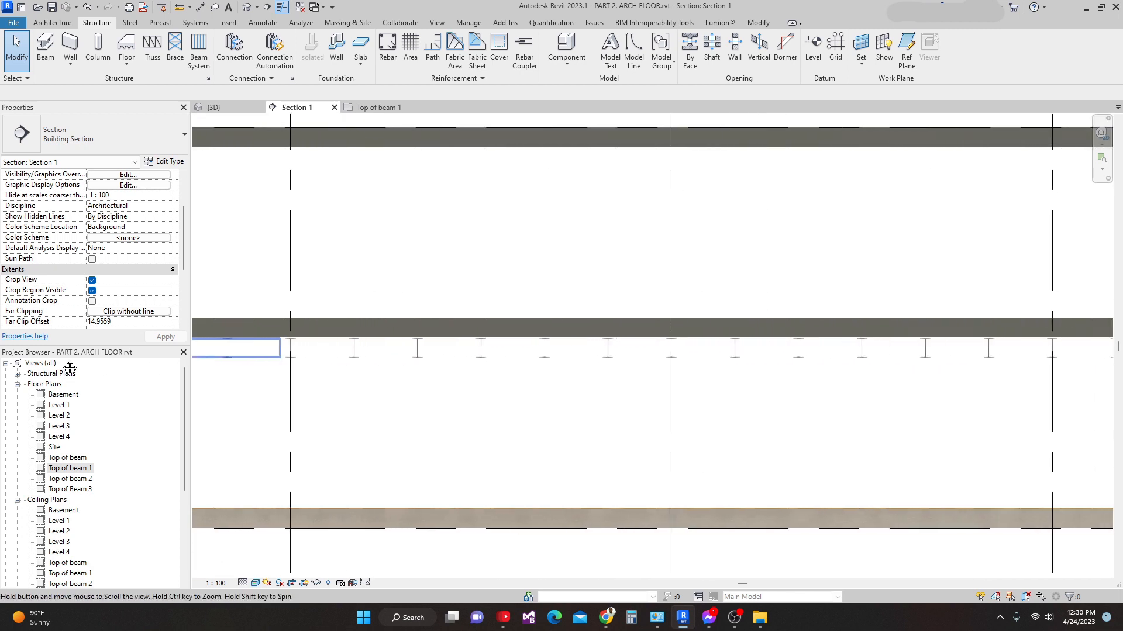
pyautogui.scroll(-2, 502, 351)
pyautogui.moveTo(630, 356); pyautogui.dragTo(253, 358, button='middle')
pyautogui.scroll(3, 694, 344)
pyautogui.scroll(4, 834, 345)
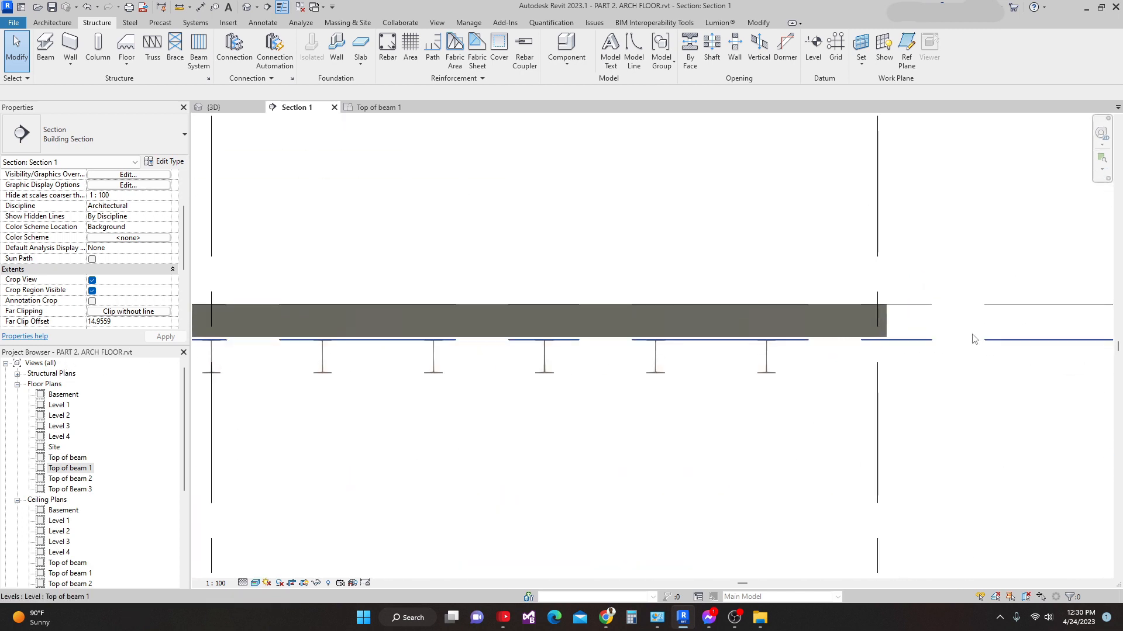
pyautogui.moveTo(804, 315); pyautogui.dragTo(799, 316, button='middle')
pyautogui.scroll(-5, 781, 316)
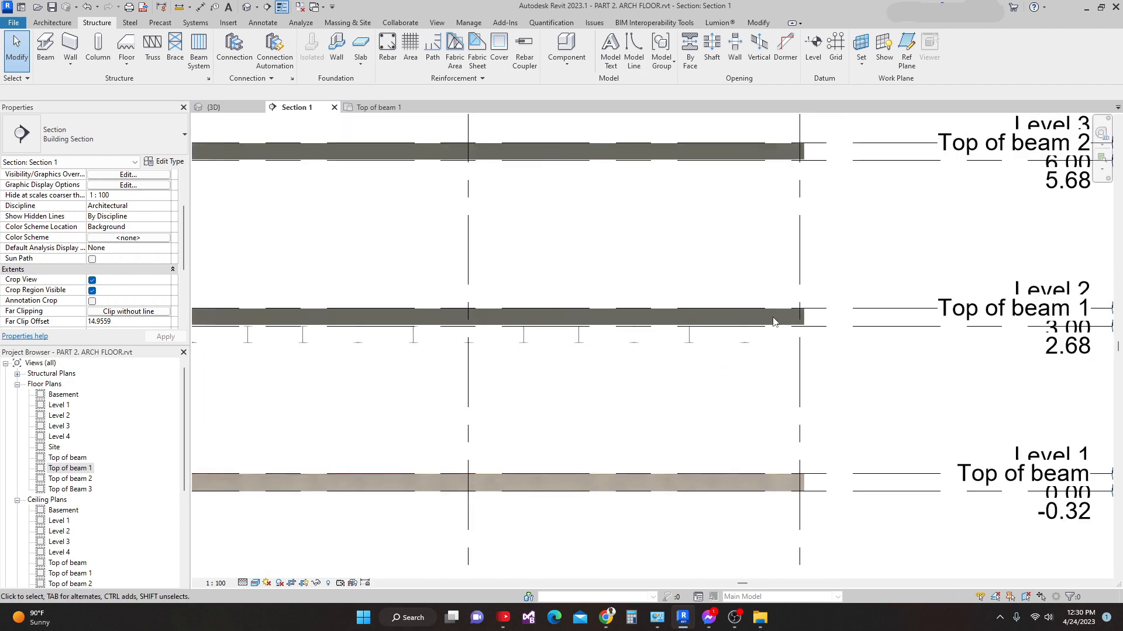
pyautogui.moveTo(730, 322); pyautogui.dragTo(909, 344, button='middle')
pyautogui.scroll(-4, 837, 341)
pyautogui.moveTo(436, 333); pyautogui.dragTo(815, 334, button='middle')
pyautogui.scroll(2, 348, 339)
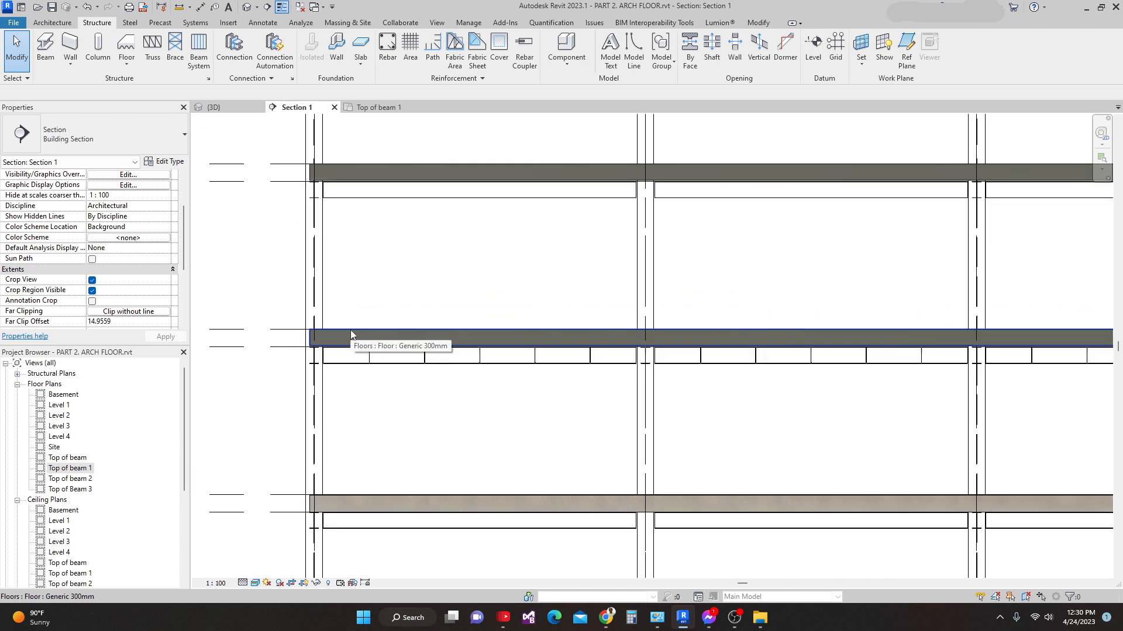
# - Duplicate the Level 2 slab's Generic 300mm floor type under the name Sandwich Floor
pyautogui.scroll(2, 311, 338)
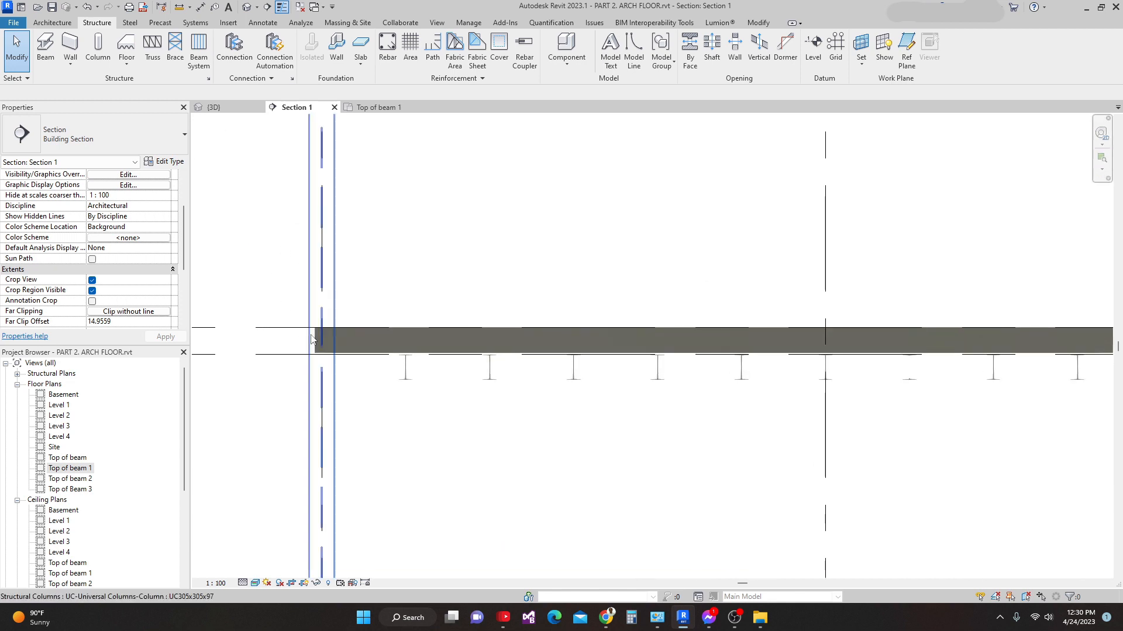
pyautogui.scroll(3, 312, 339)
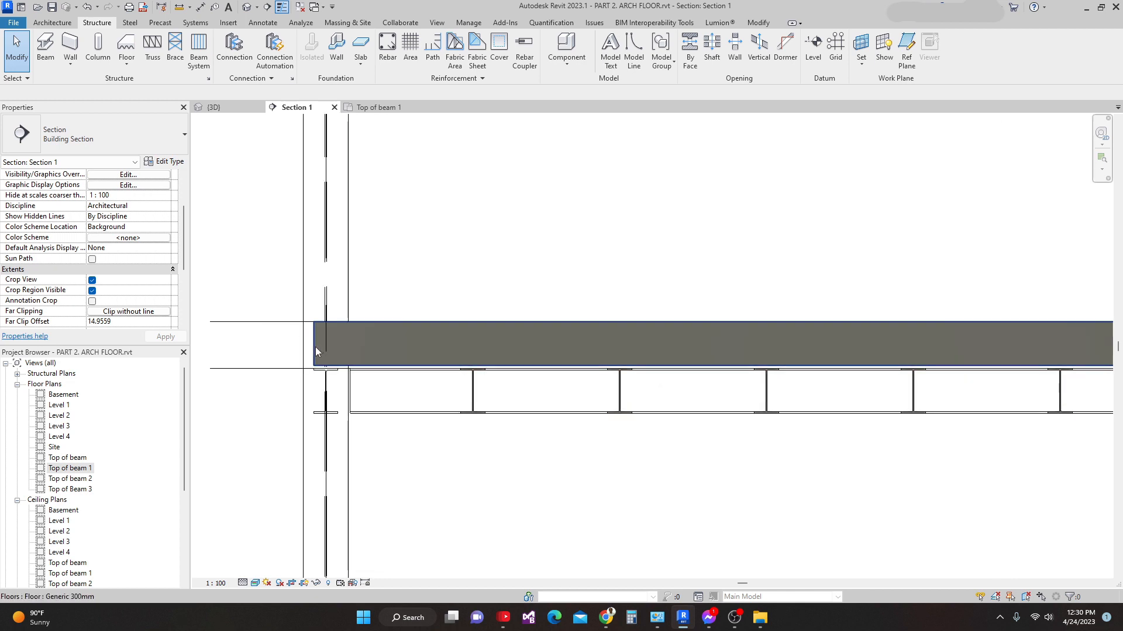
pyautogui.click(316, 351)
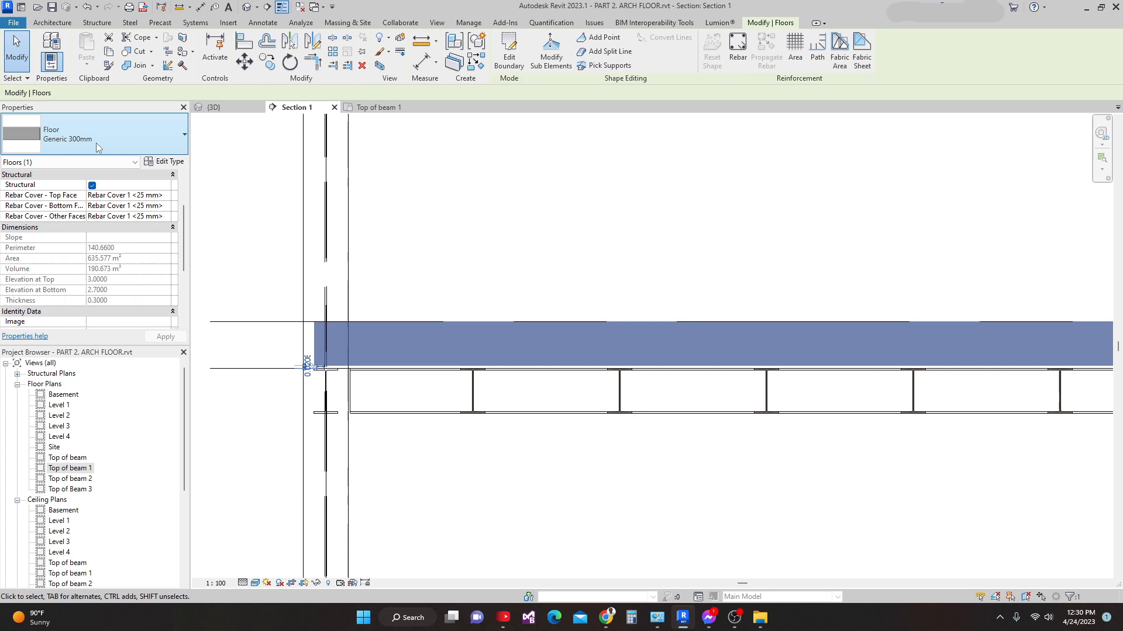
pyautogui.click(170, 161)
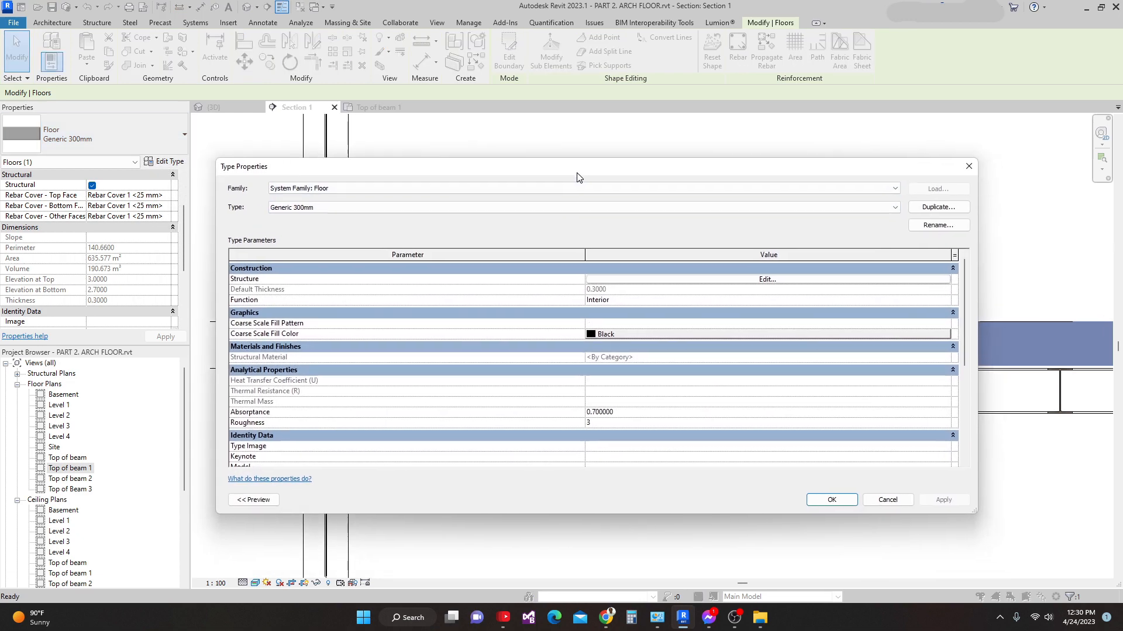
pyautogui.moveTo(577, 177); pyautogui.dragTo(565, 161)
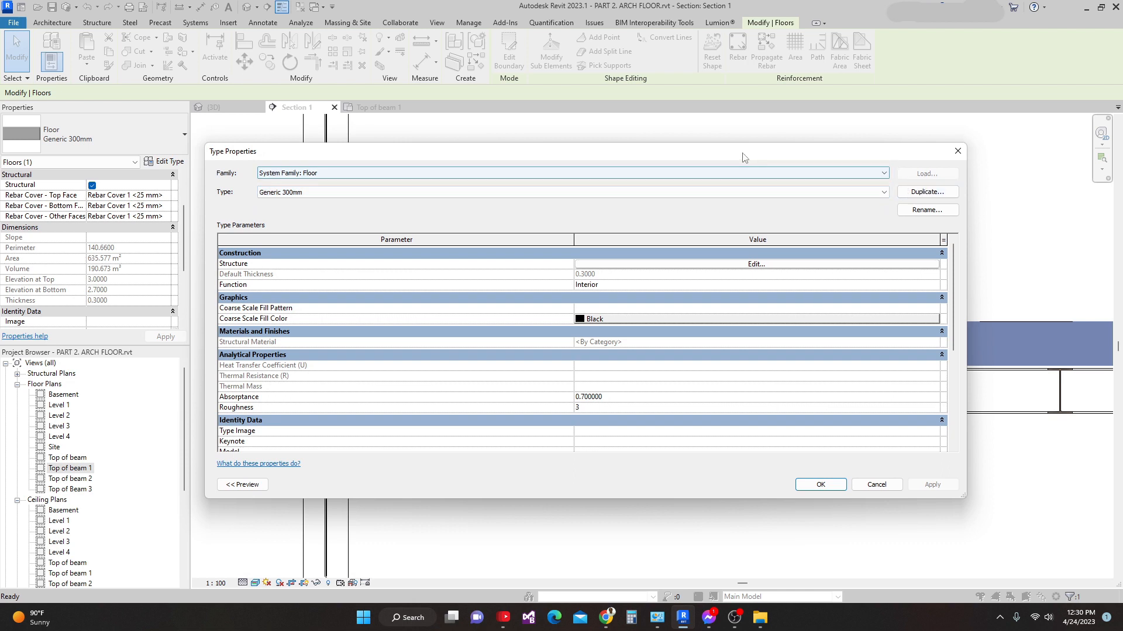
pyautogui.moveTo(743, 158); pyautogui.dragTo(748, 153)
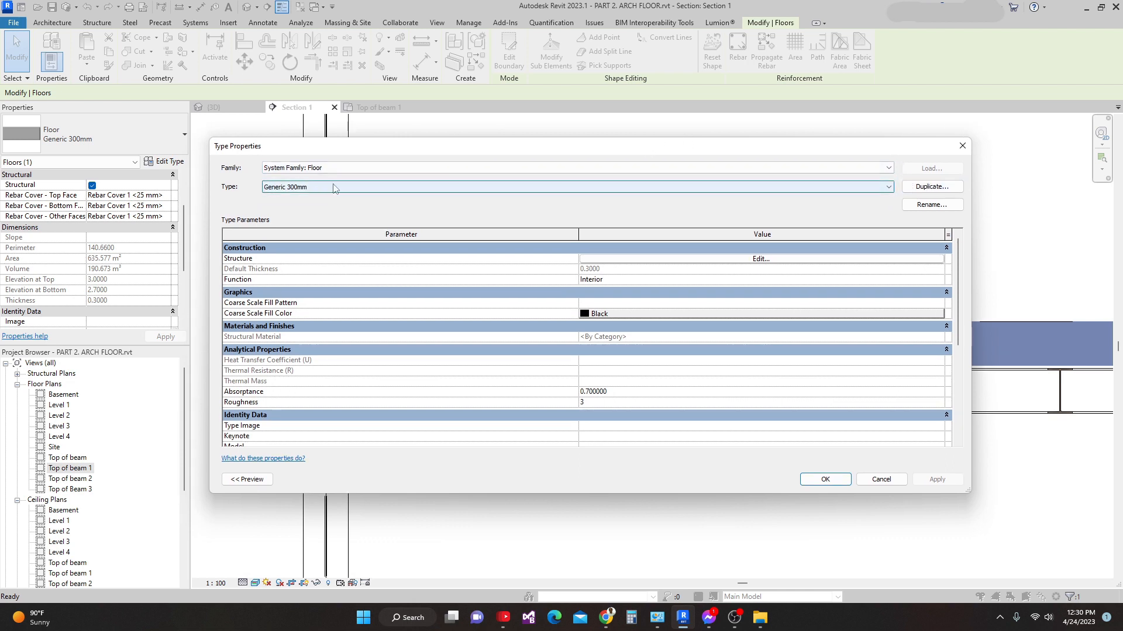
pyautogui.click(932, 186)
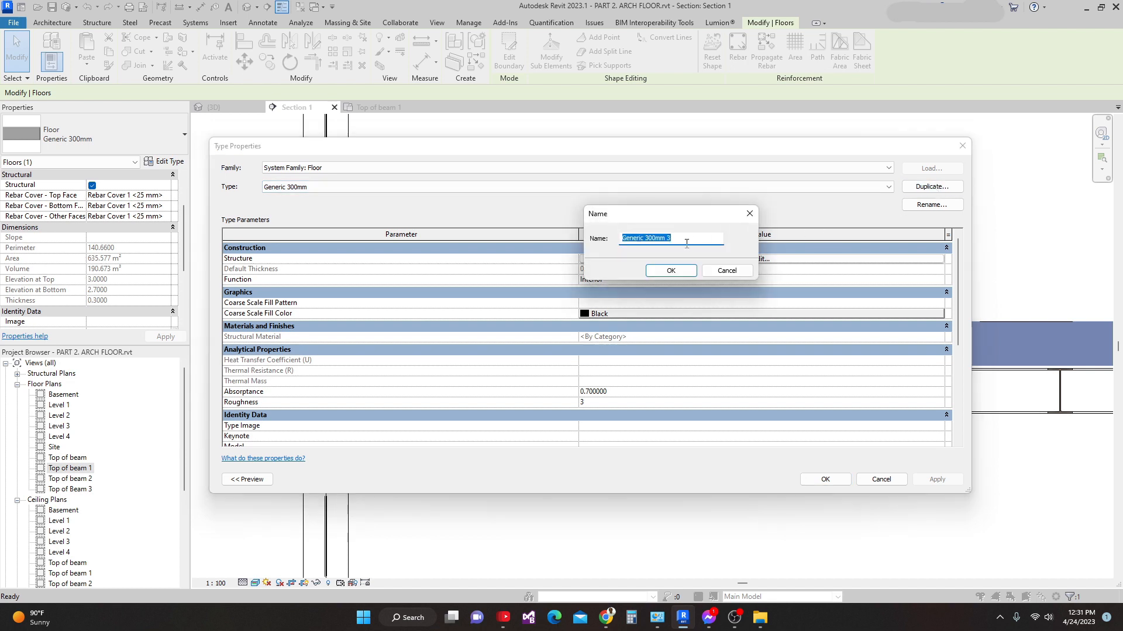
pyautogui.write('Sandwich Floor')
pyautogui.click(672, 270)
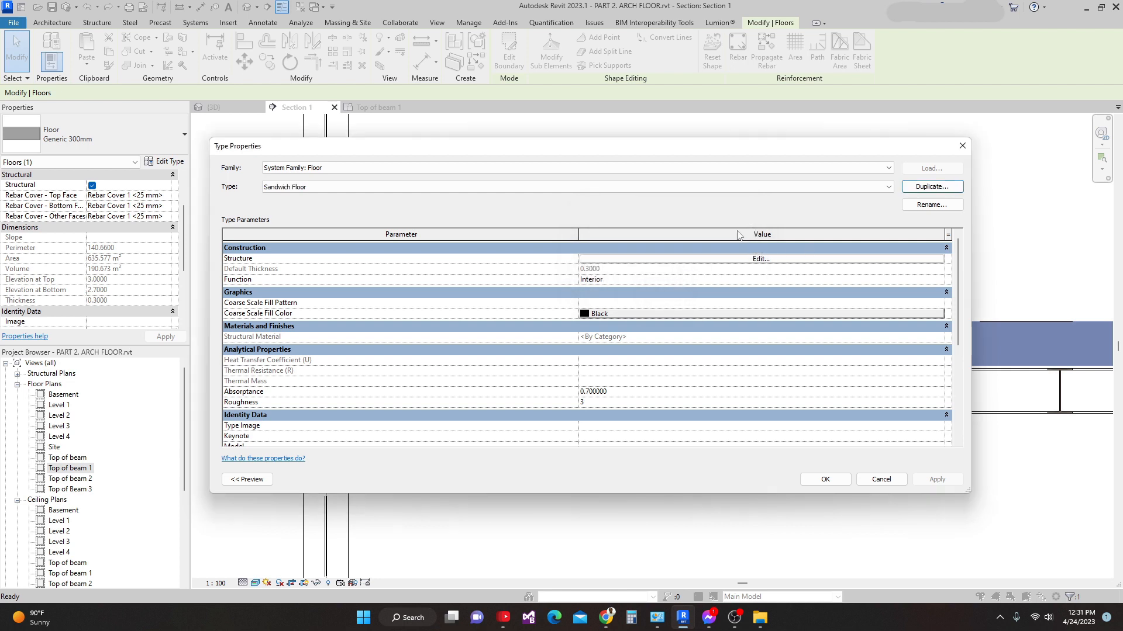
# - Edit the Sandwich Floor's layer assembly and assign the material Concrete, Cast In Situ to its structure layer
pyautogui.moveTo(671, 149); pyautogui.dragTo(676, 140)
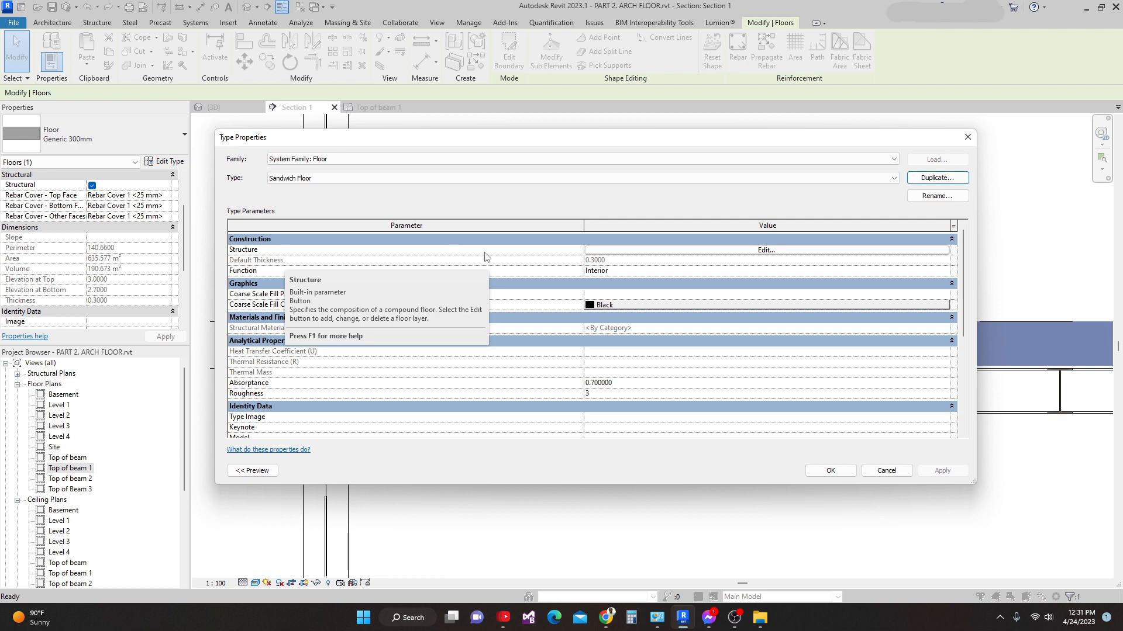
pyautogui.moveTo(707, 141); pyautogui.dragTo(657, 155)
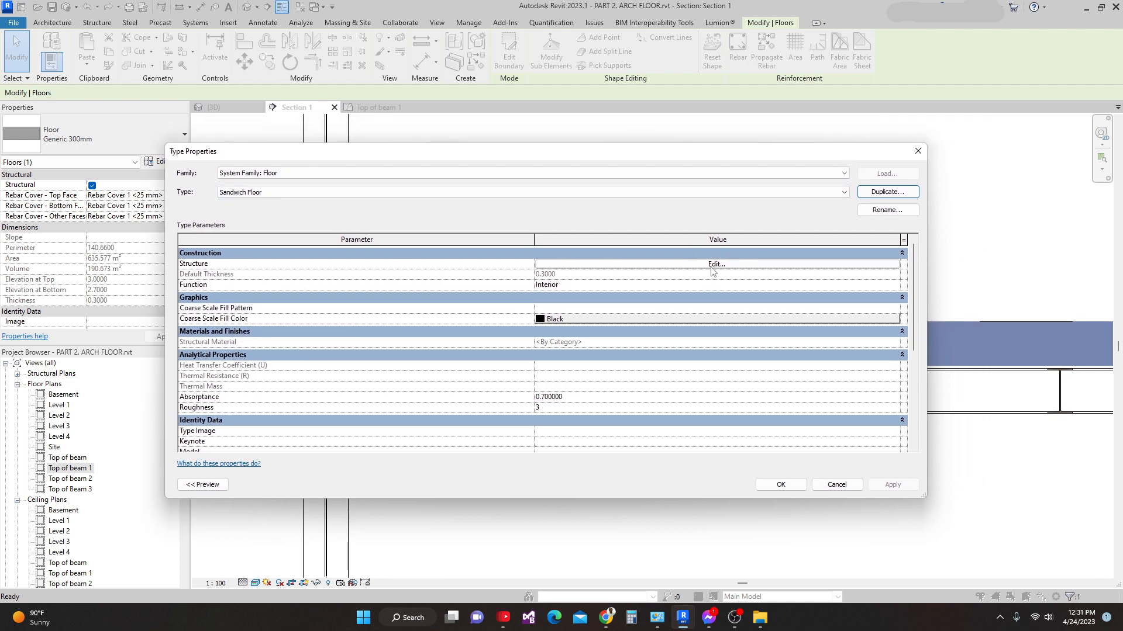
pyautogui.click(715, 264)
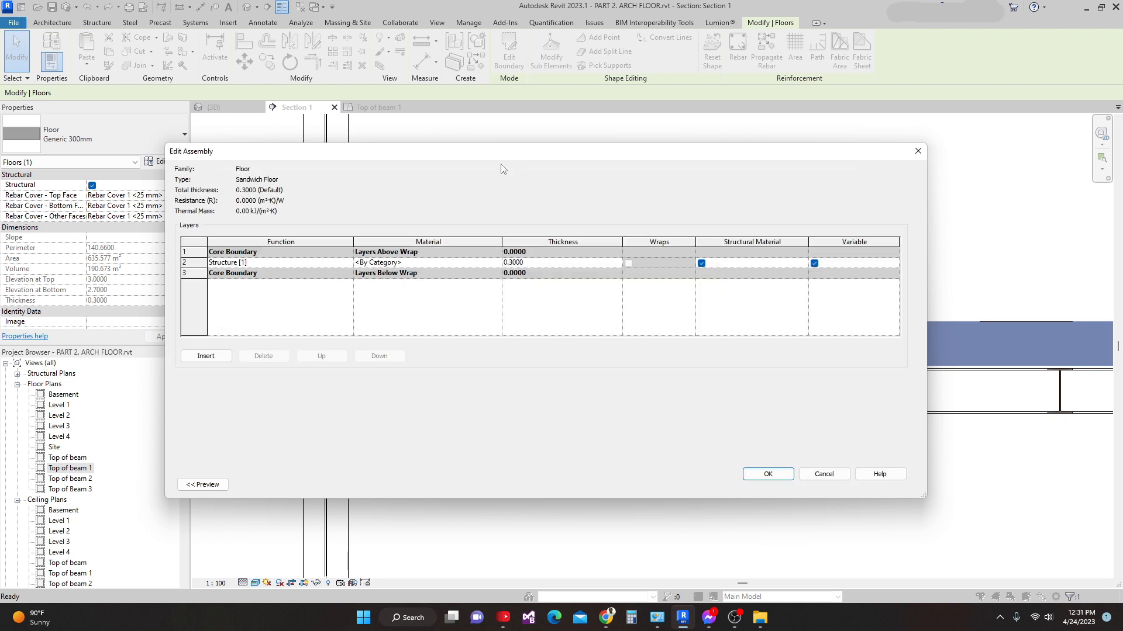
pyautogui.moveTo(497, 156); pyautogui.dragTo(614, 172)
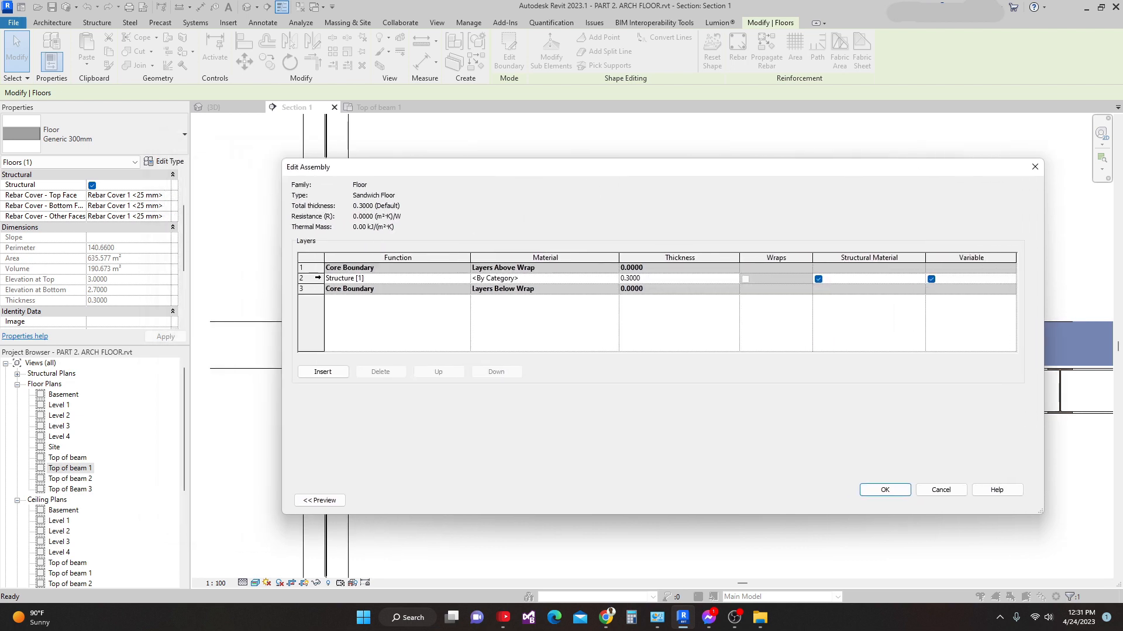
pyautogui.click(613, 280)
pyautogui.click(613, 279)
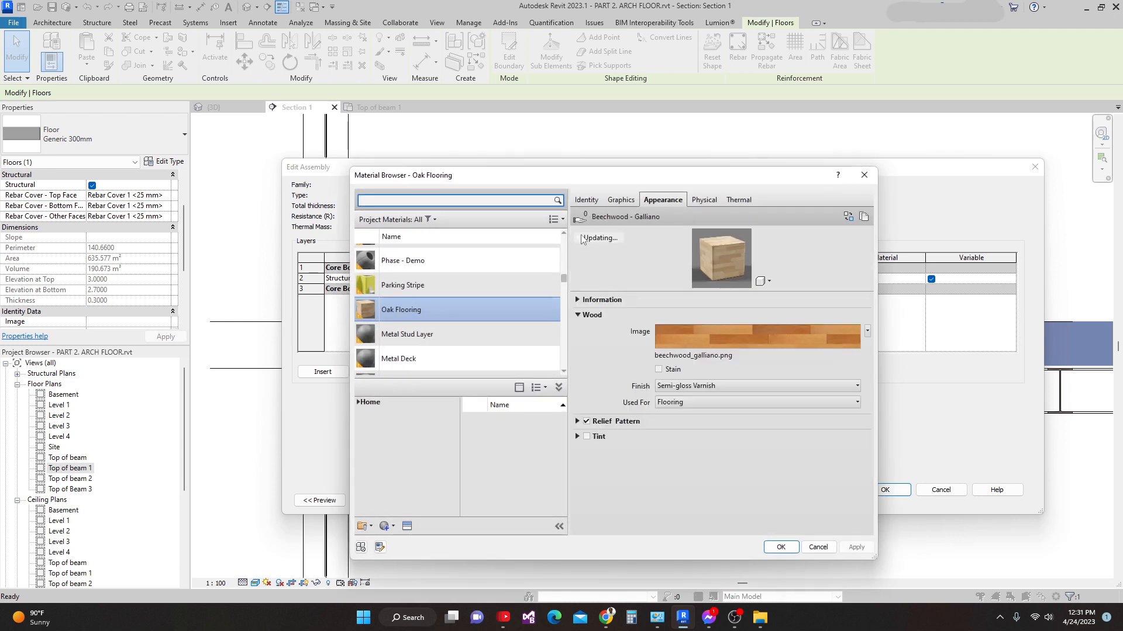
pyautogui.moveTo(571, 185); pyautogui.dragTo(610, 217)
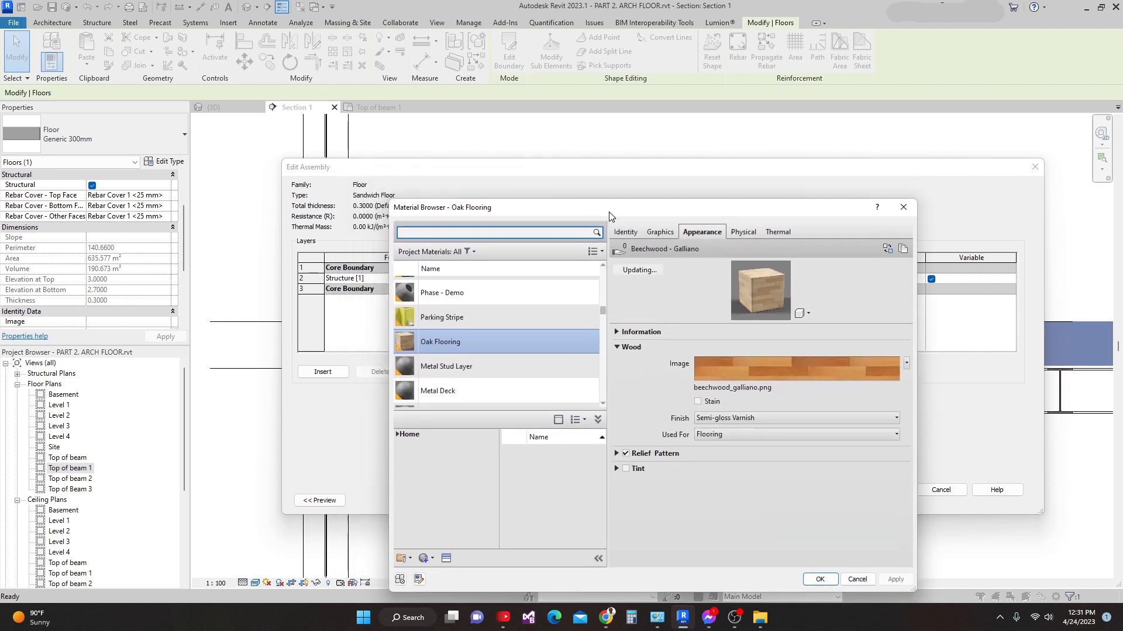
pyautogui.click(485, 233)
pyautogui.write('conc')
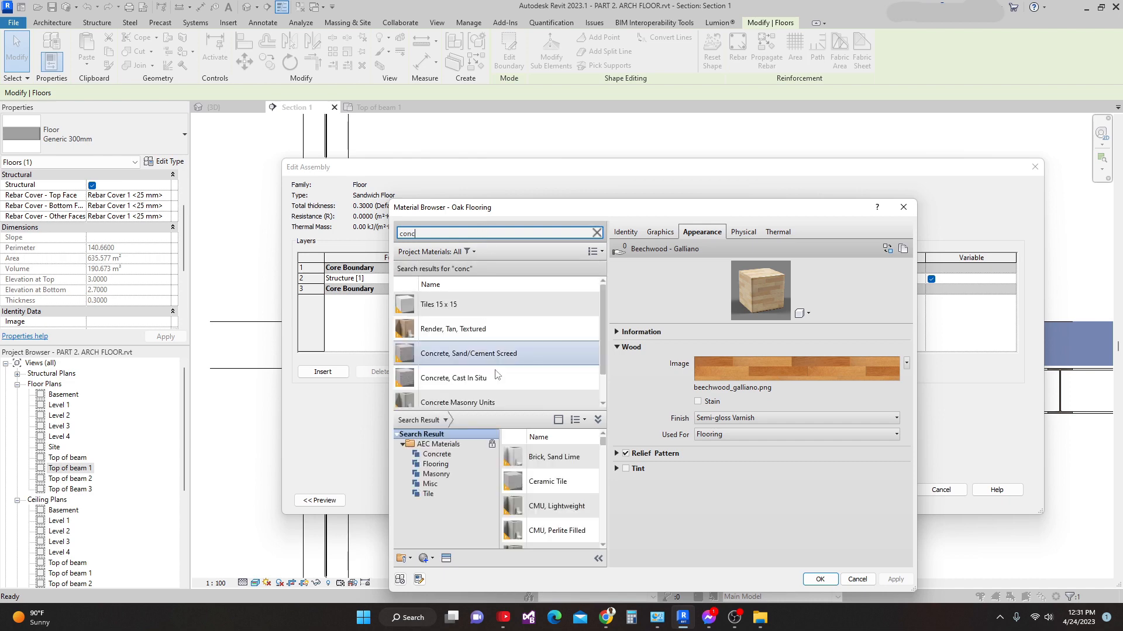
pyautogui.click(503, 380)
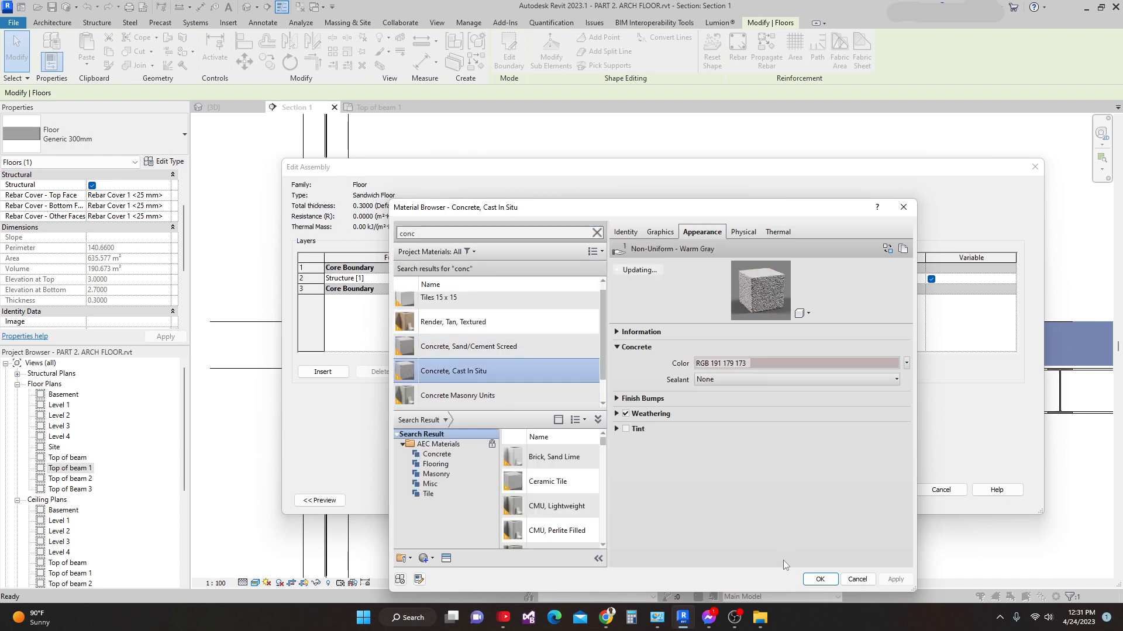
pyautogui.click(820, 579)
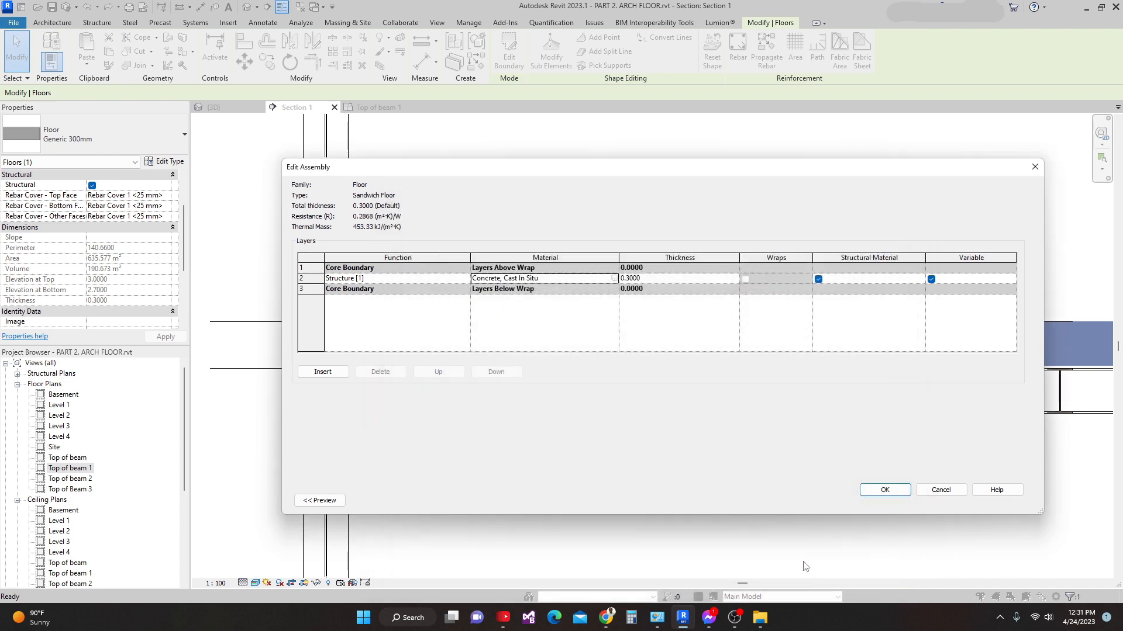
# - Set the thickness of the Concrete, Cast In Situ structure layer to 6 in
pyautogui.click(662, 279)
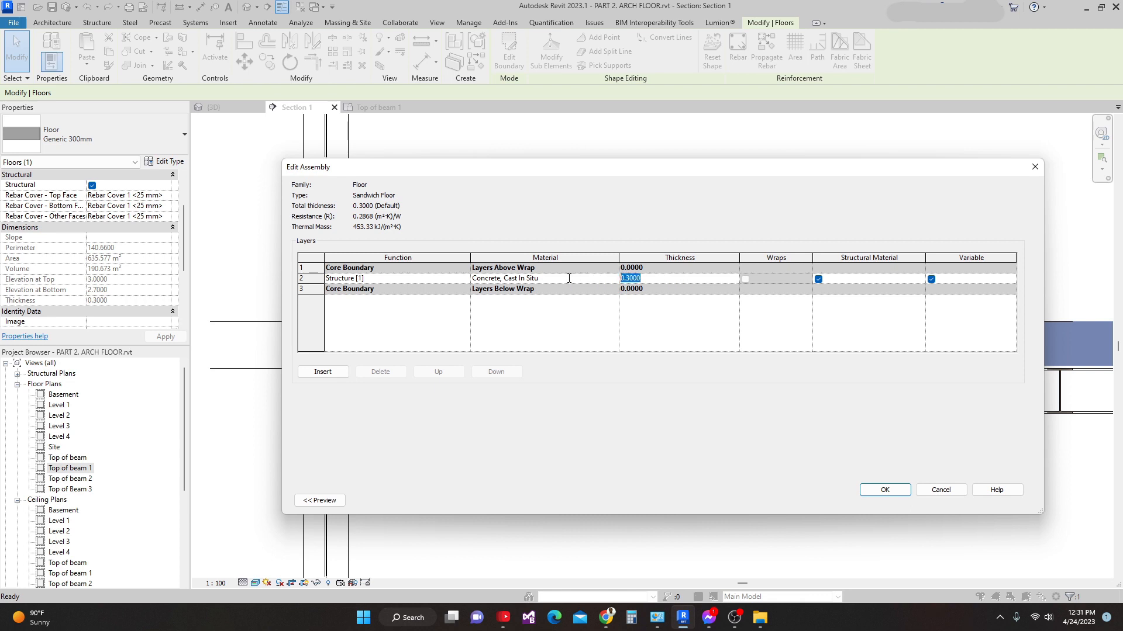
pyautogui.write('6in')
pyautogui.press('Tab')
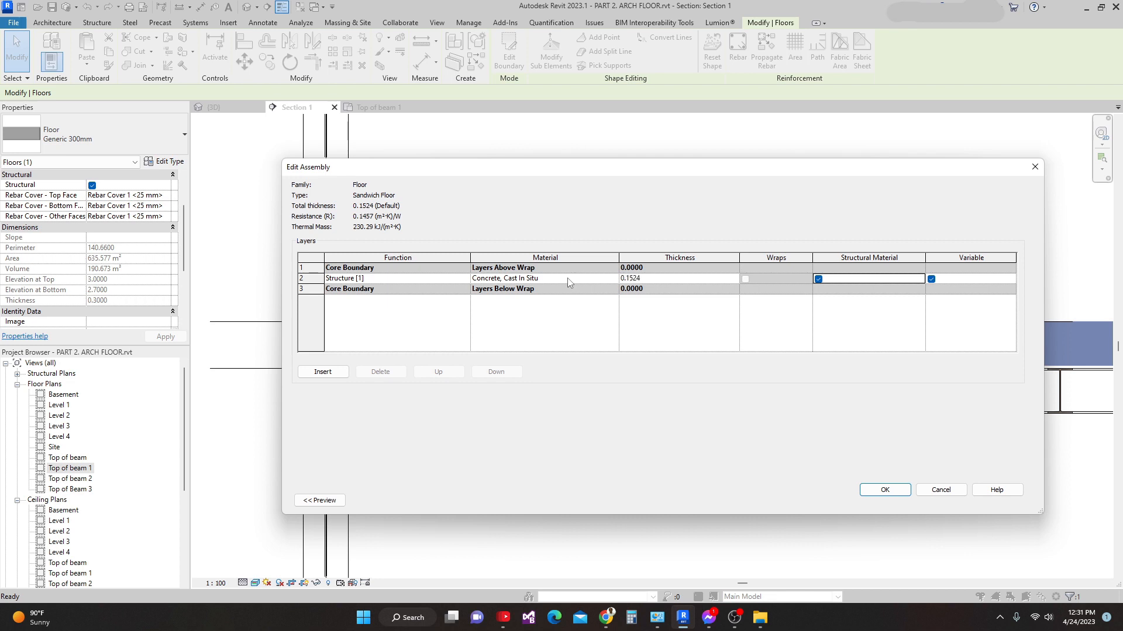
# - Insert a layer above the Sandwich Floor's upper core boundary and set its function to Substrate [2]
pyautogui.click(310, 280)
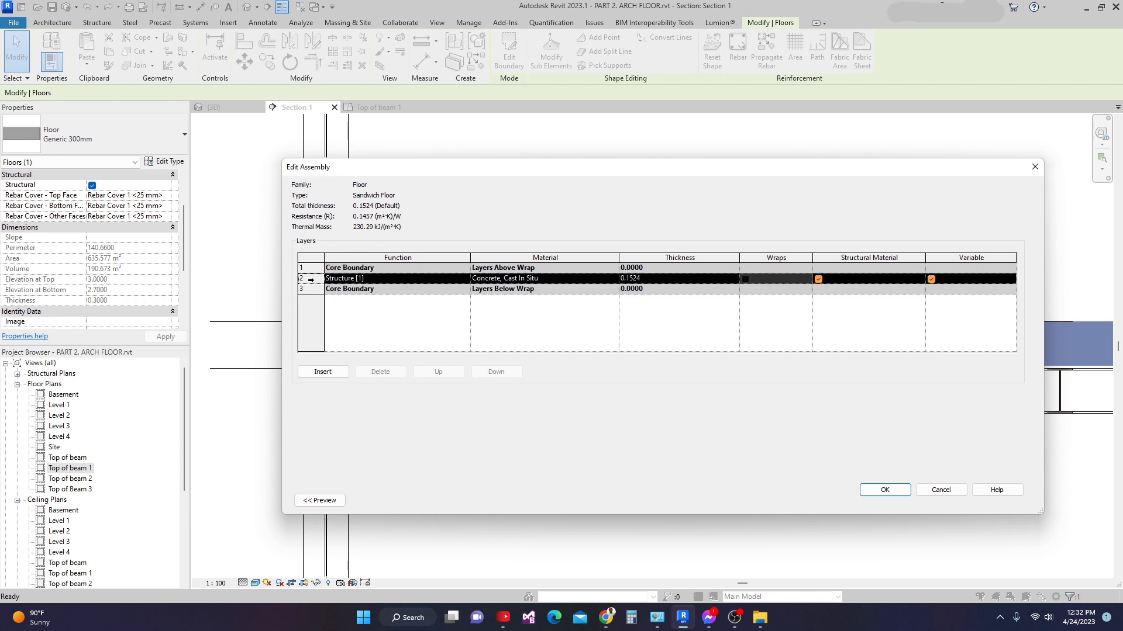
pyautogui.click(323, 372)
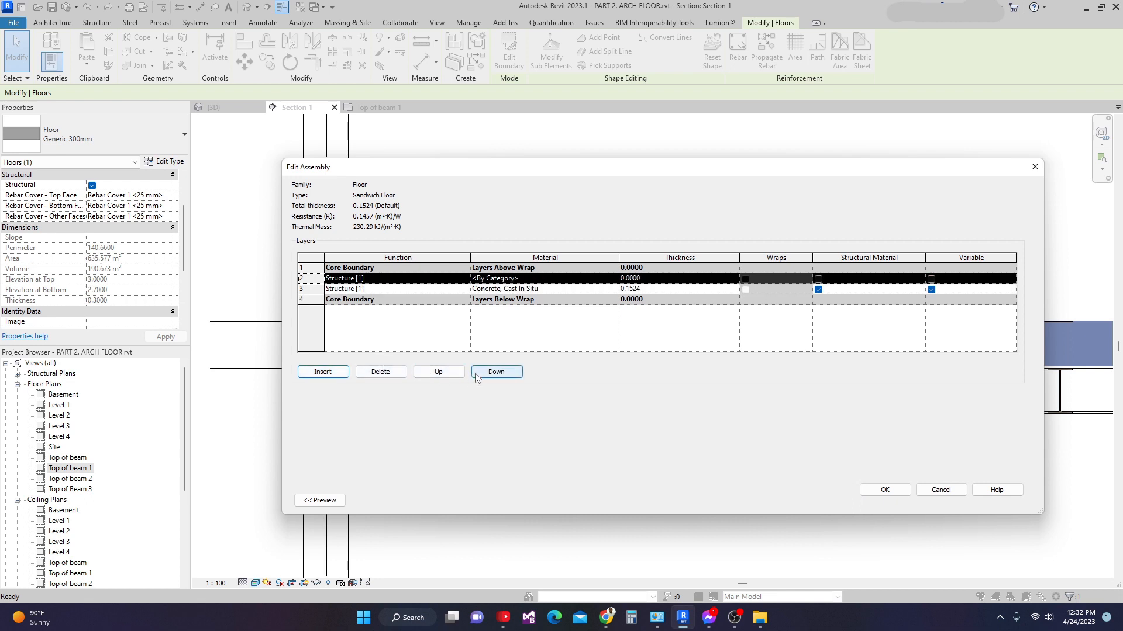
pyautogui.click(438, 374)
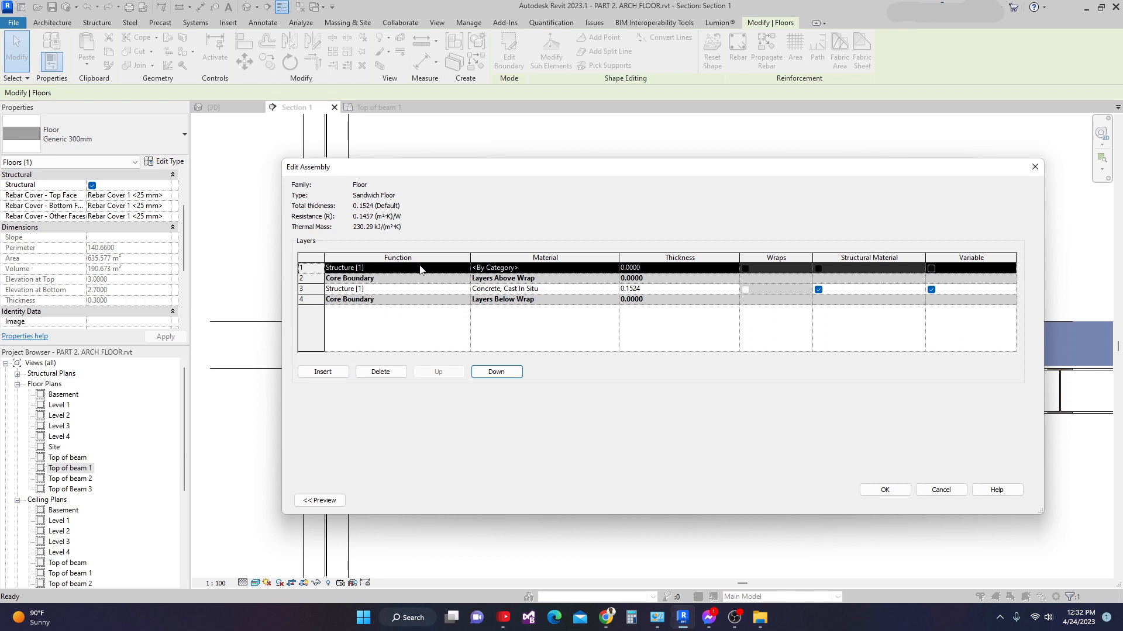
pyautogui.click(464, 269)
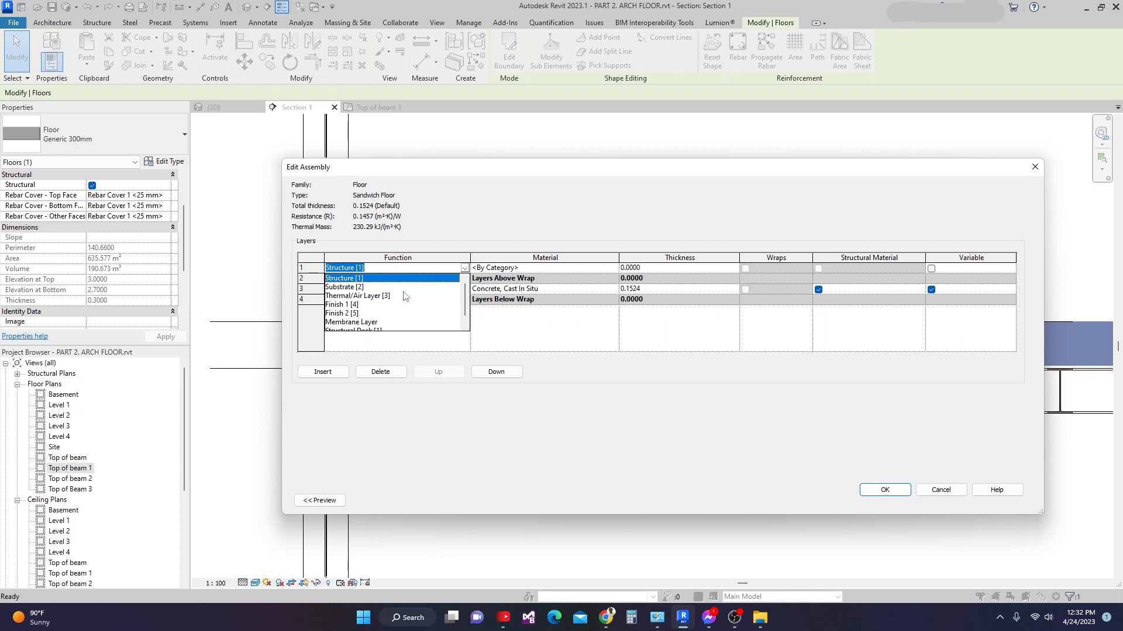
pyautogui.click(347, 287)
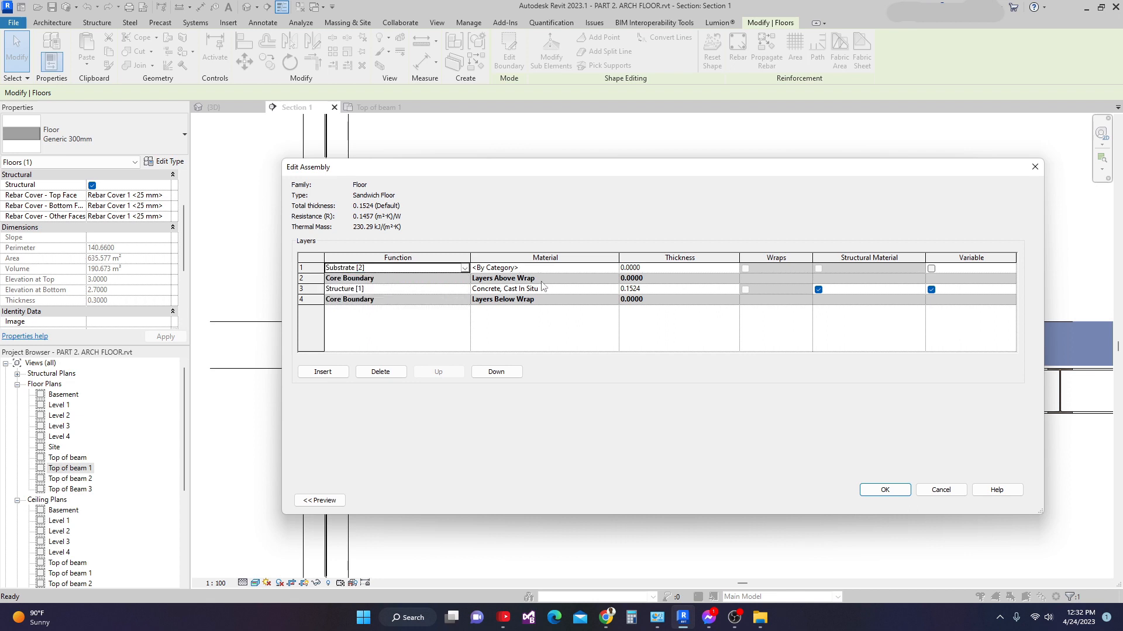
# - Set the Substrate [2] layer's thickness to 4 in
pyautogui.click(642, 269)
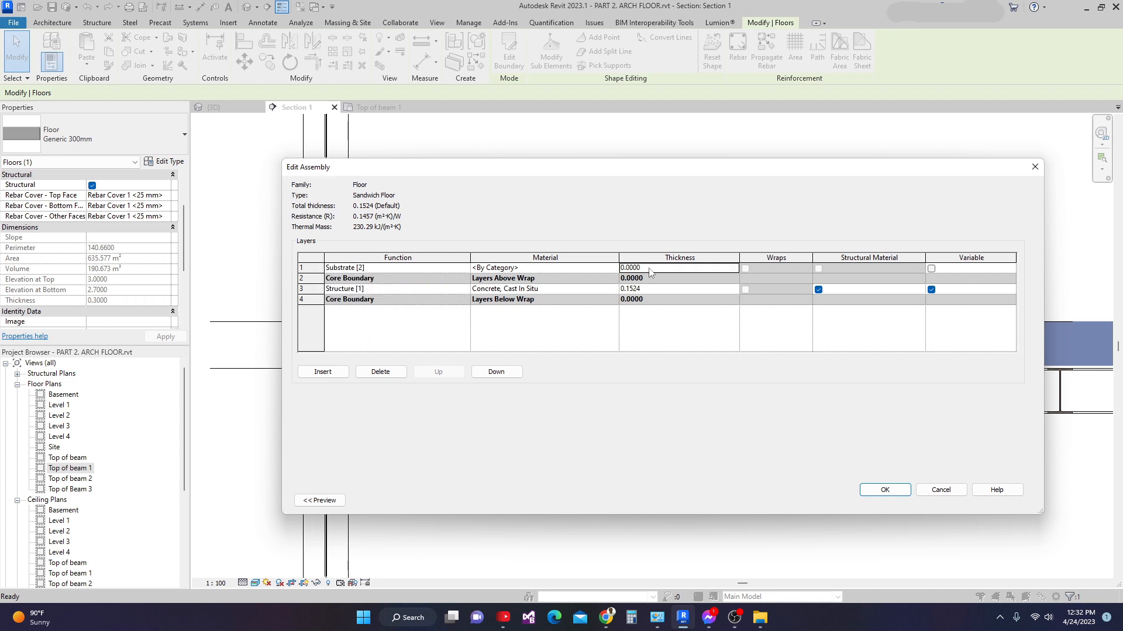
pyautogui.click(642, 269)
pyautogui.write('4')
pyautogui.press('Tab')
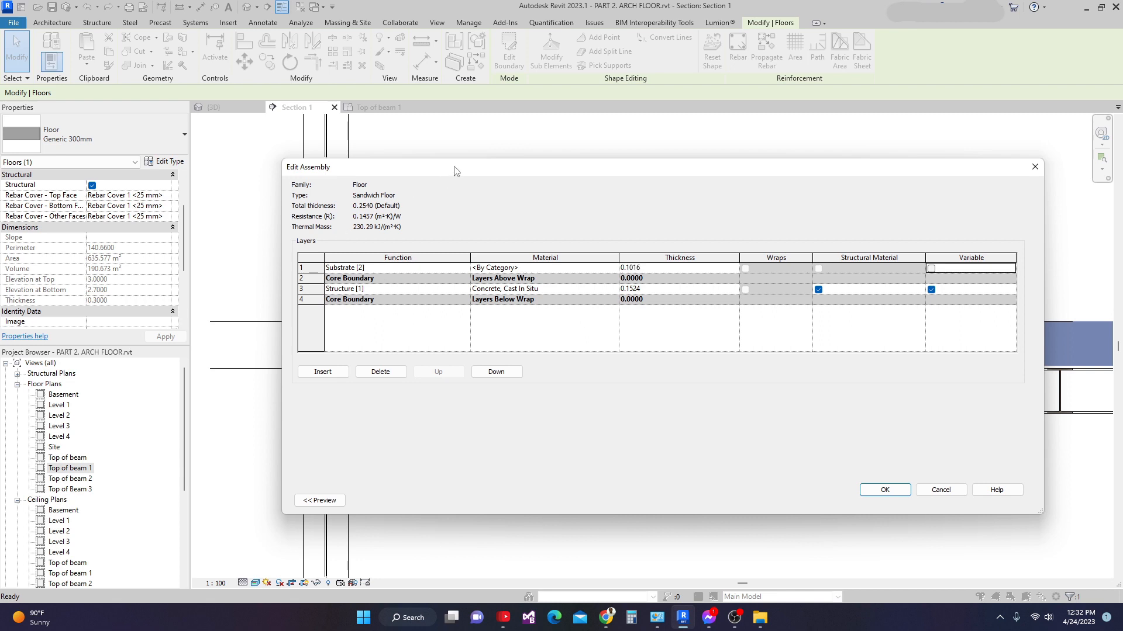
# - Insert another layer above the Substrate [2] layer and set its function to Membrane Layer
pyautogui.moveTo(455, 171); pyautogui.dragTo(459, 177)
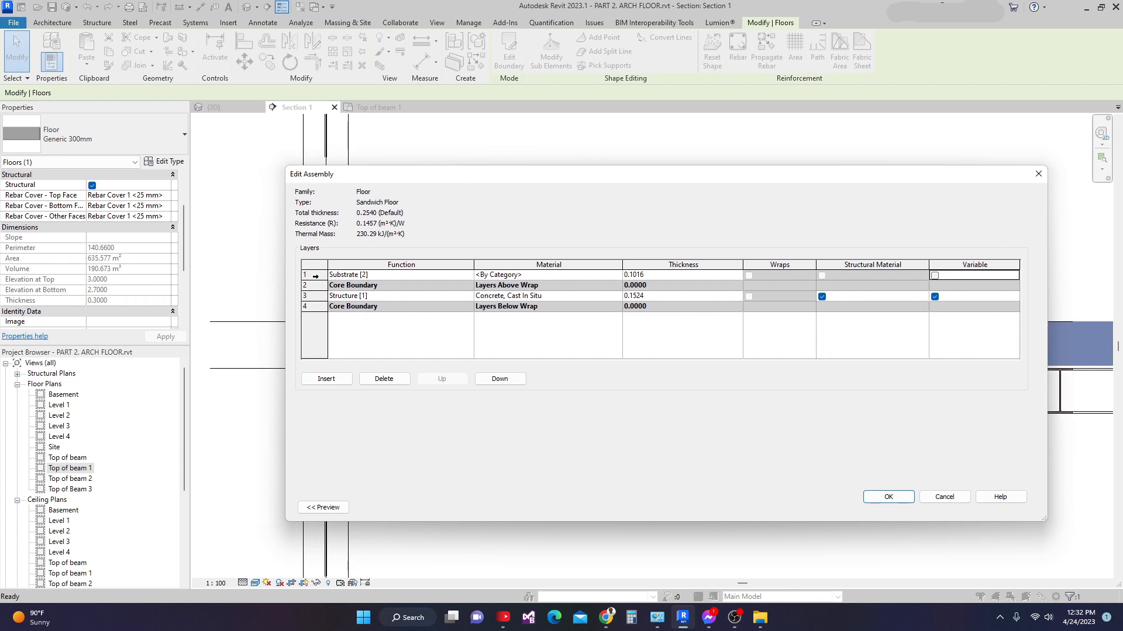
pyautogui.click(316, 276)
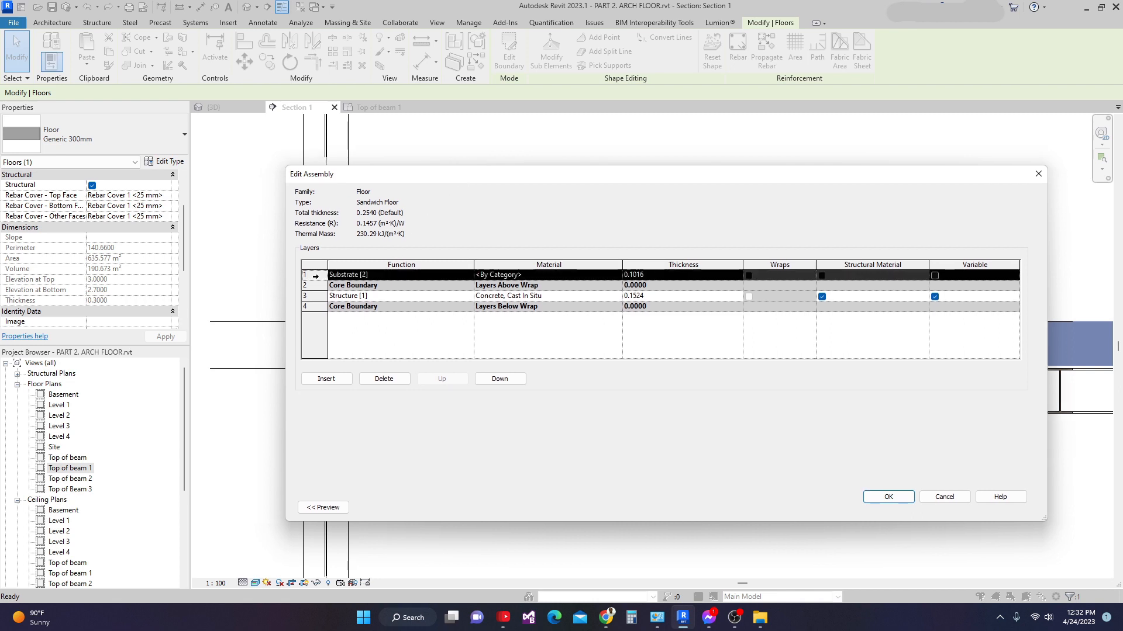
pyautogui.click(333, 380)
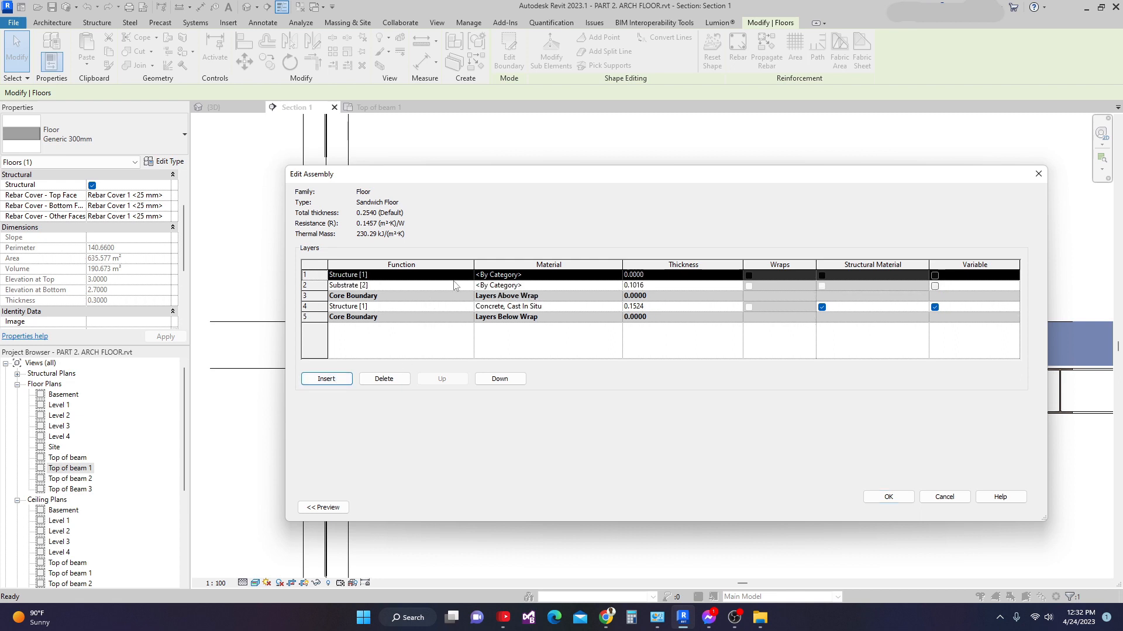
pyautogui.click(470, 275)
pyautogui.click(468, 275)
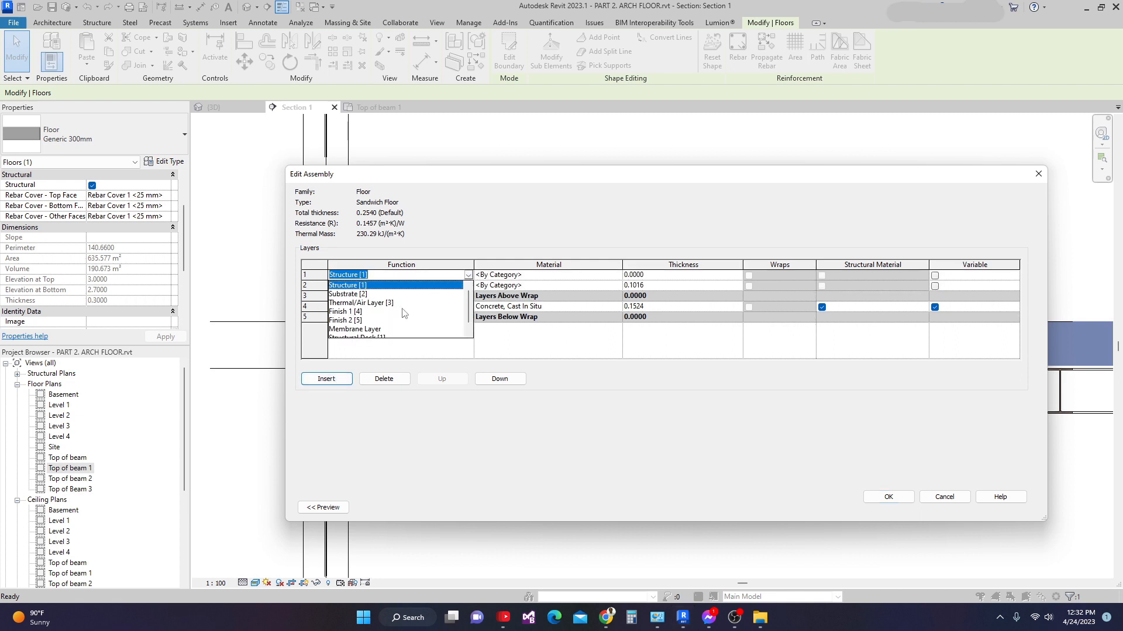
pyautogui.click(358, 329)
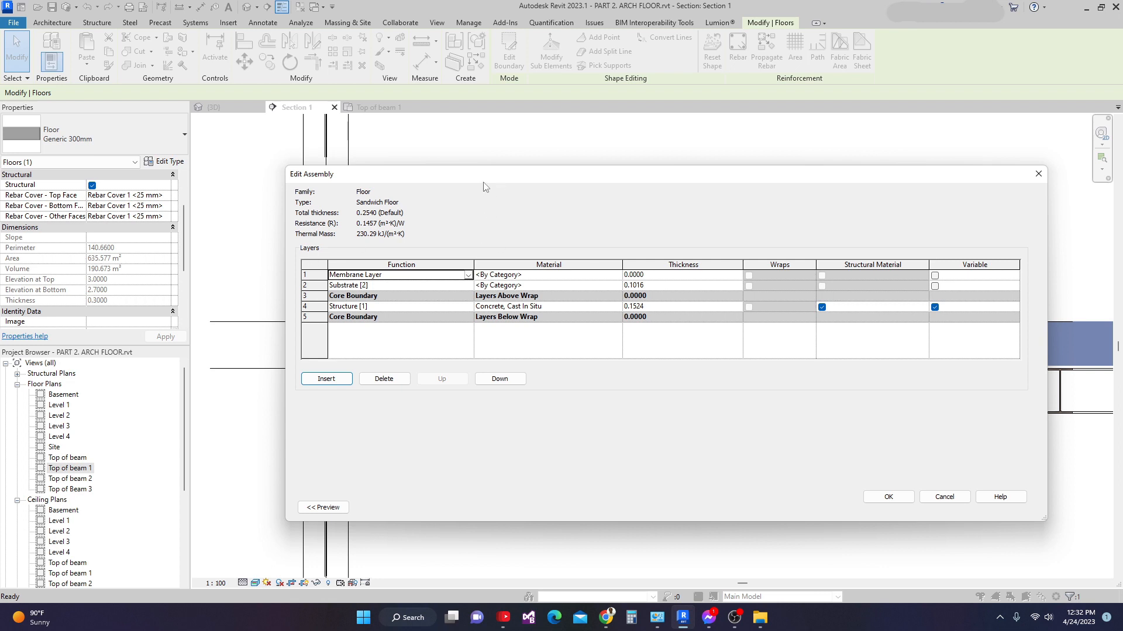
# - Insert a layer above the Membrane Layer as the topmost layer and set its function to Finish 1 [4]
pyautogui.moveTo(493, 176); pyautogui.dragTo(525, 189)
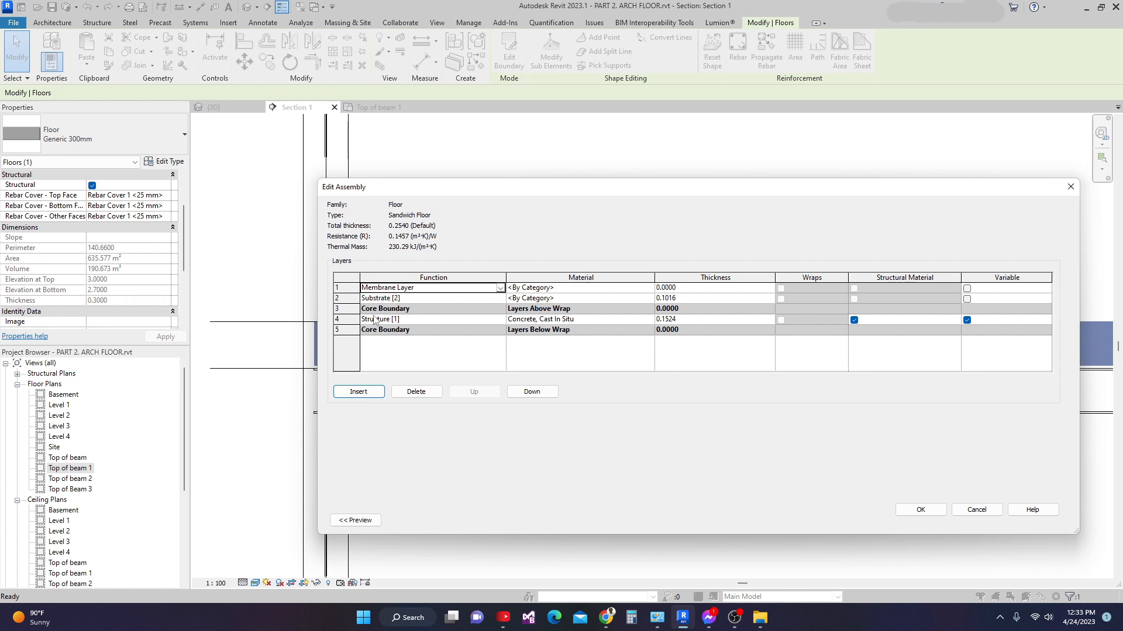
pyautogui.click(340, 287)
pyautogui.click(357, 392)
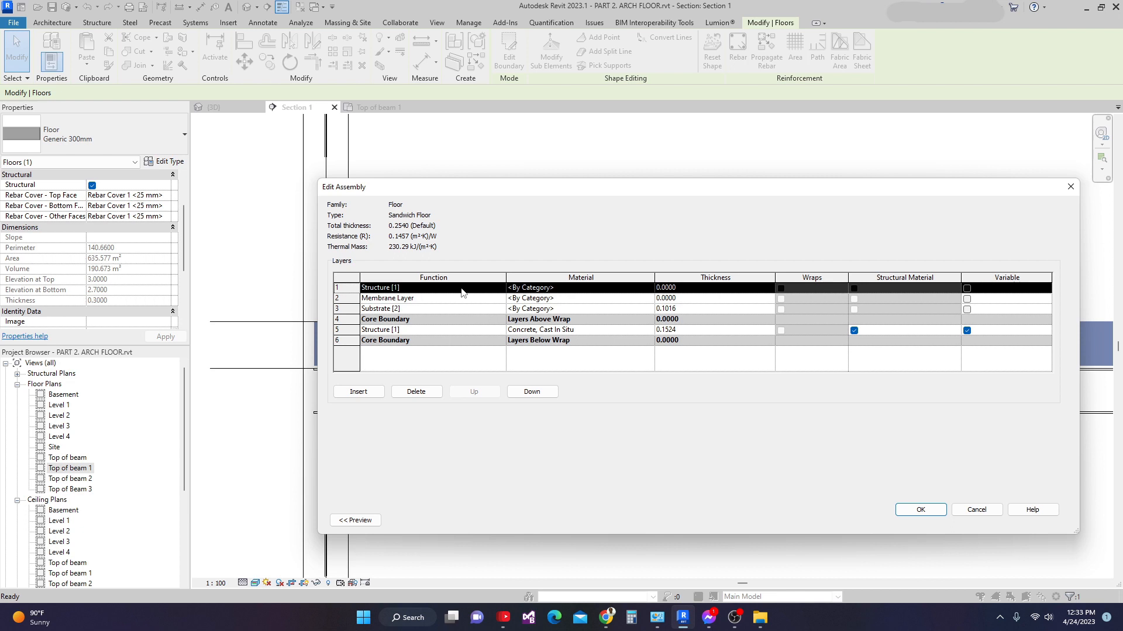
pyautogui.click(502, 289)
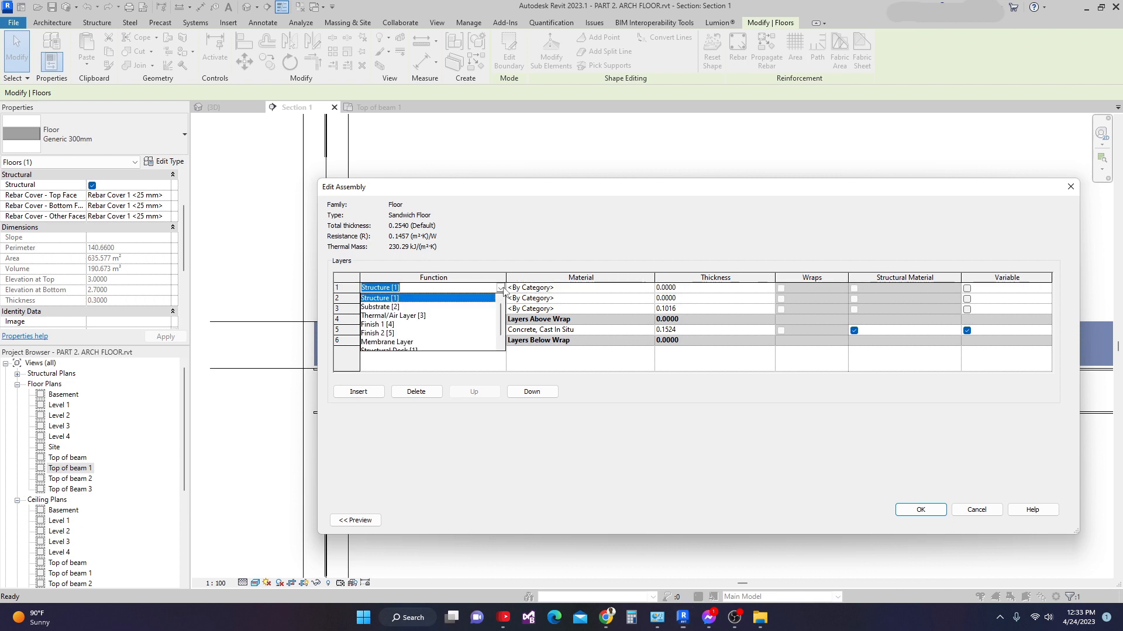
pyautogui.click(379, 326)
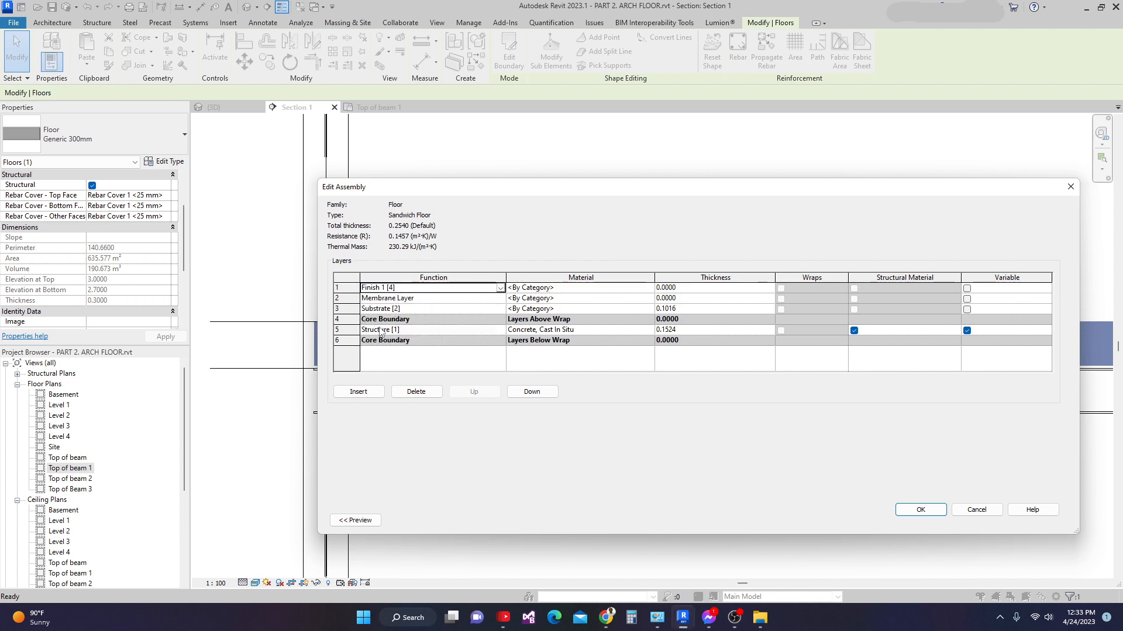
# - Search the materials for tile and assign Tile, Stone and Ceramic mix to the Finish 1 [4] layer
pyautogui.click(646, 288)
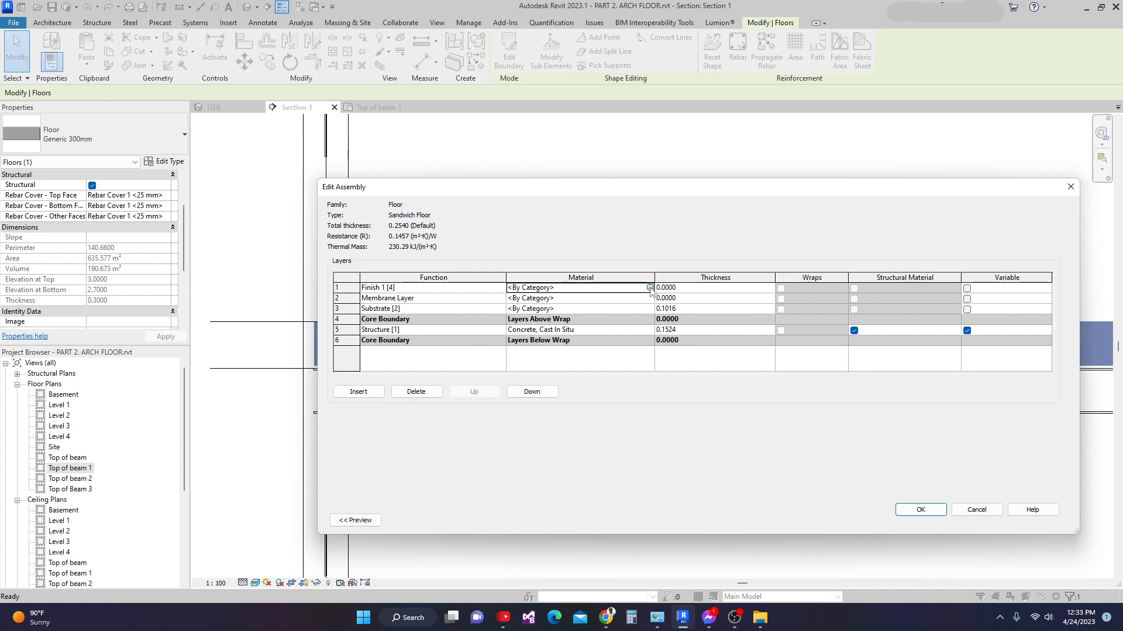
pyautogui.click(649, 288)
pyautogui.moveTo(590, 200); pyautogui.dragTo(572, 172)
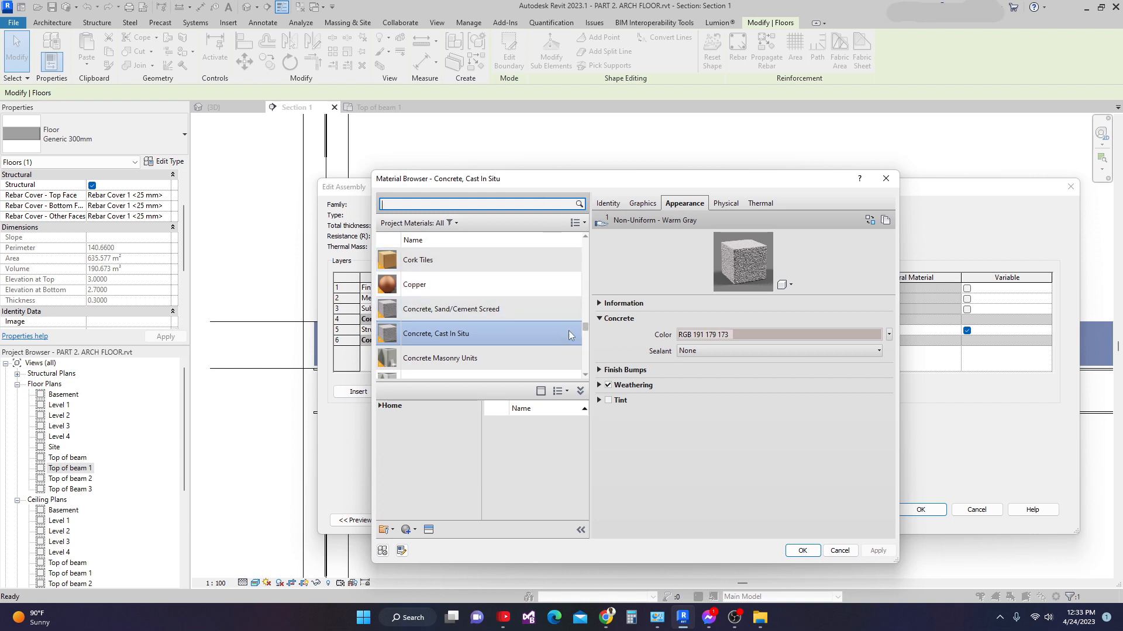
pyautogui.moveTo(585, 327); pyautogui.dragTo(436, 194)
pyautogui.click(434, 202)
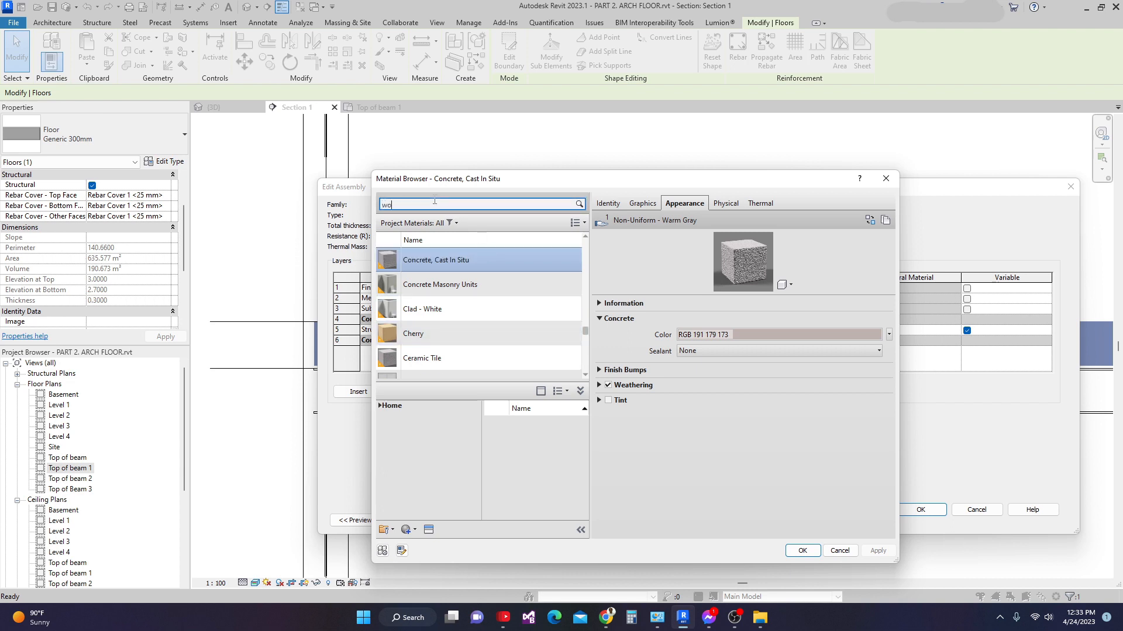
pyautogui.press('BackSpace')
pyautogui.press('BackSpace')
pyautogui.press('BackSpace')
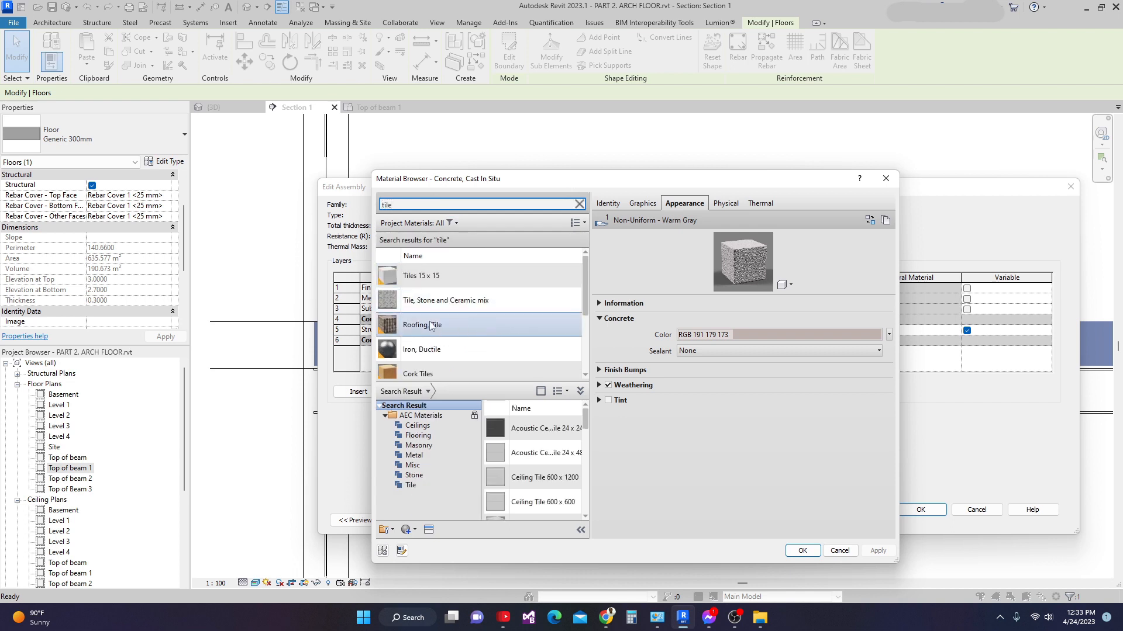
pyautogui.click(416, 304)
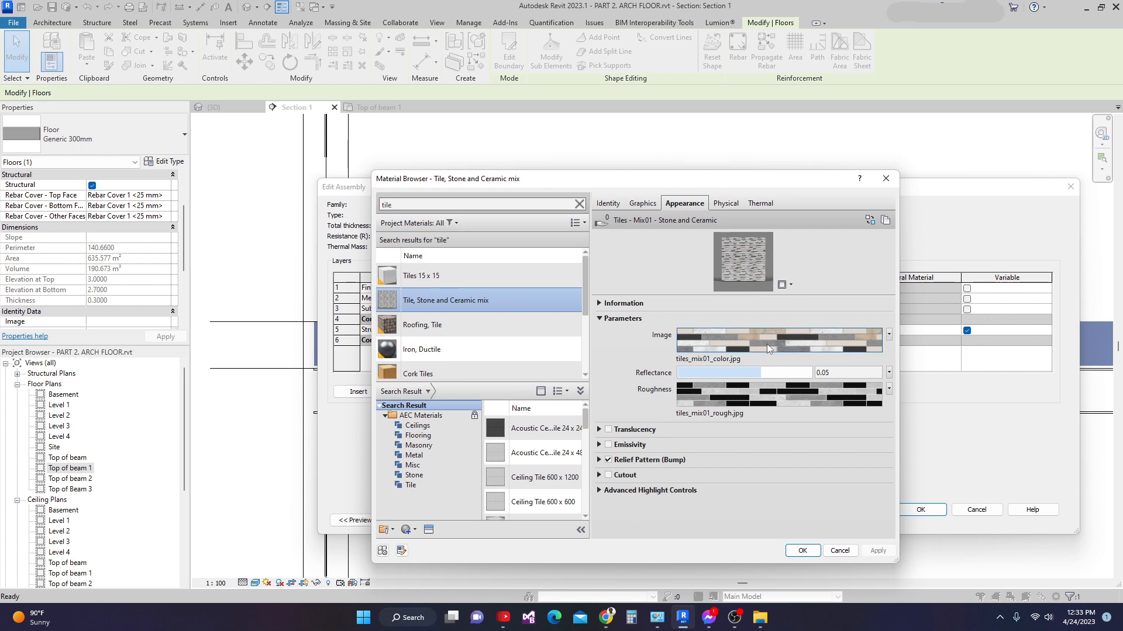
pyautogui.click(803, 551)
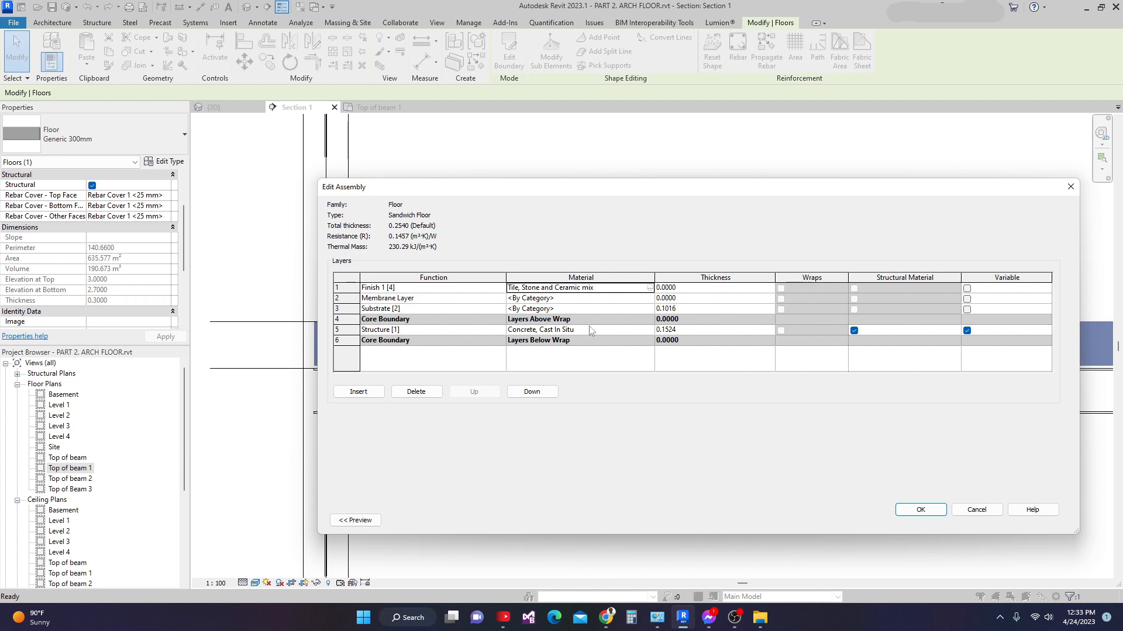
# - Set the Finish 1 [4] layer's thickness to 2 in
pyautogui.click(689, 289)
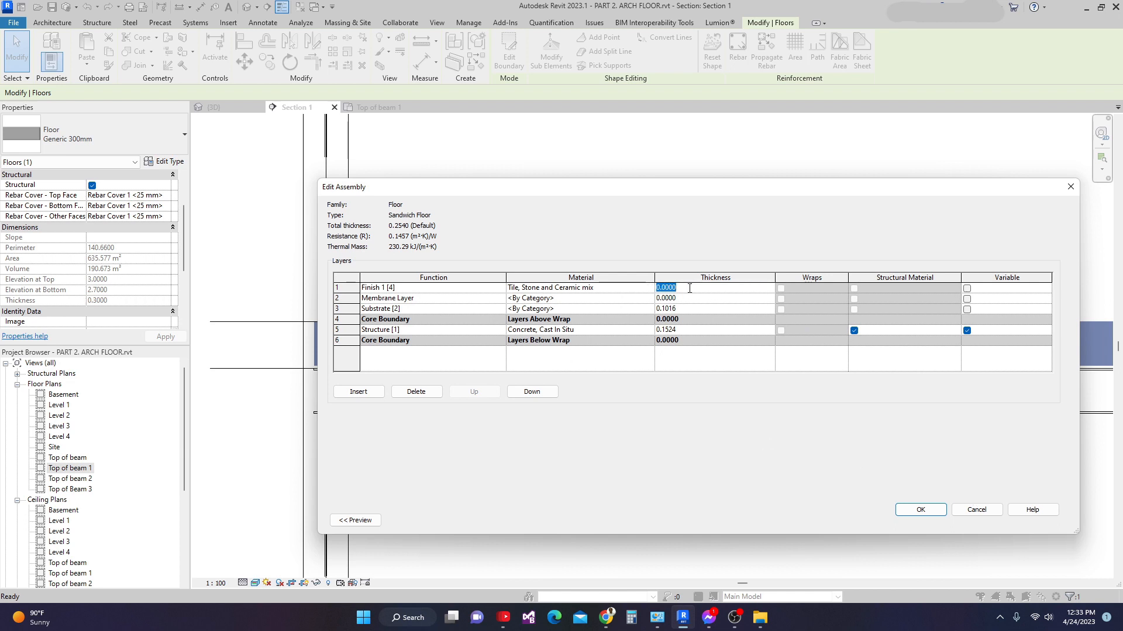
pyautogui.write('2in')
pyautogui.press('Tab')
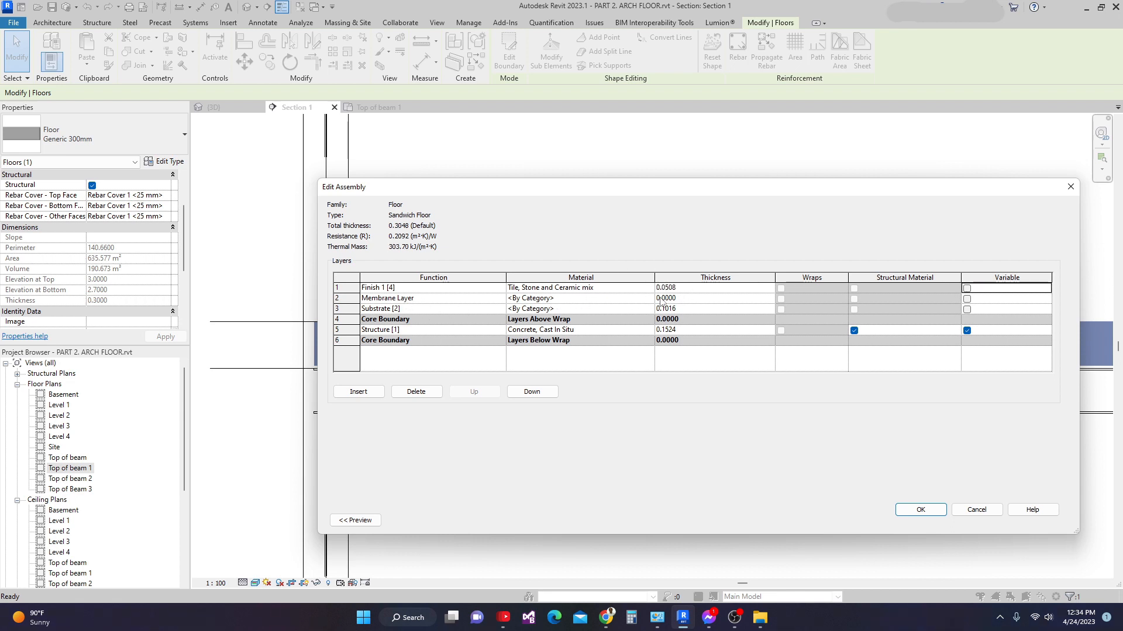
# - Search the materials for insulation and assign EIFS, Exterior Insulation to the Substrate [2] layer
pyautogui.click(596, 309)
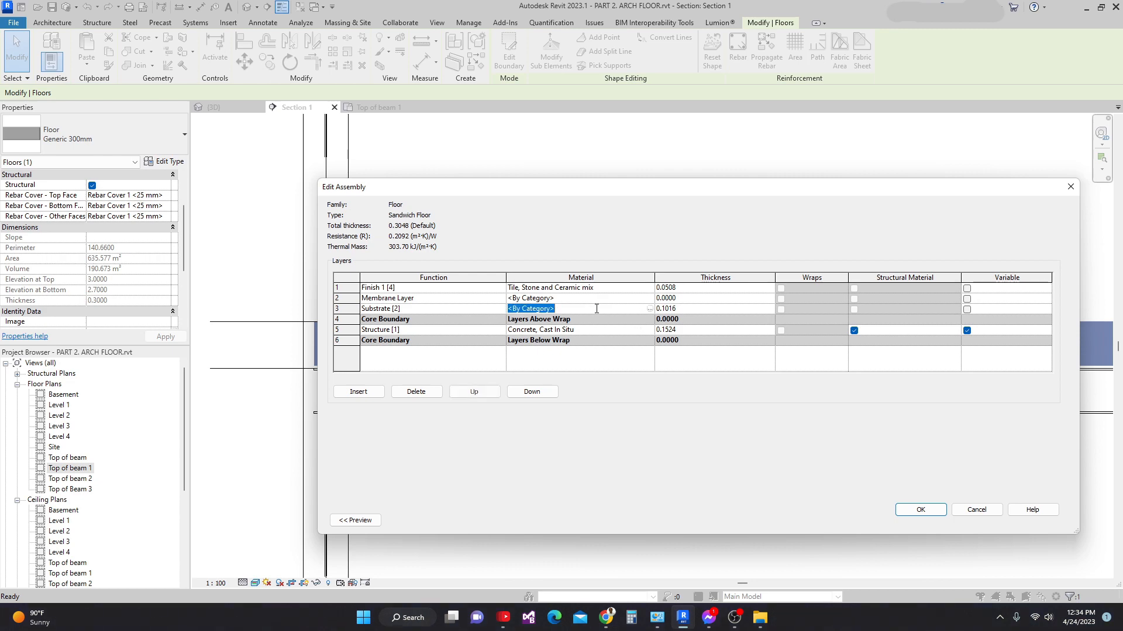
pyautogui.click(649, 310)
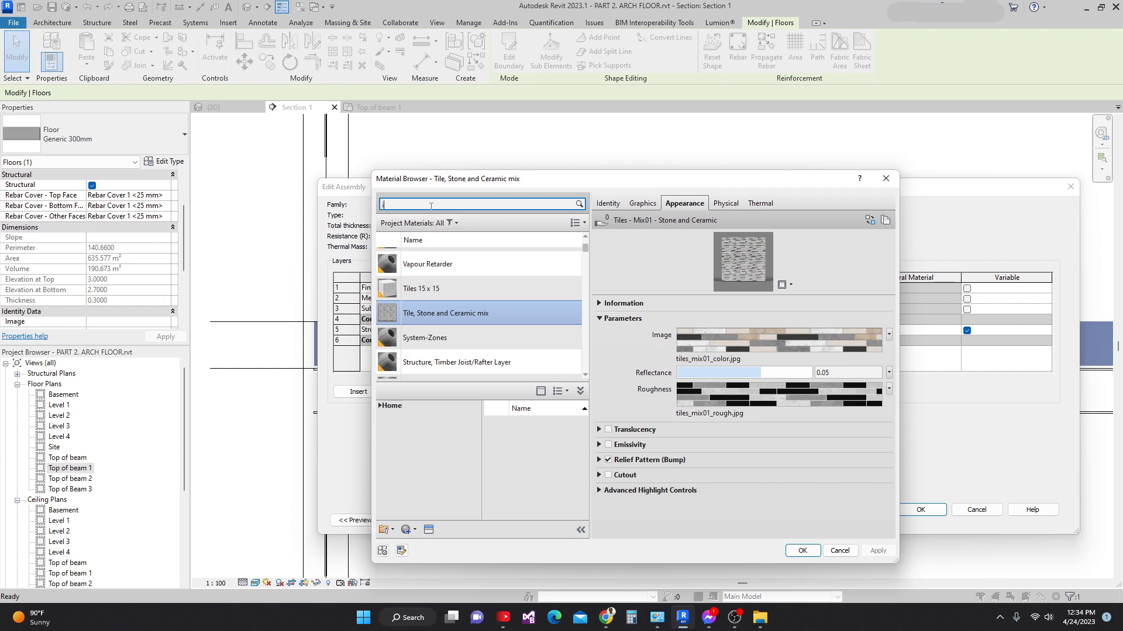
pyautogui.write('ins')
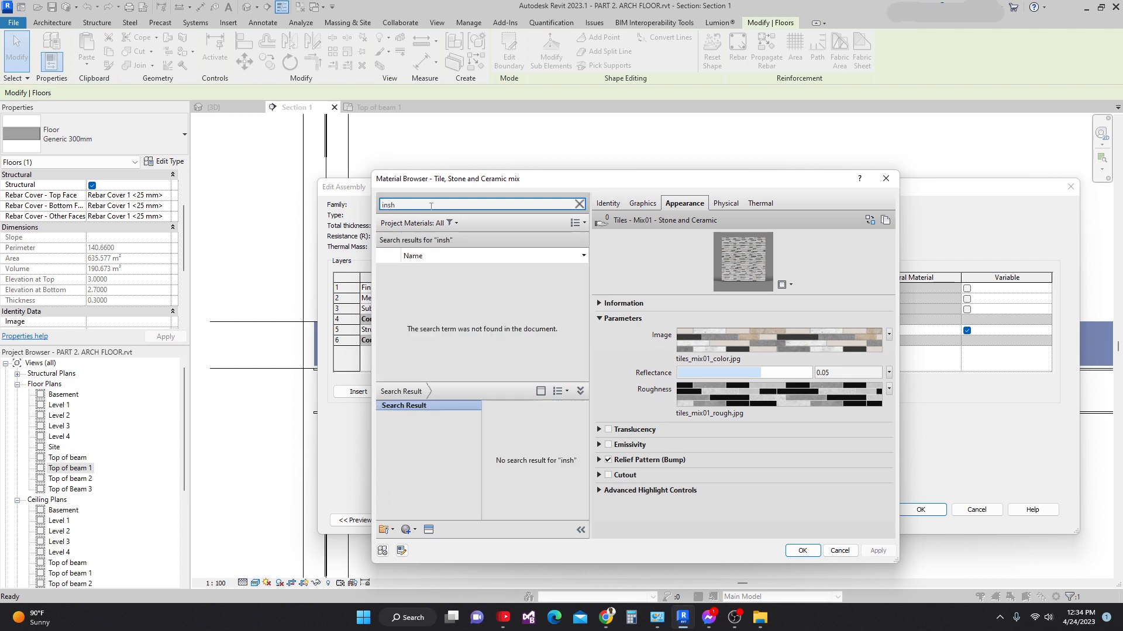
pyautogui.write('u')
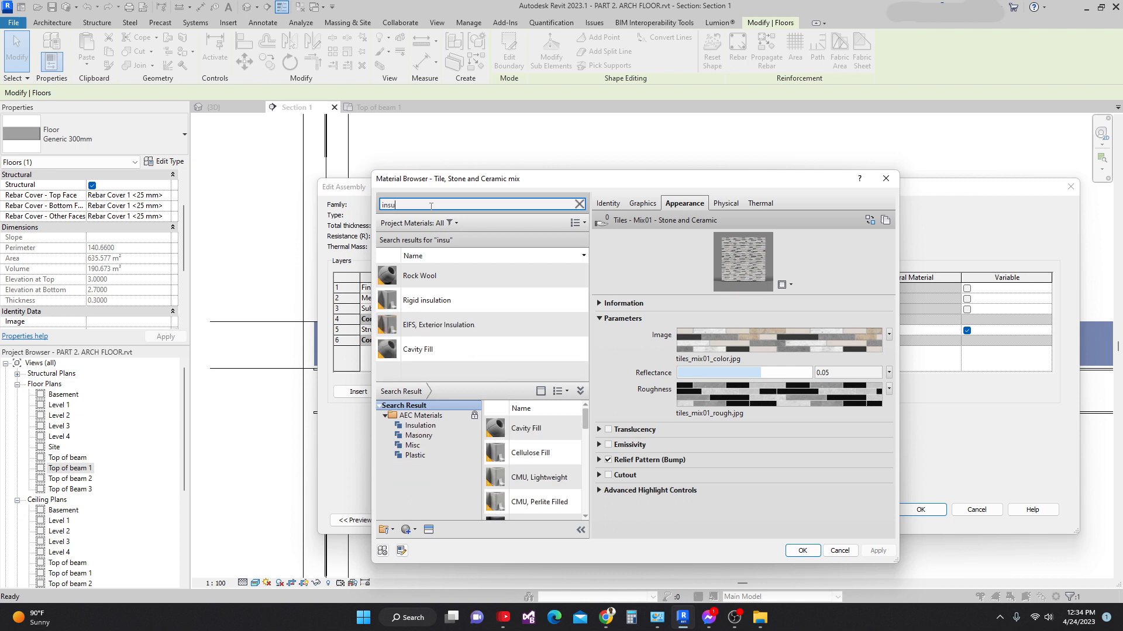
pyautogui.click(482, 322)
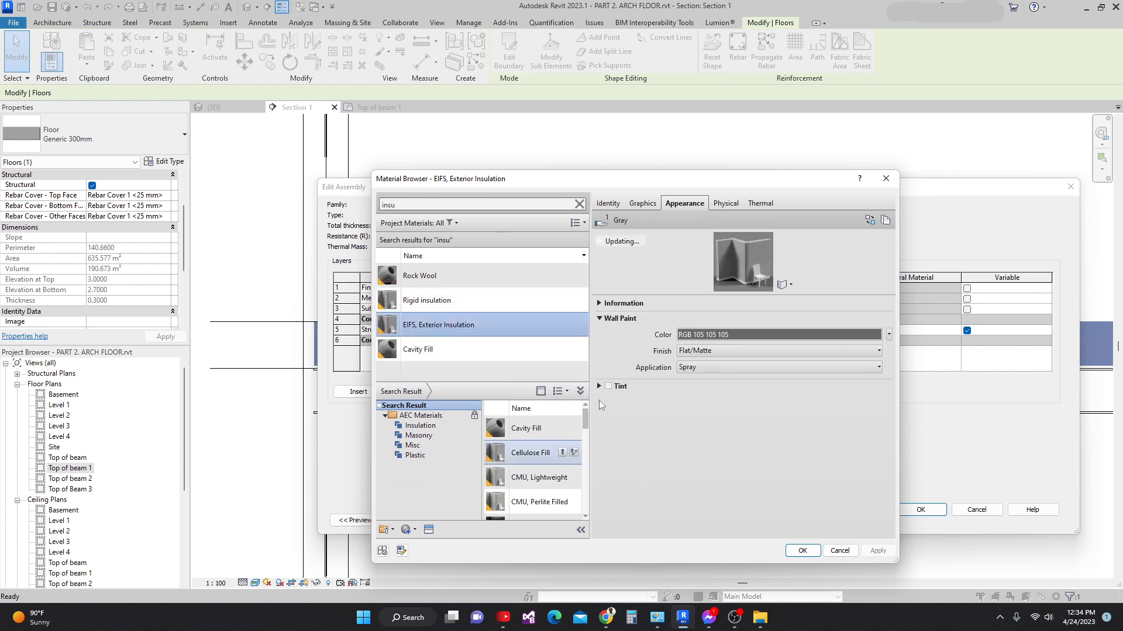
pyautogui.click(802, 550)
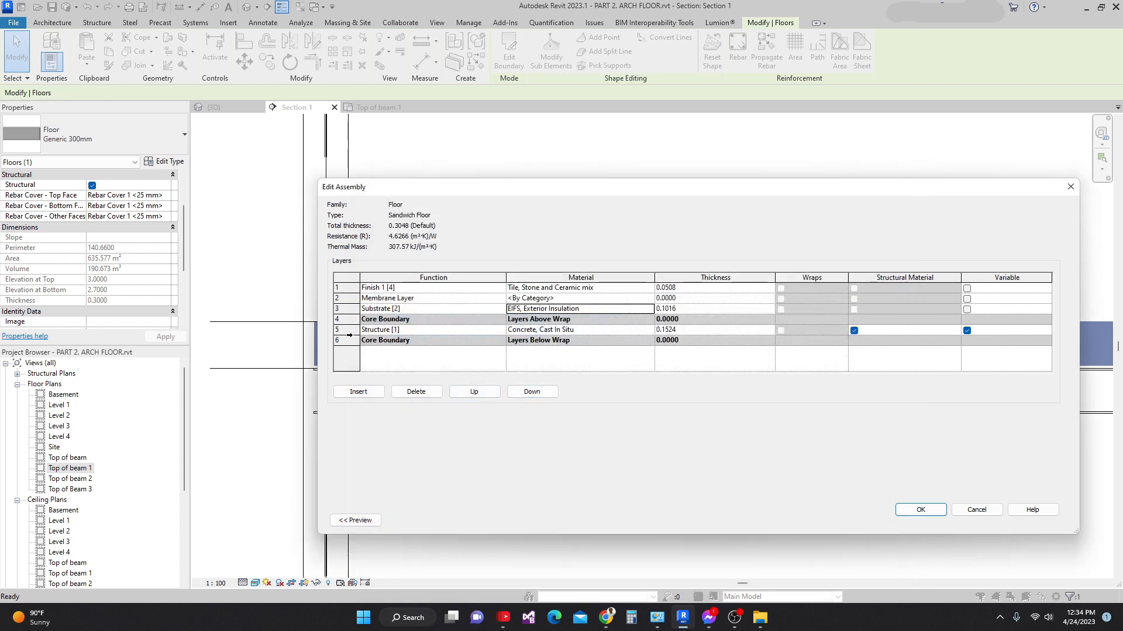
# - Insert a layer below the lower Core Boundary as the bottommost layer and set its function to Thermal/Air Layer [3]
pyautogui.click(345, 340)
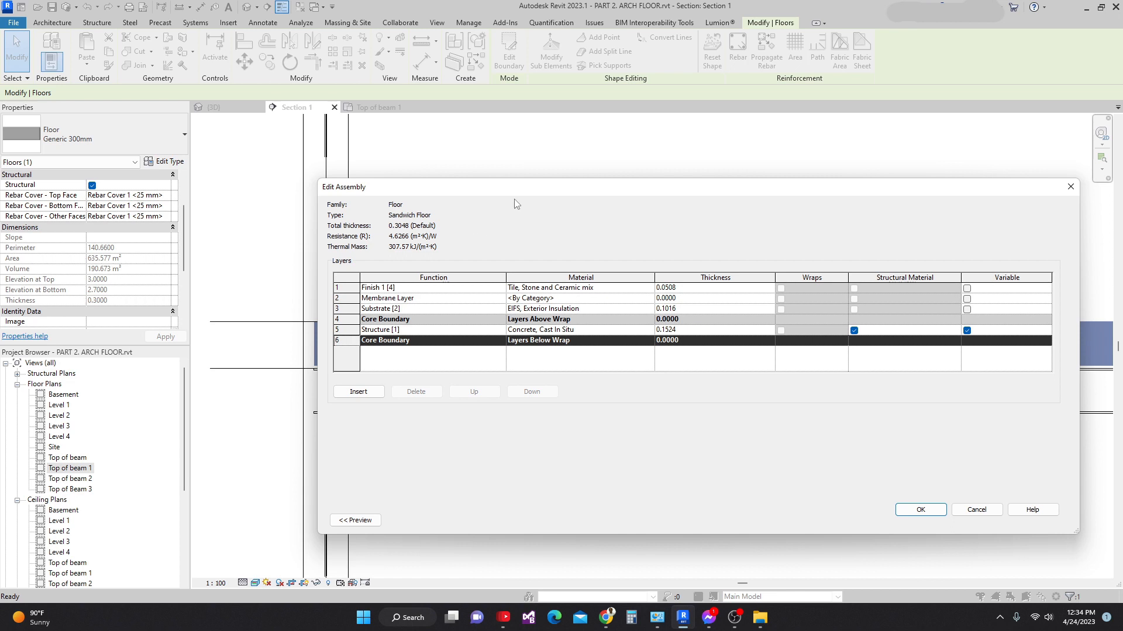
pyautogui.moveTo(521, 181); pyautogui.dragTo(493, 88)
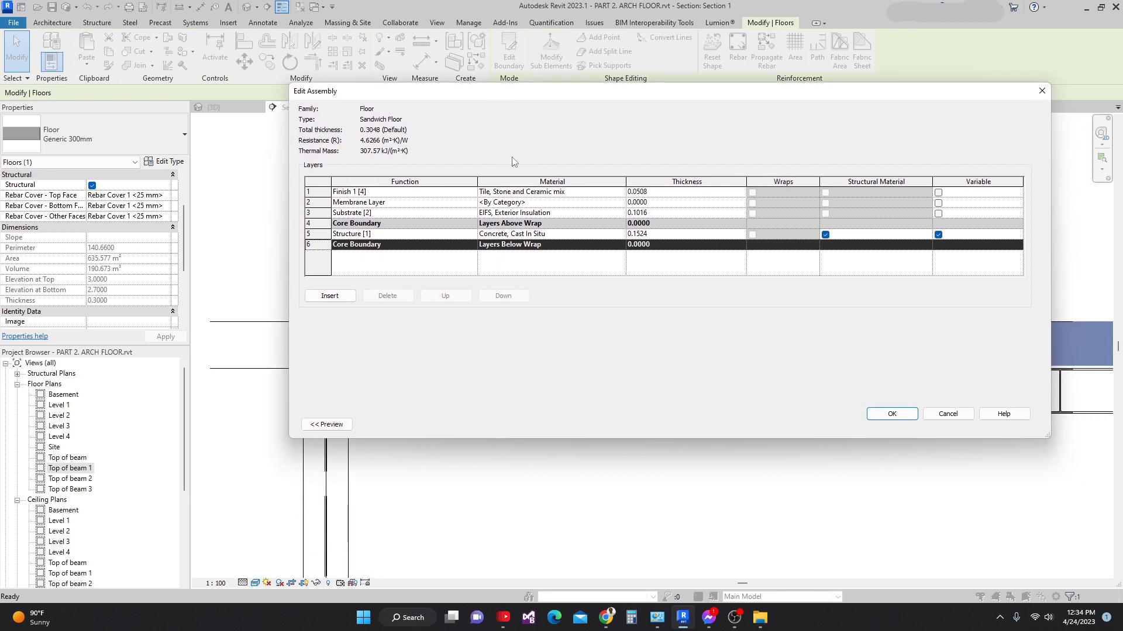
pyautogui.moveTo(540, 96); pyautogui.dragTo(531, 99)
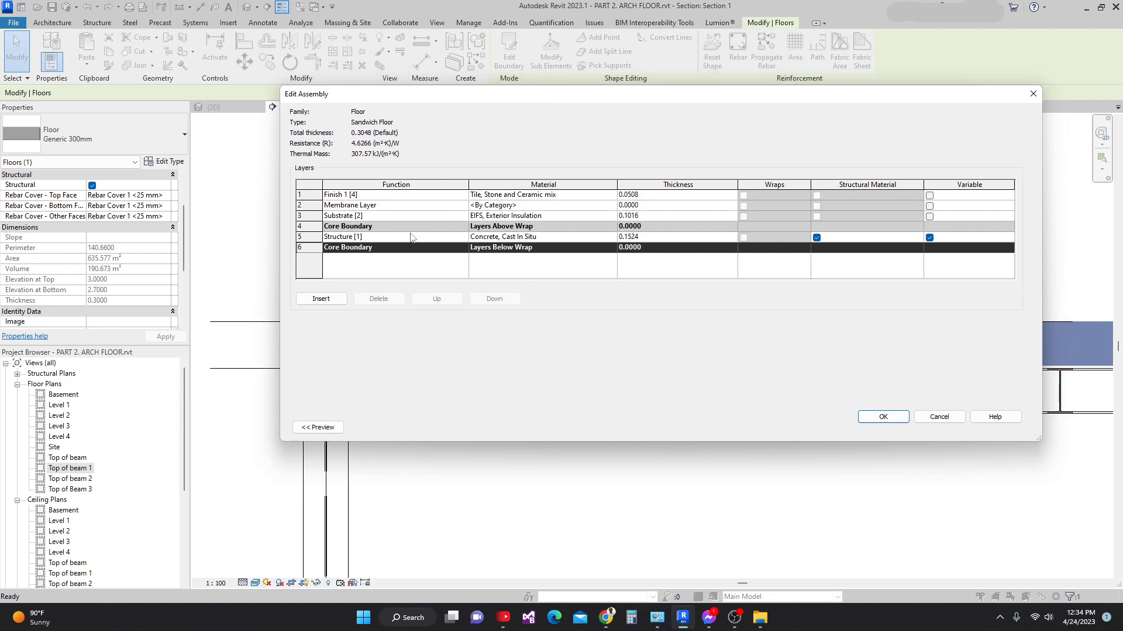
pyautogui.click(323, 303)
pyautogui.click(494, 299)
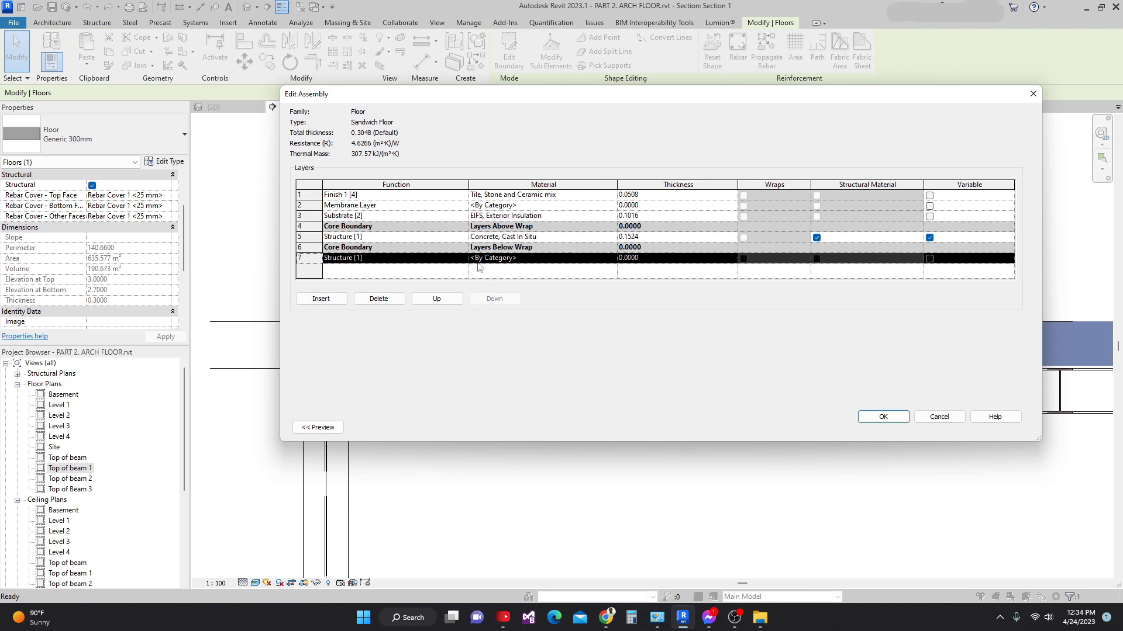
pyautogui.click(464, 261)
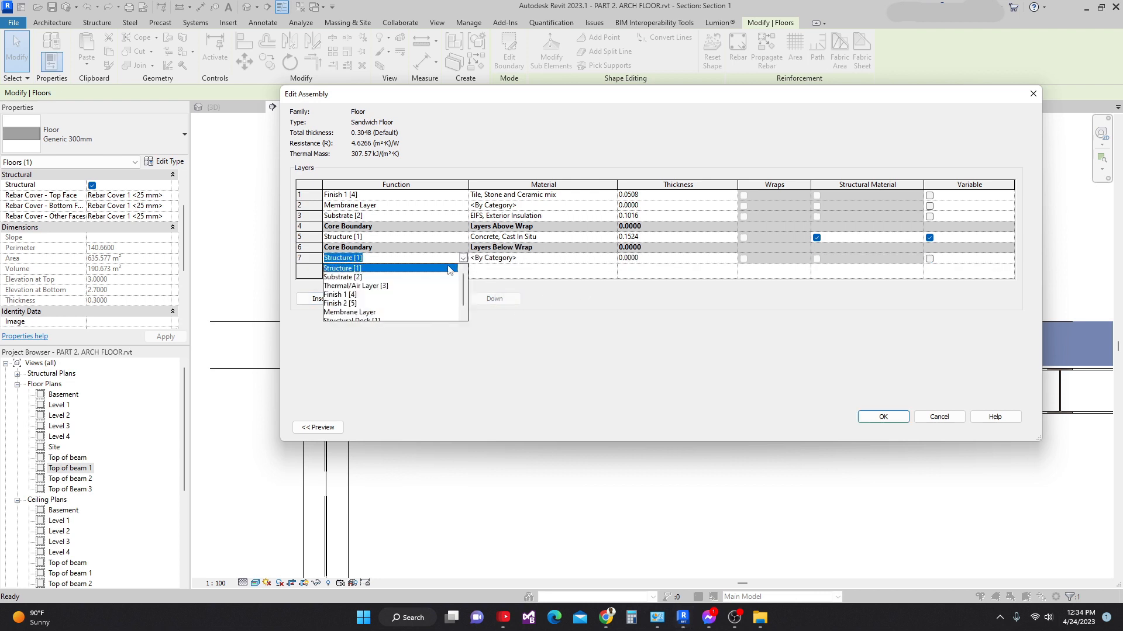
pyautogui.click(358, 286)
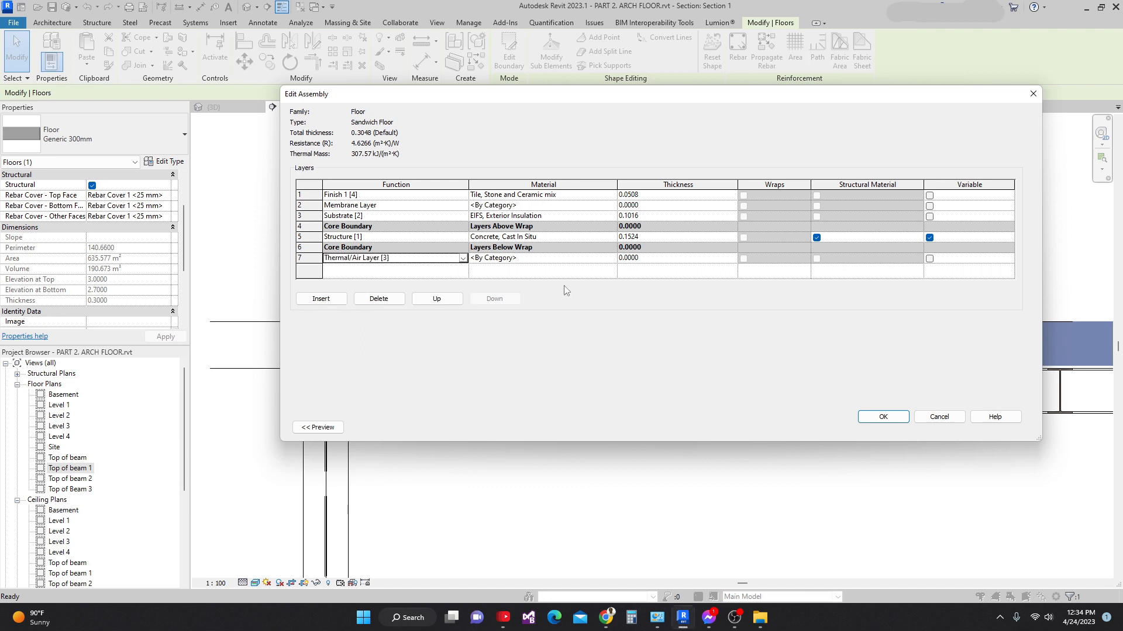
# - Set the Thermal/Air Layer [3] thickness to 0.4 m
pyautogui.click(646, 260)
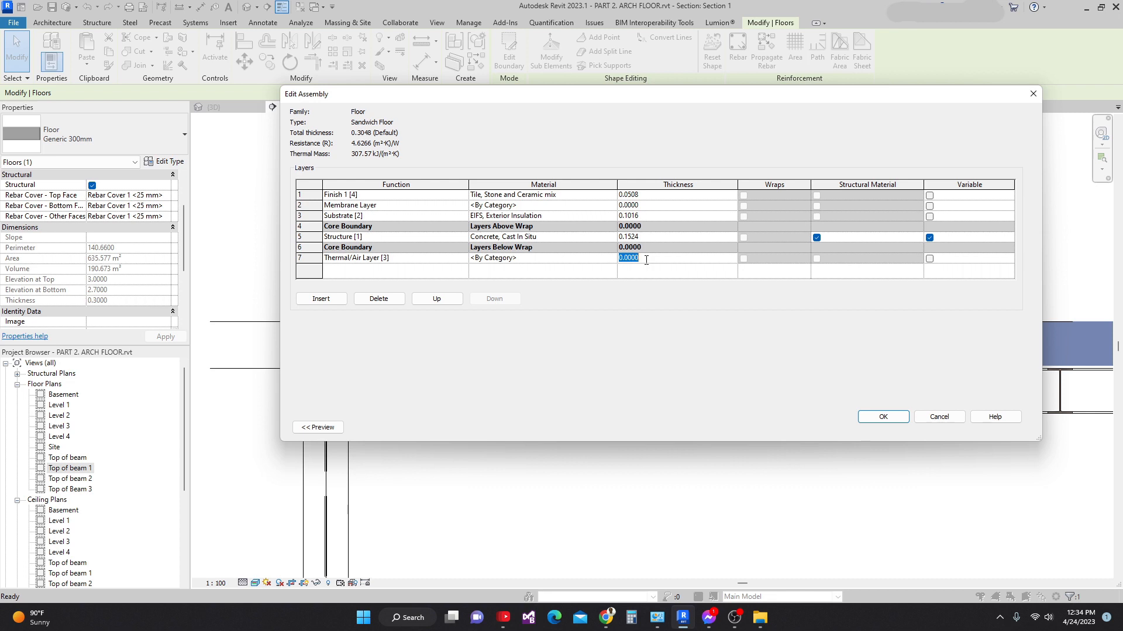
pyautogui.write('.4')
pyautogui.press('Tab')
pyautogui.moveTo(611, 99); pyautogui.dragTo(580, 105)
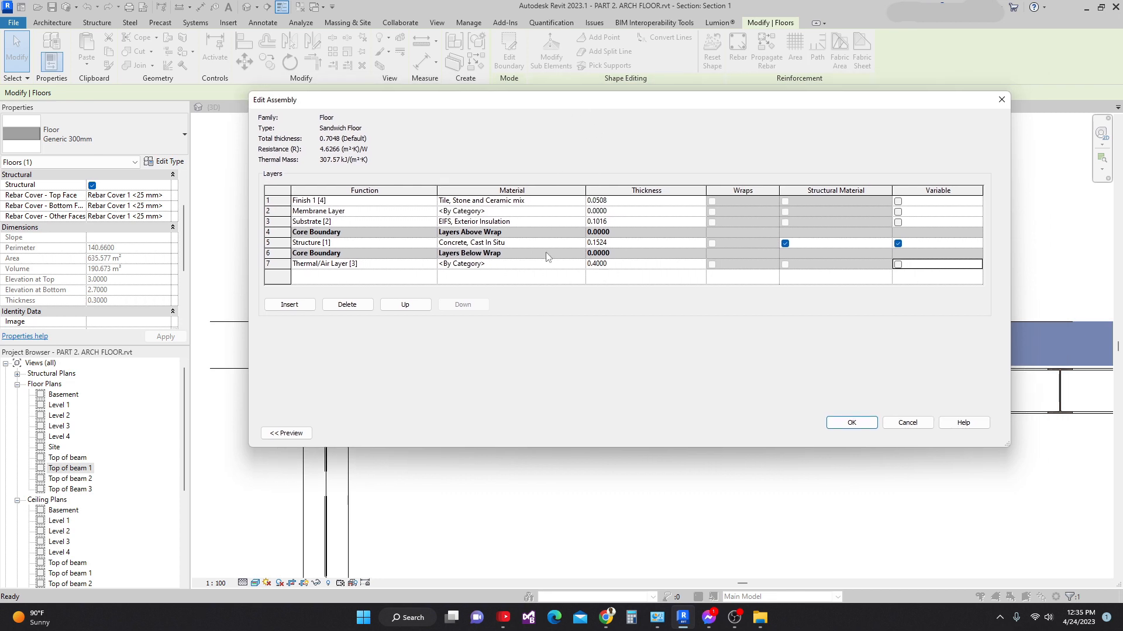
pyautogui.moveTo(557, 104); pyautogui.dragTo(559, 96)
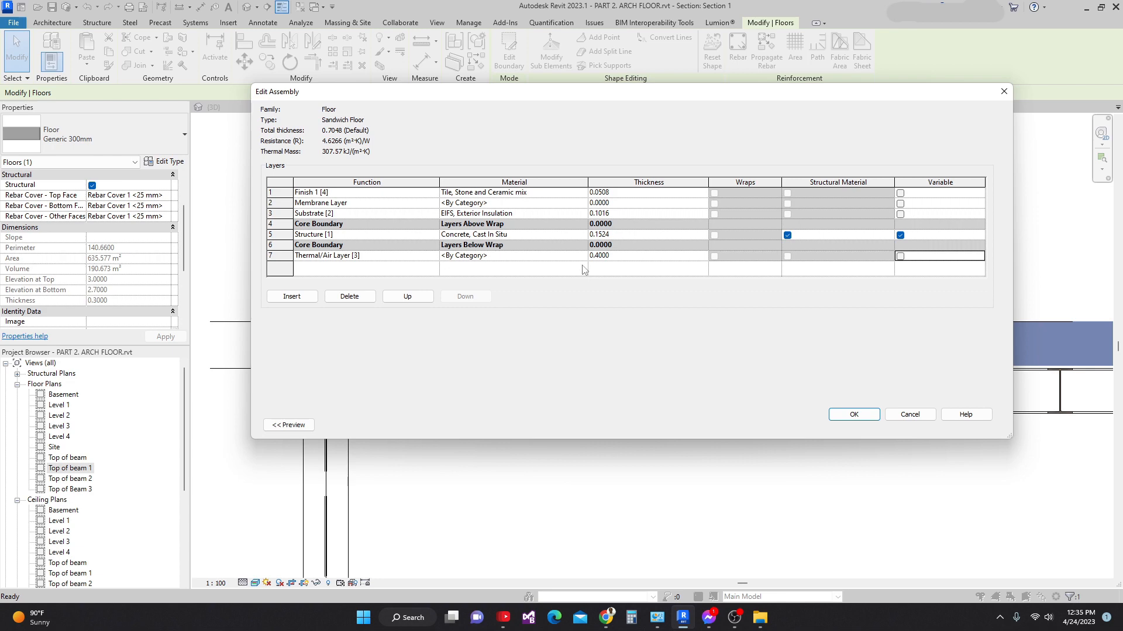
# - Search the materials for air and assign Air to the Thermal/Air Layer [3]
pyautogui.click(507, 256)
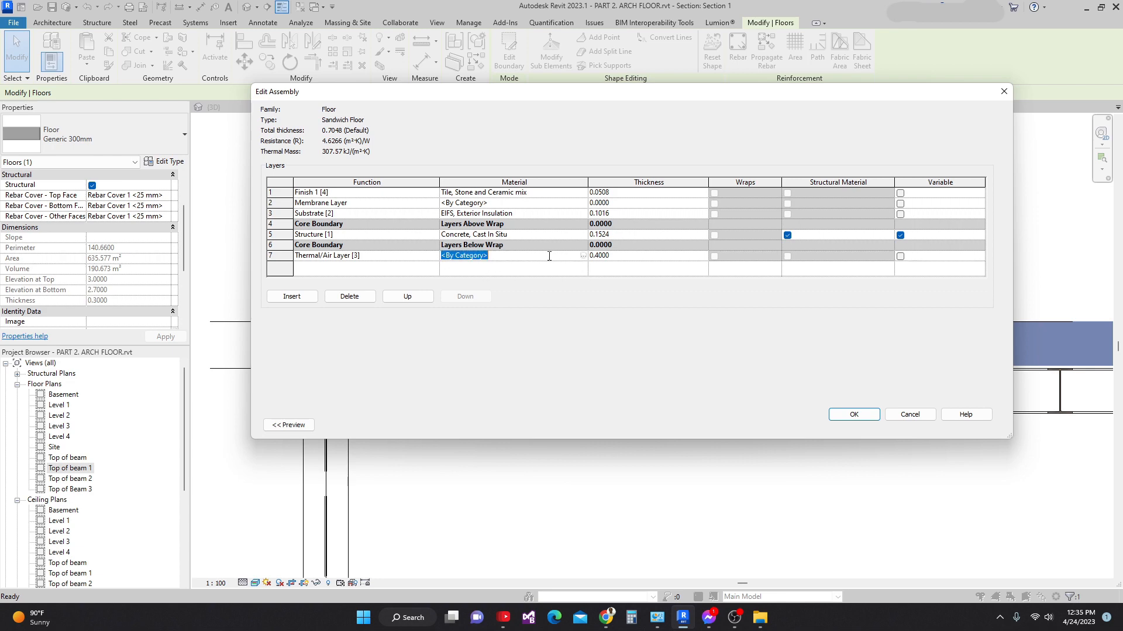
pyautogui.click(582, 256)
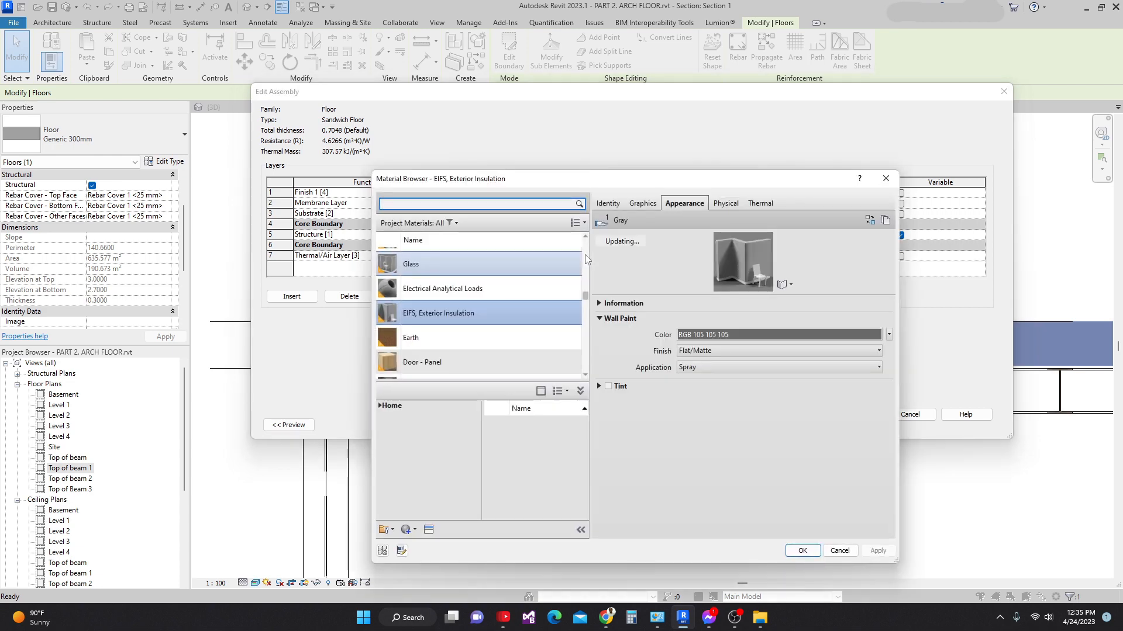
pyautogui.scroll(1, 420, 275)
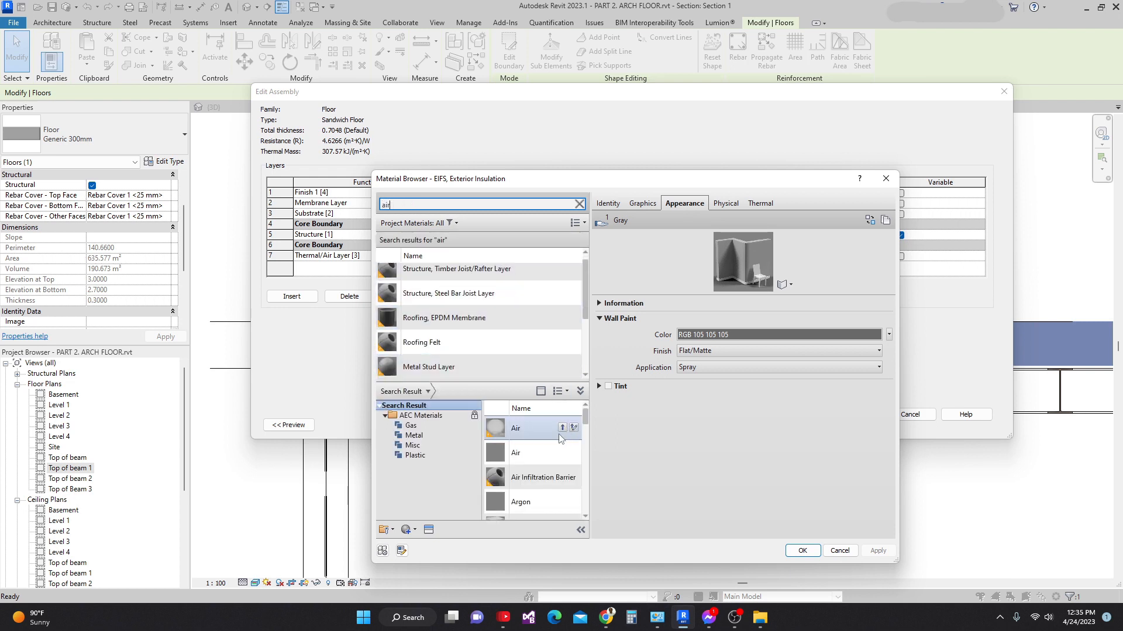
pyautogui.moveTo(587, 285); pyautogui.dragTo(590, 341)
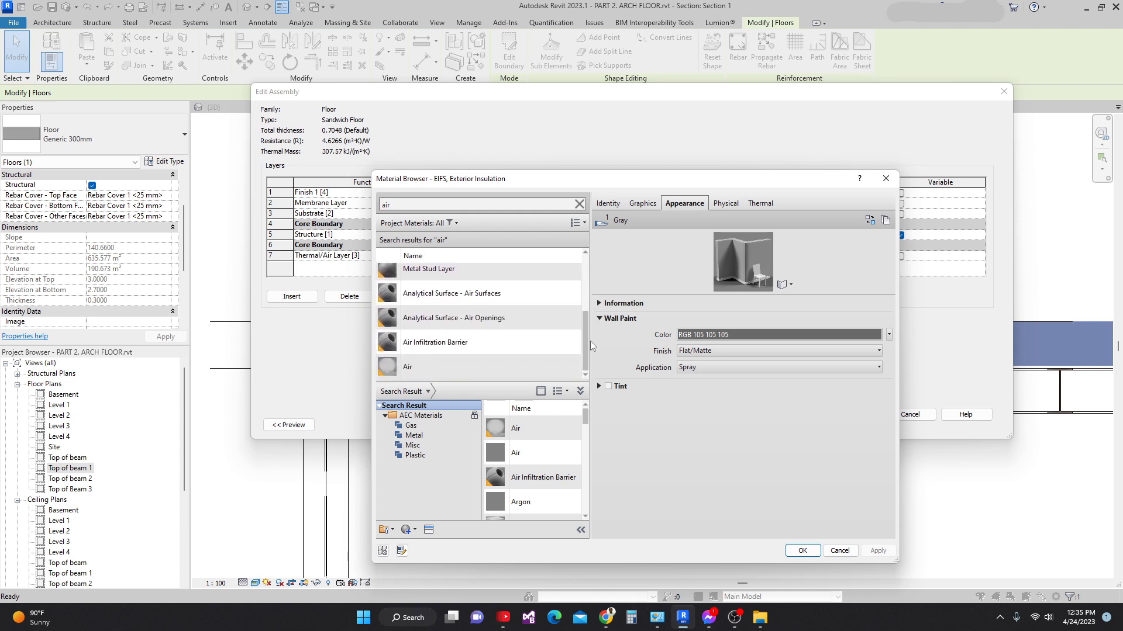
pyautogui.click(445, 370)
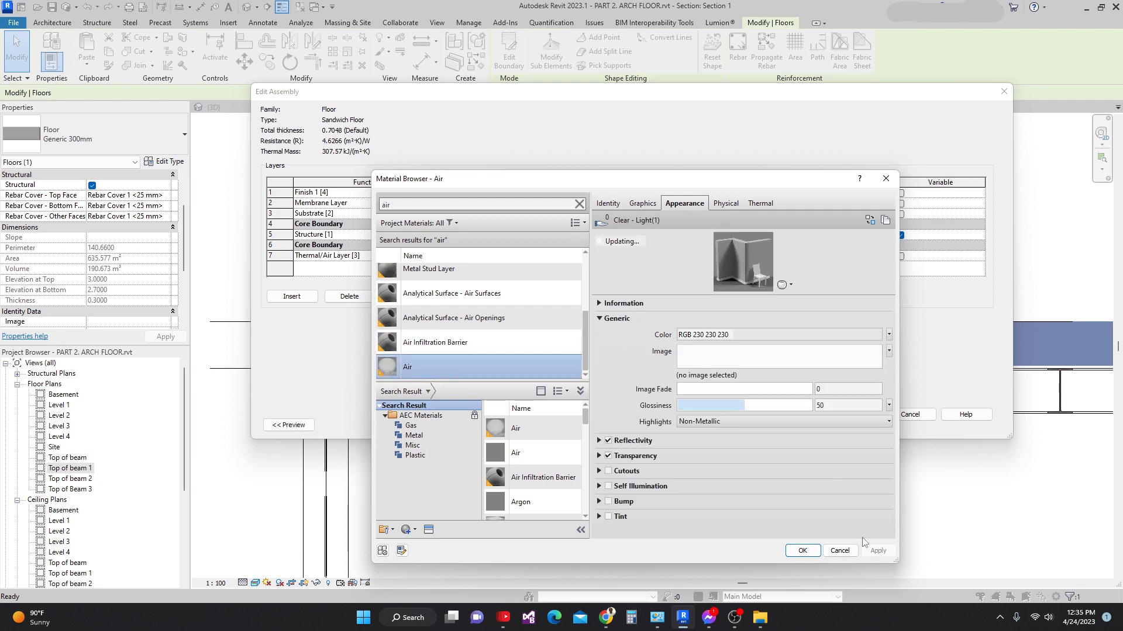
pyautogui.click(801, 551)
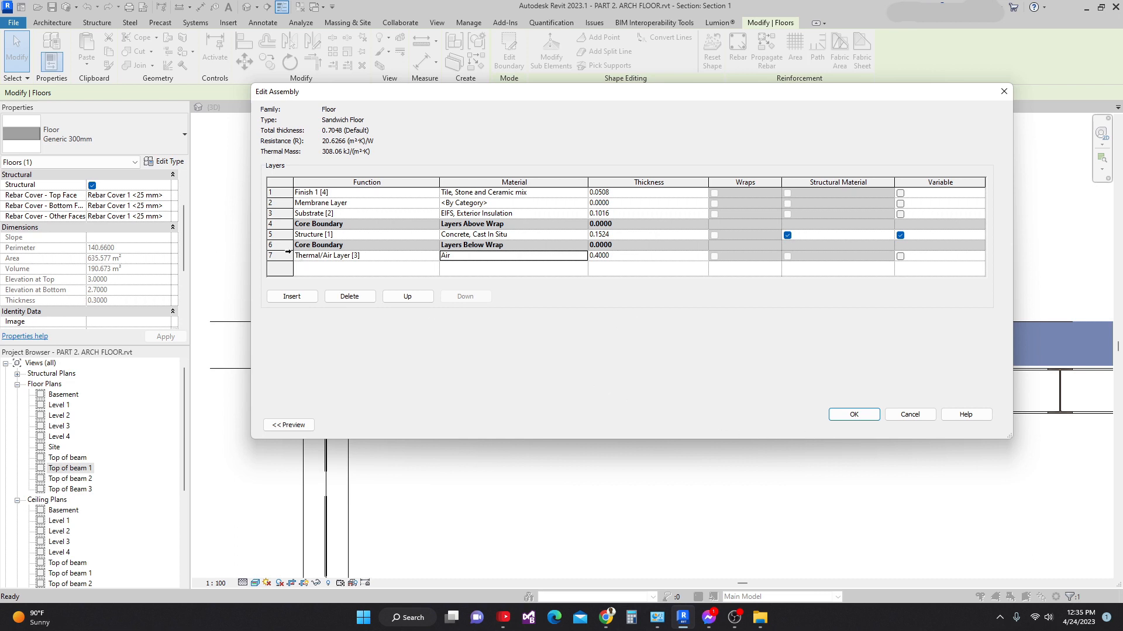
# - Insert another layer beneath the Thermal/Air Layer and set its function to Finish 2 [5]
pyautogui.click(281, 256)
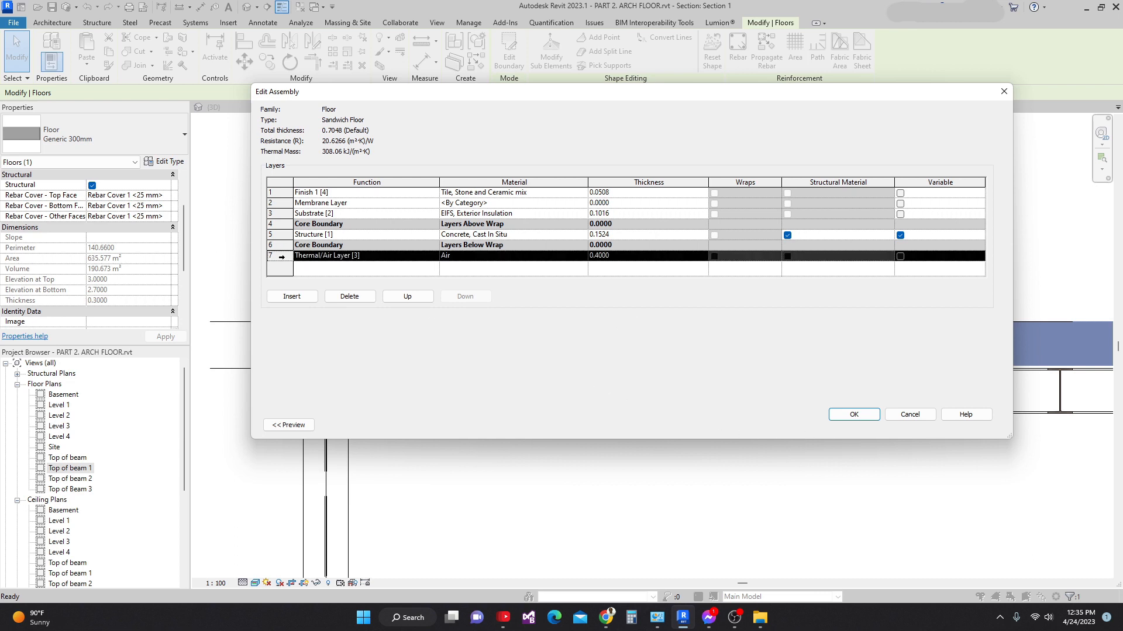
pyautogui.click(292, 298)
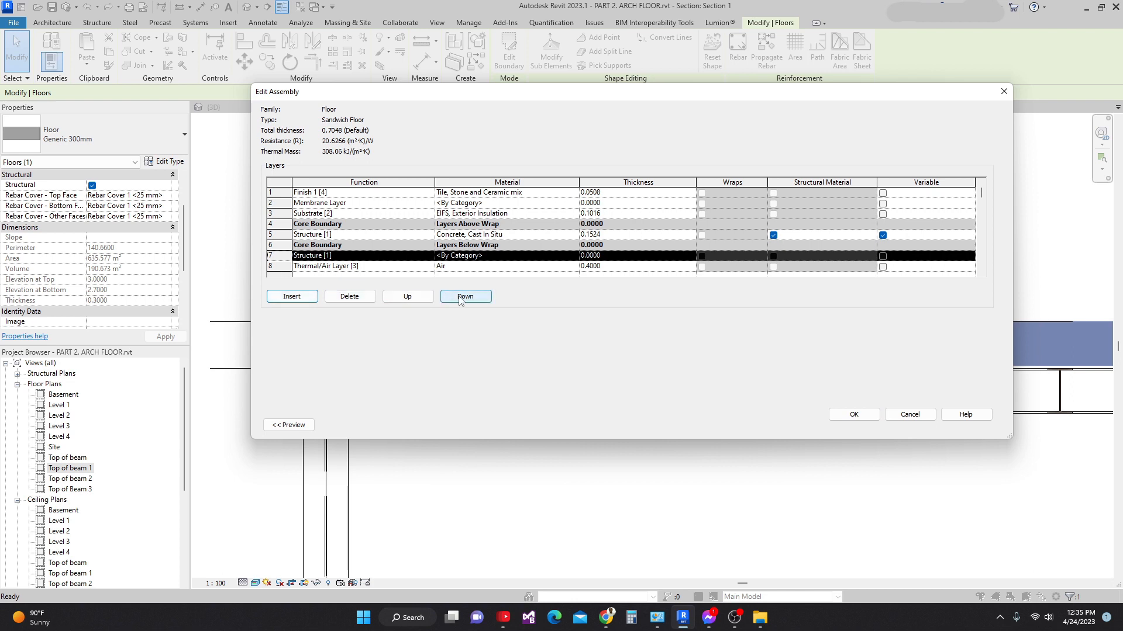
pyautogui.click(466, 297)
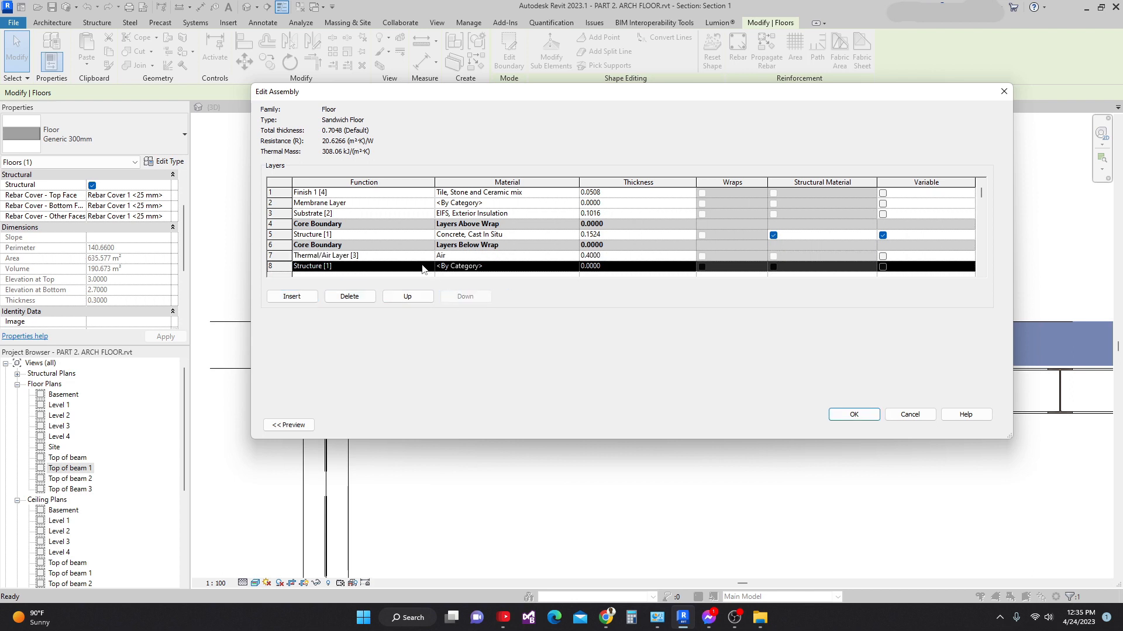
pyautogui.click(424, 268)
pyautogui.click(428, 266)
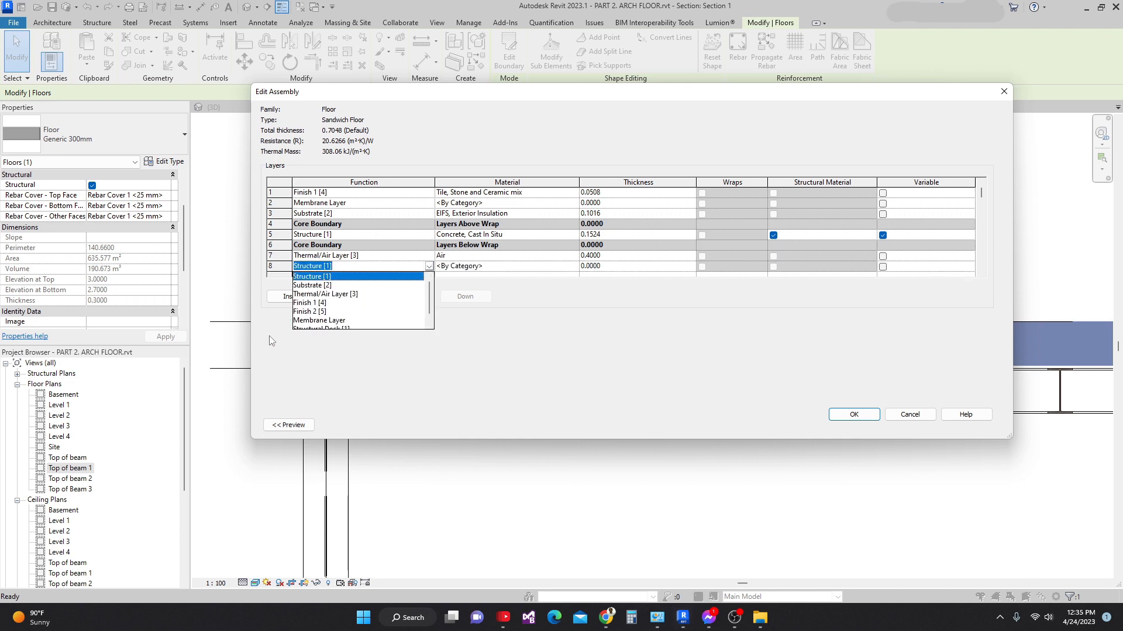
pyautogui.click(318, 312)
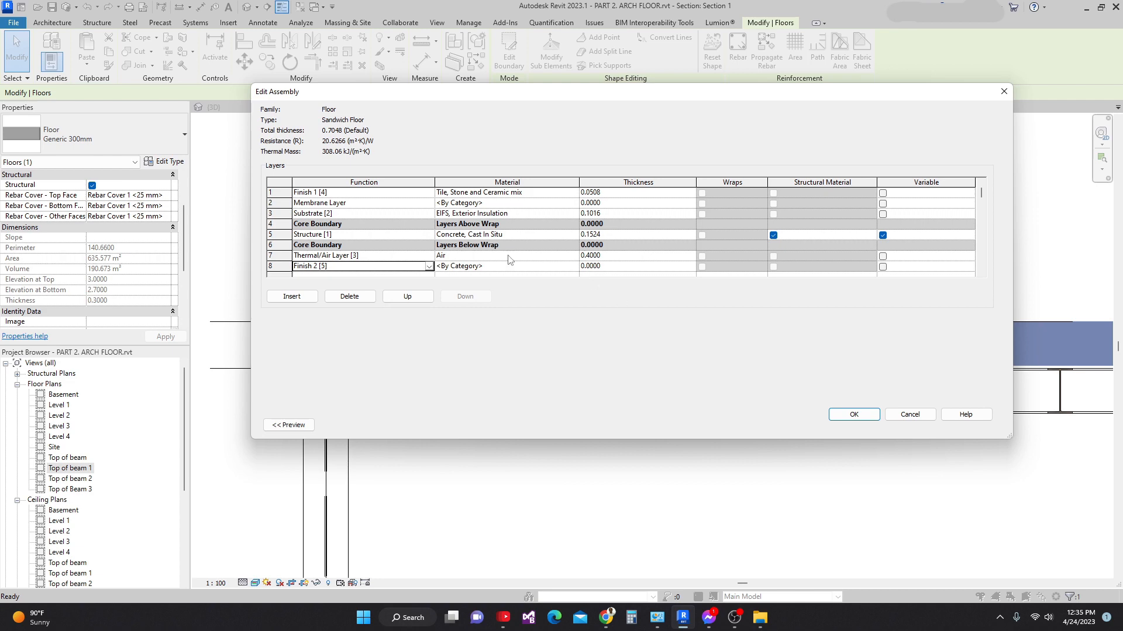
# - Search the materials for gypsum and assign Gypsum Wall Board to the Finish 2 [5] layer
pyautogui.click(575, 267)
pyautogui.click(575, 266)
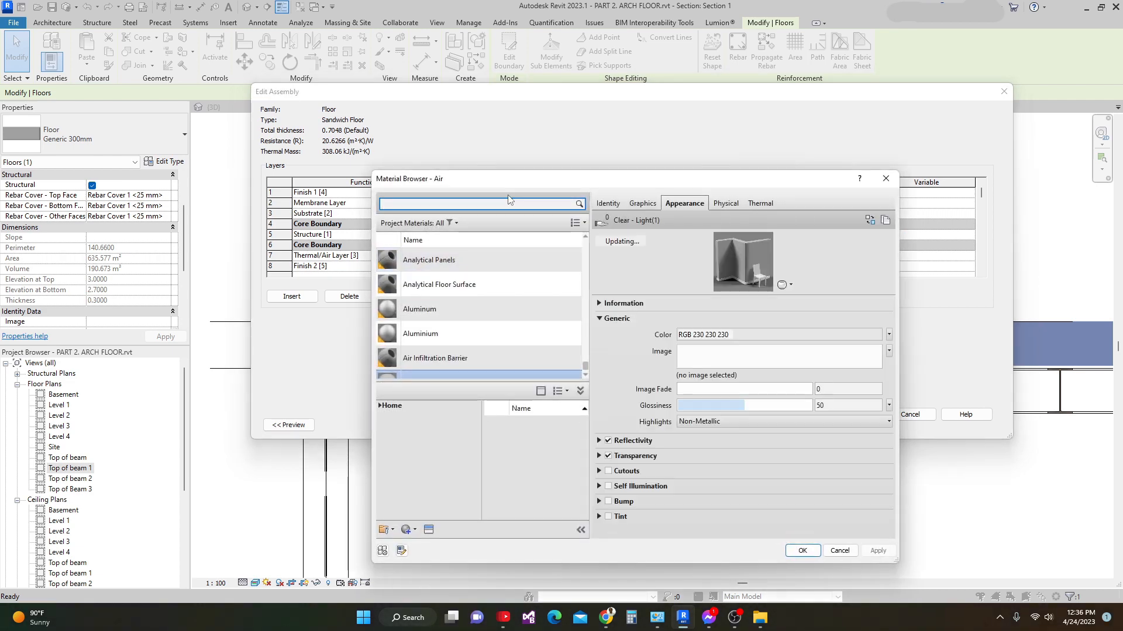
pyautogui.moveTo(510, 184); pyautogui.dragTo(529, 151)
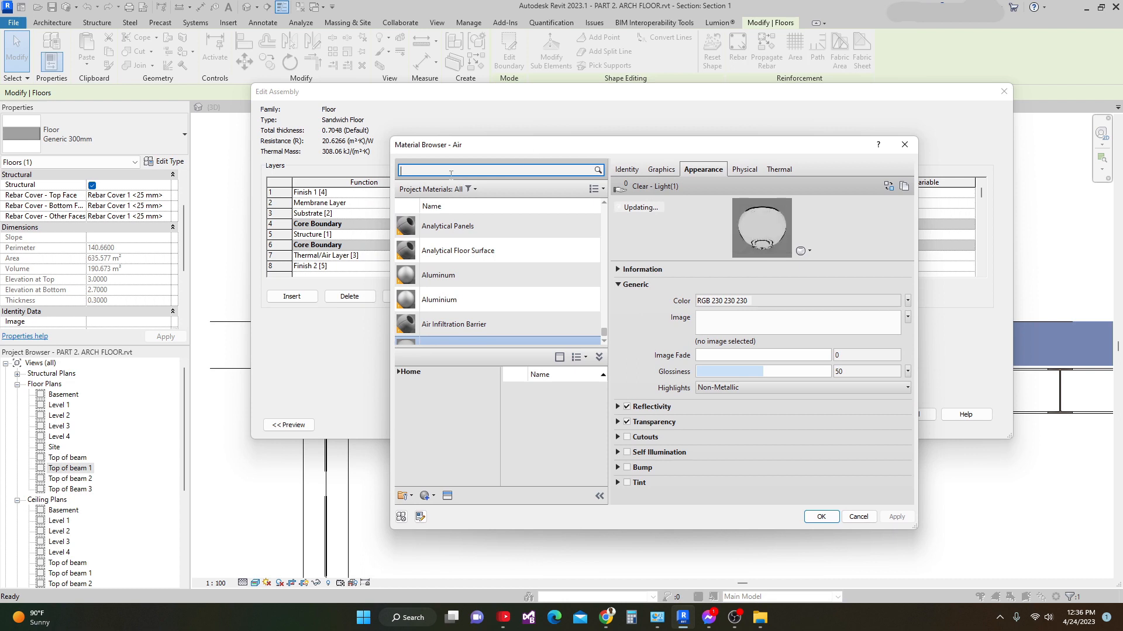
pyautogui.click(450, 174)
pyautogui.write('gypsum')
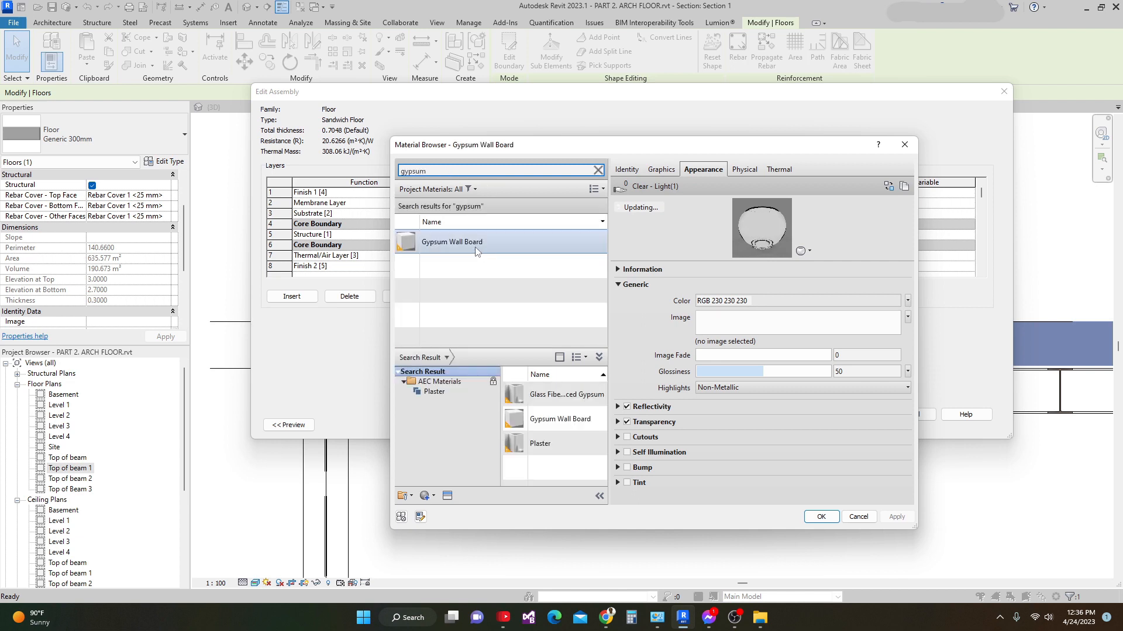
pyautogui.click(477, 250)
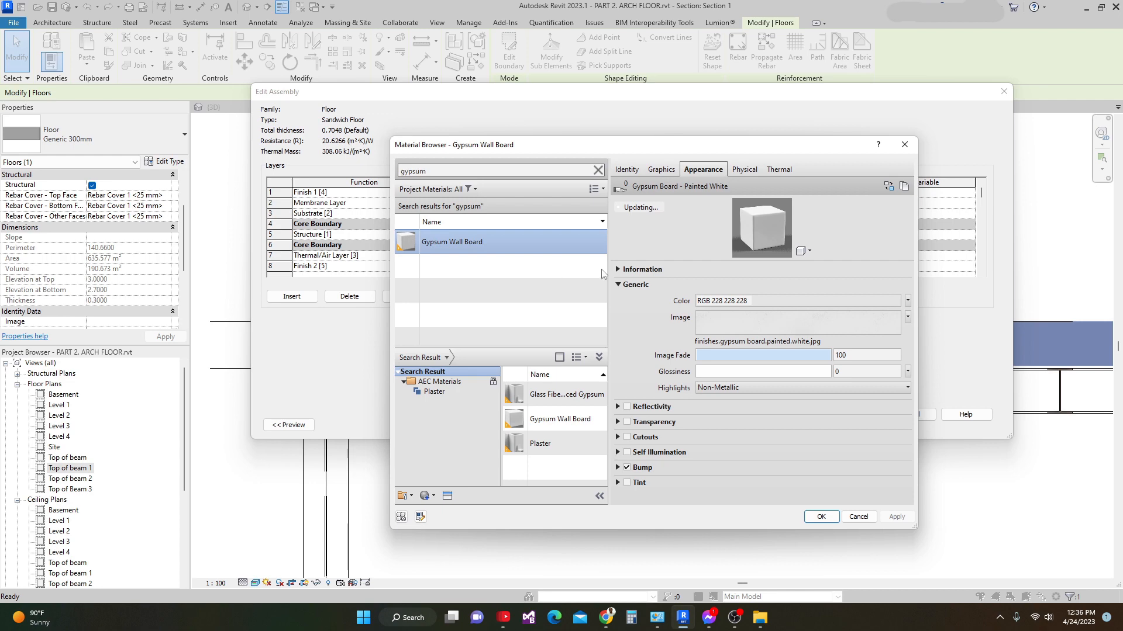
pyautogui.click(821, 517)
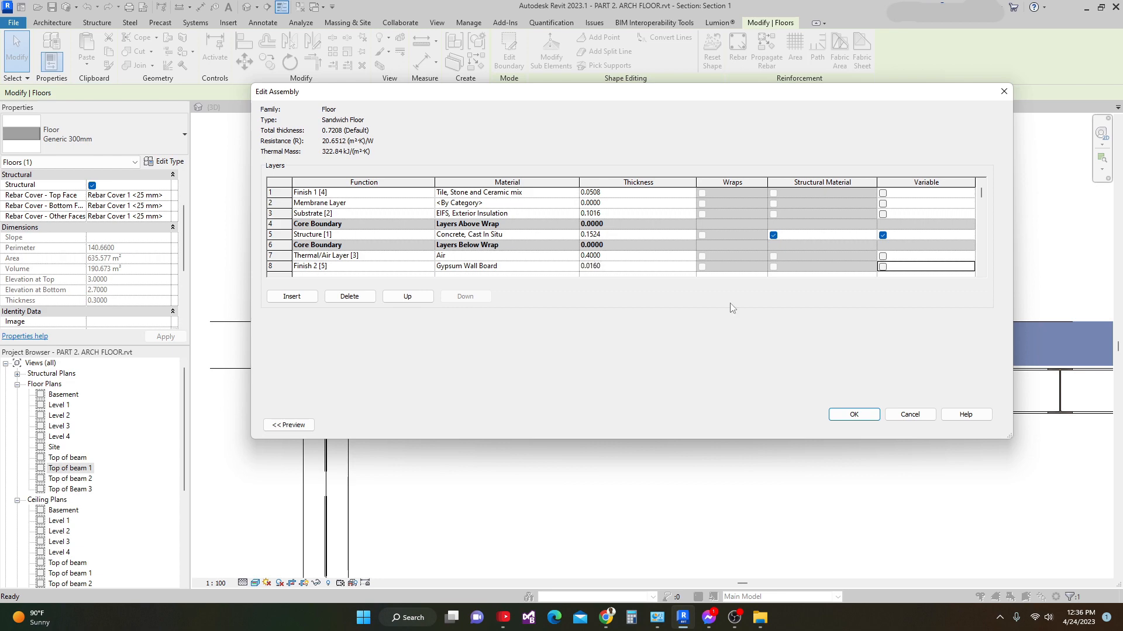
# - Finish the layer assembly with a Finish 2 [5] thickness of 0.016 m and apply the Sandwich Floor type to the Level 2 slab
pyautogui.click(840, 418)
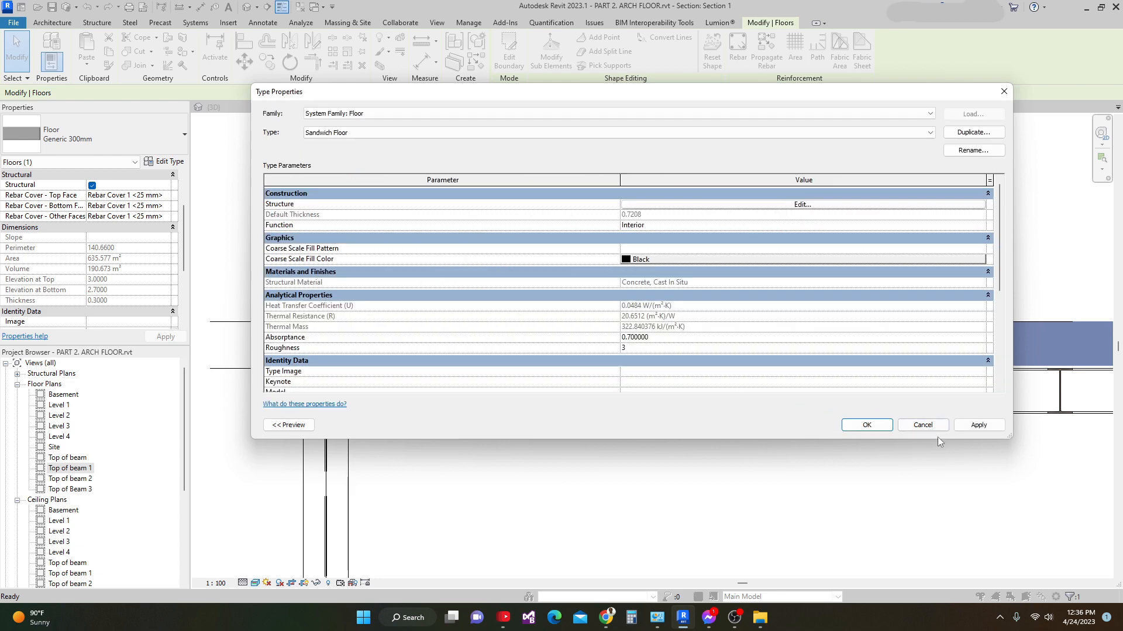
pyautogui.click(986, 430)
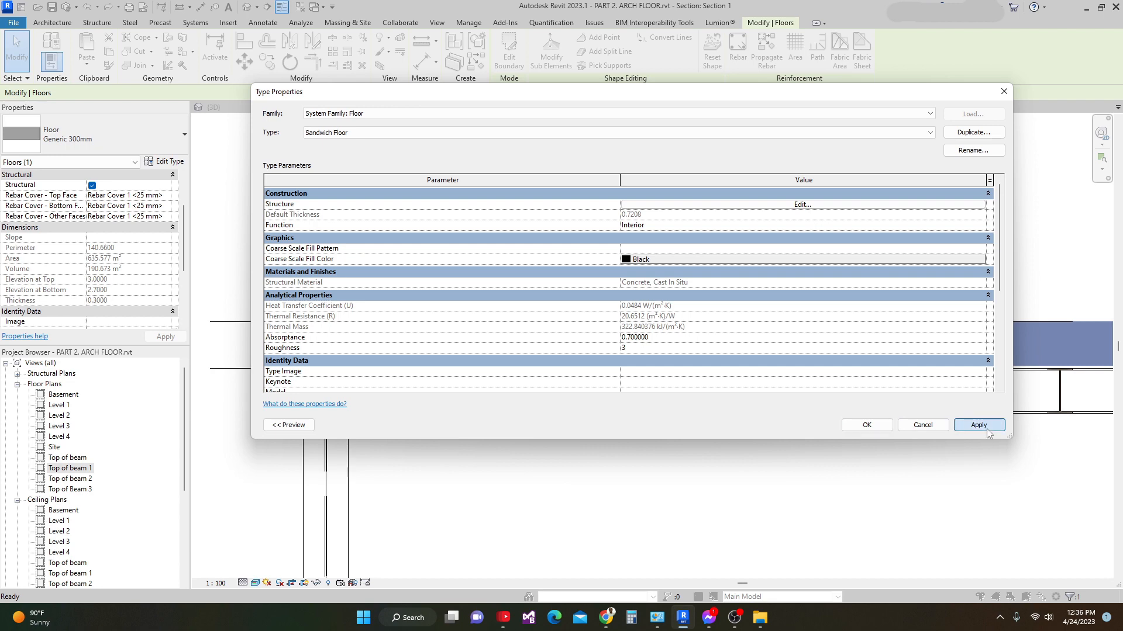
pyautogui.click(866, 425)
# - Examine how the Level 2 Sandwich Floor runs along the beams and columns across the section
pyautogui.scroll(-3, 757, 426)
pyautogui.moveTo(709, 431); pyautogui.dragTo(463, 431, button='middle')
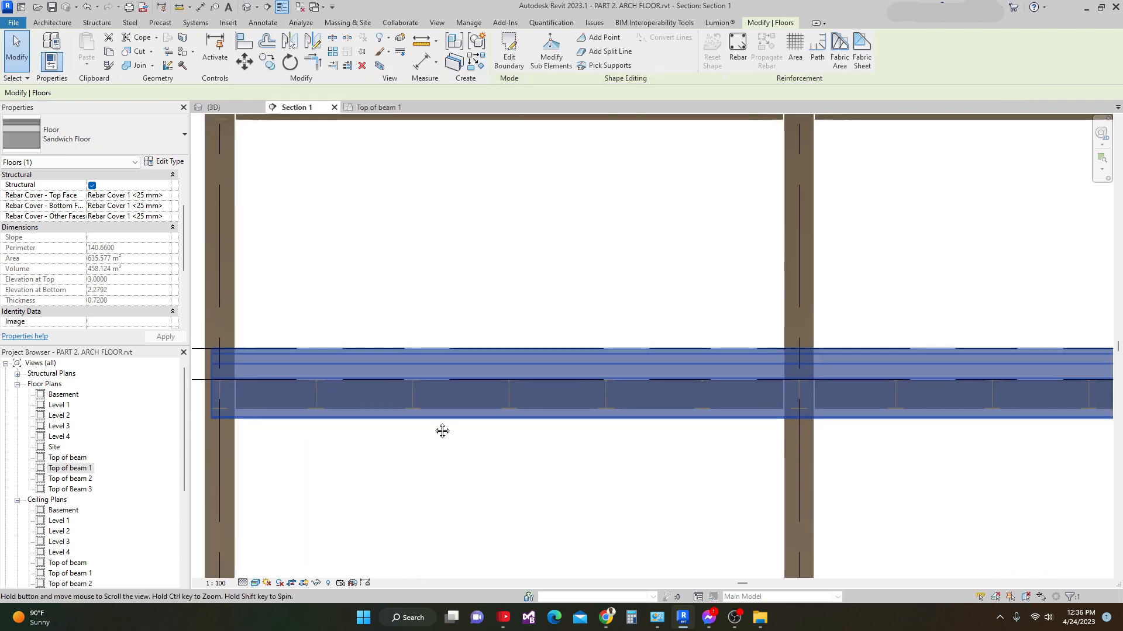
pyautogui.scroll(-2, 464, 431)
pyautogui.moveTo(680, 422); pyautogui.dragTo(296, 356, button='middle')
pyautogui.scroll(2, 819, 364)
pyautogui.moveTo(712, 373); pyautogui.dragTo(532, 381, button='middle')
pyautogui.scroll(-3, 514, 369)
pyautogui.scroll(-1, 516, 373)
pyautogui.scroll(1, 860, 363)
pyautogui.moveTo(859, 363); pyautogui.dragTo(699, 363, button='middle')
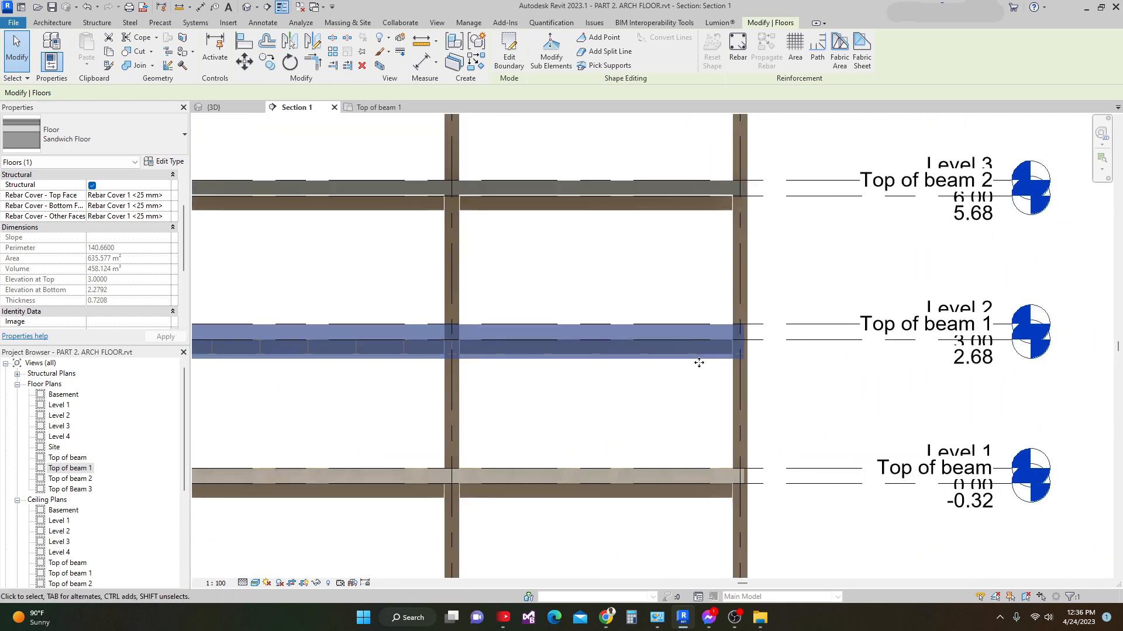
# - Deselect the floor and examine its tile, insulation, concrete, air and gypsum layers around the beam at the end column
pyautogui.click(829, 369)
pyautogui.scroll(5, 725, 364)
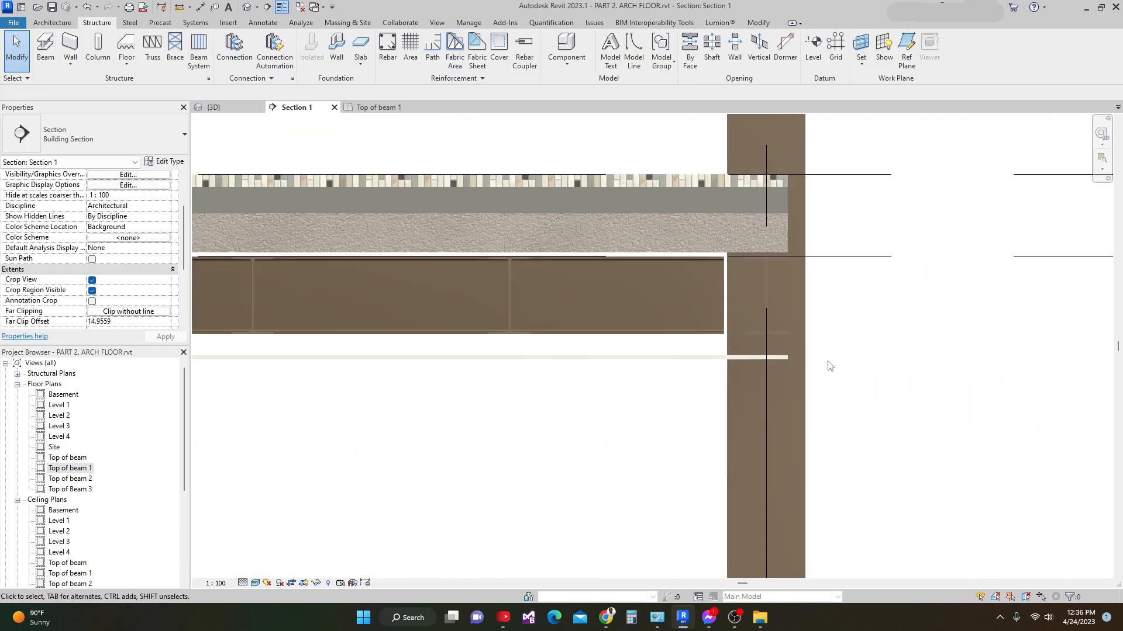
pyautogui.scroll(2, 826, 363)
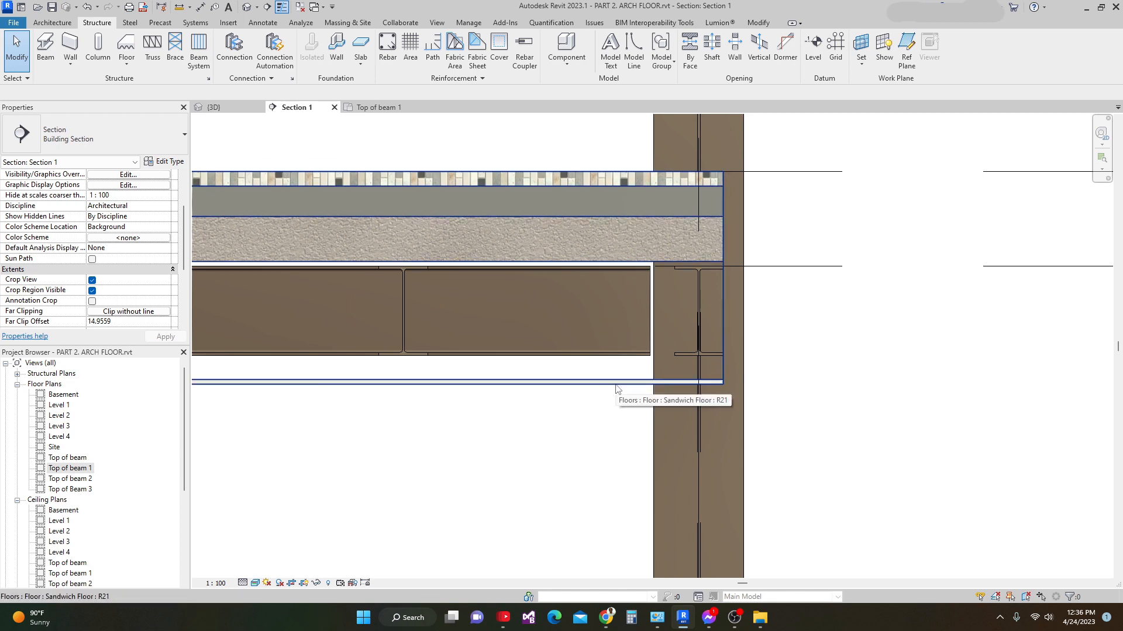
pyautogui.scroll(-4, 602, 384)
pyautogui.moveTo(670, 383); pyautogui.dragTo(801, 373, button='middle')
pyautogui.scroll(2, 772, 380)
pyautogui.scroll(-4, 772, 380)
pyautogui.scroll(-1, 806, 370)
pyautogui.scroll(2, 806, 351)
pyautogui.scroll(5, 801, 319)
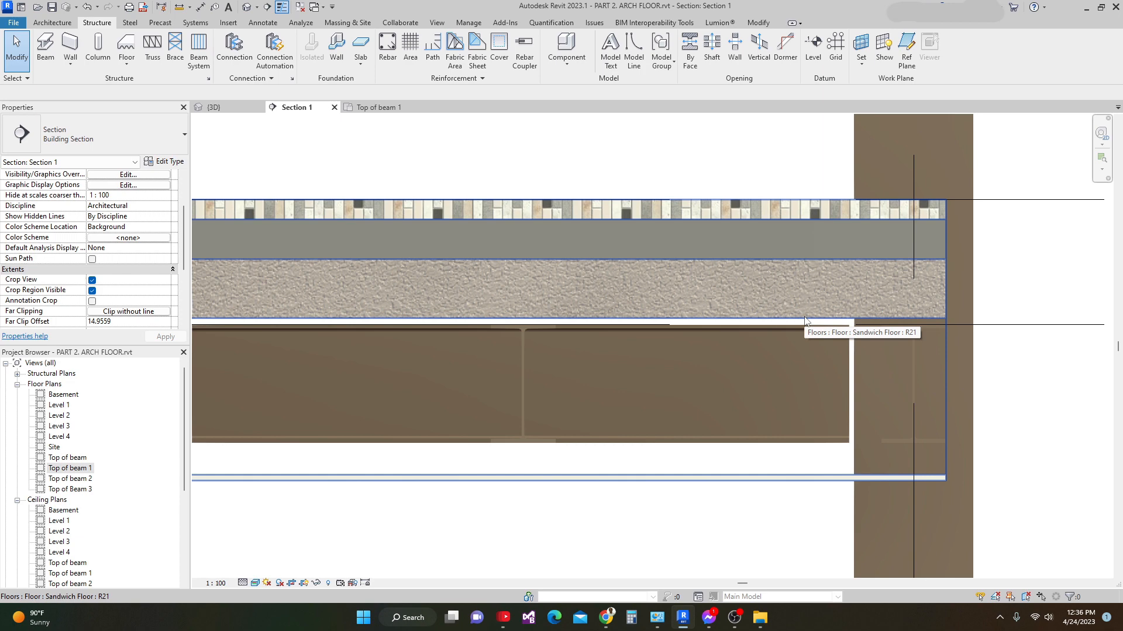
pyautogui.scroll(-6, 795, 325)
pyautogui.press('a')
pyautogui.press('l')
pyautogui.scroll(-3, 596, 375)
pyautogui.press('Escape')
# - Place an aligned dimension between the Level 2 and Top of beam 1 level lines beside the end column
pyautogui.scroll(4, 920, 333)
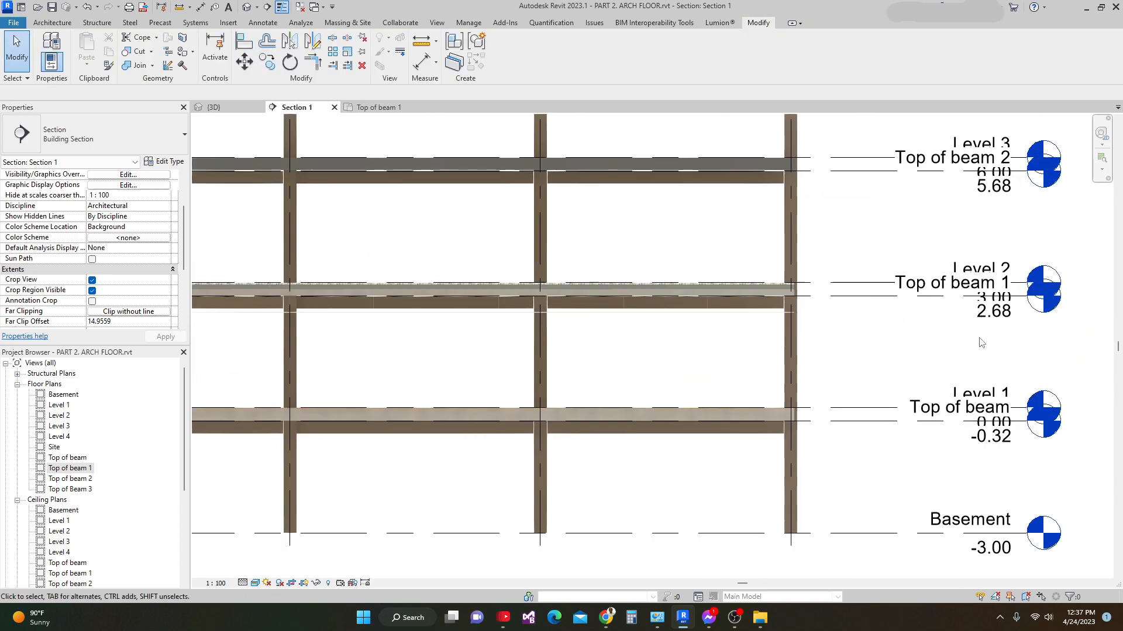
pyautogui.scroll(2, 860, 303)
pyautogui.scroll(3, 773, 309)
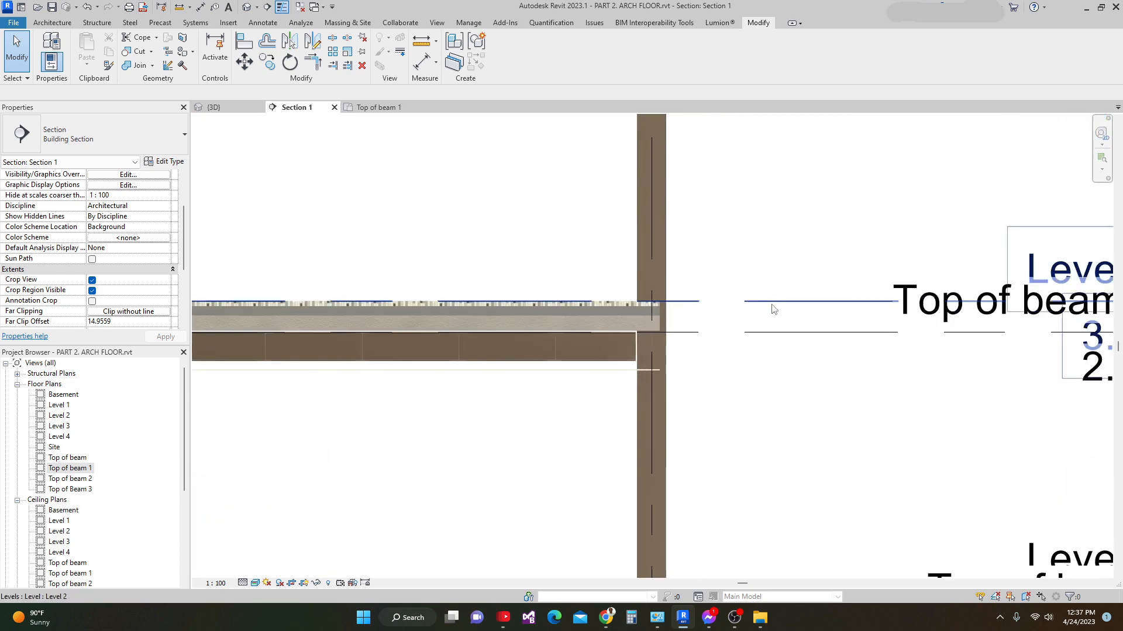
pyautogui.click(773, 309)
pyautogui.scroll(-2, 780, 328)
pyautogui.press('Escape')
pyautogui.press('d')
pyautogui.press('i')
pyautogui.click(787, 310)
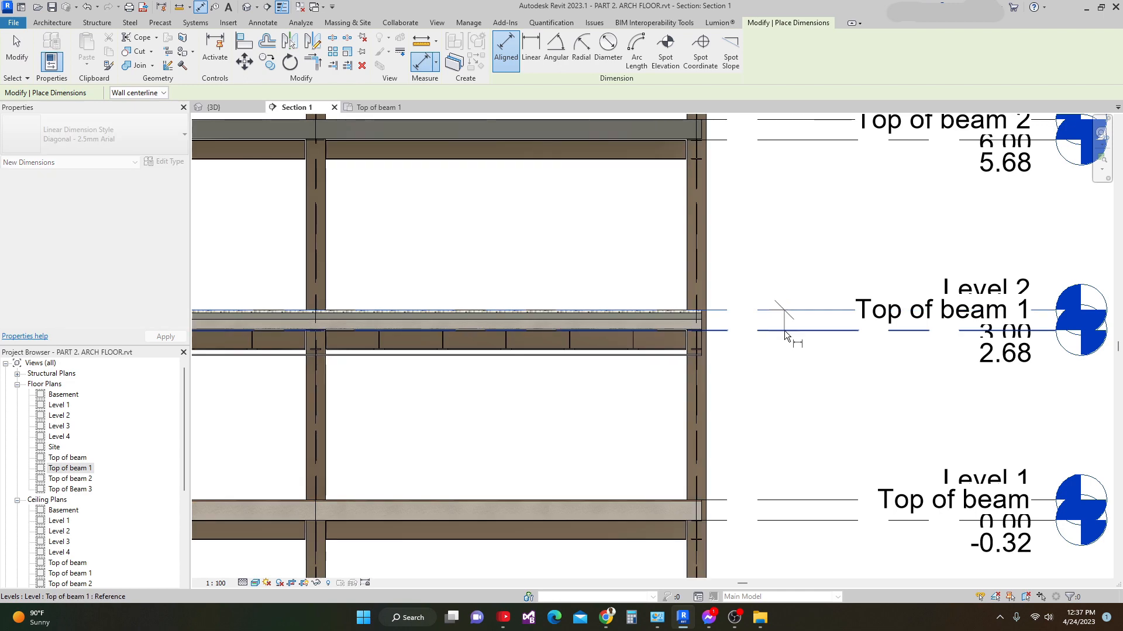
pyautogui.click(784, 330)
pyautogui.click(799, 399)
pyautogui.press('Escape')
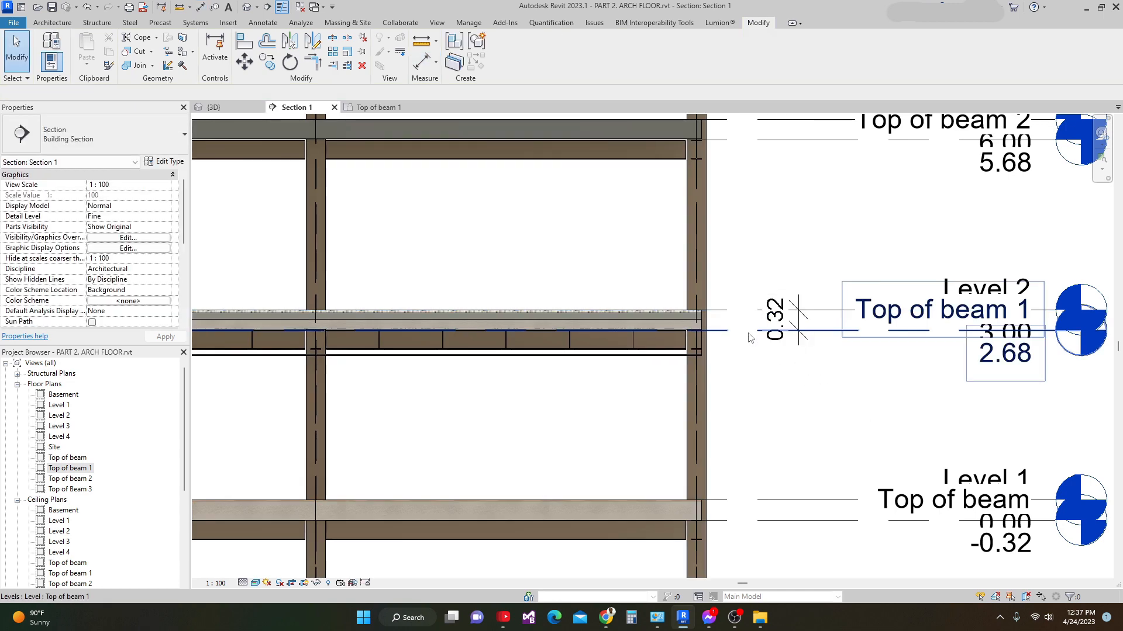
# - Set the dimensioned distance from Level 2 down to the Top of beam 1 level to 12 in, moving the beam level
pyautogui.scroll(4, 730, 337)
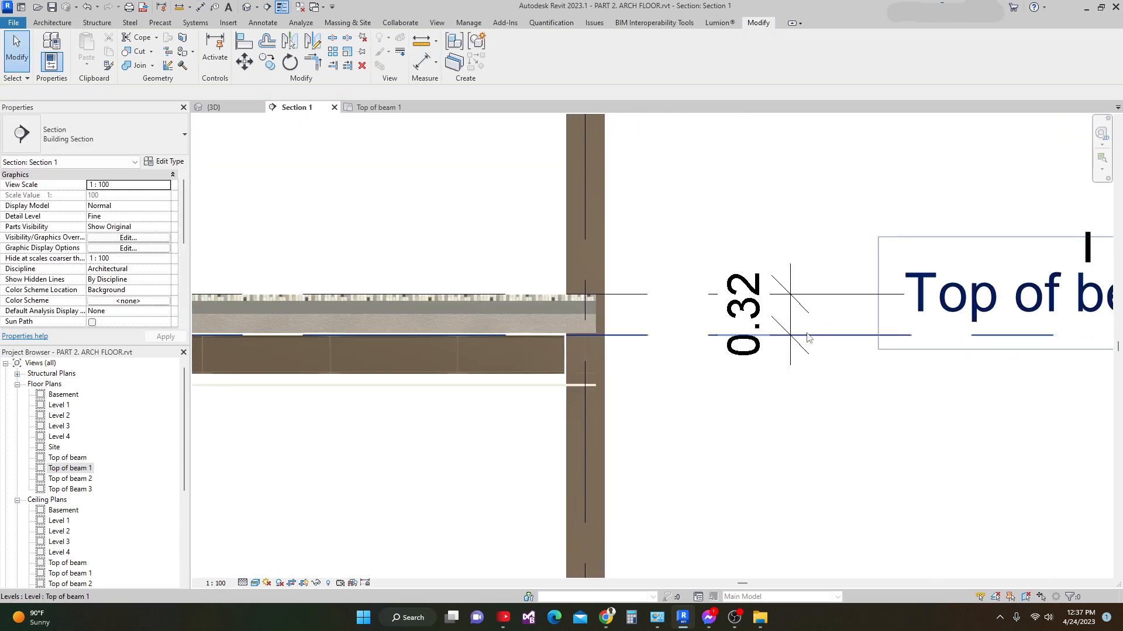
pyautogui.click(760, 335)
pyautogui.click(764, 316)
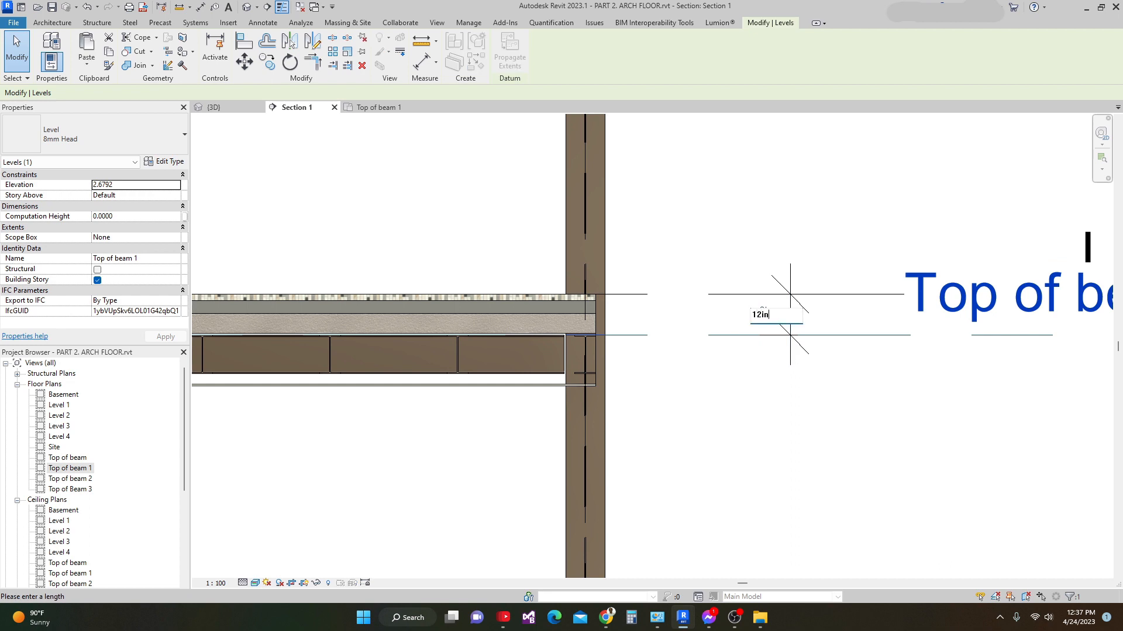
pyautogui.press('Return')
pyautogui.scroll(-2, 727, 280)
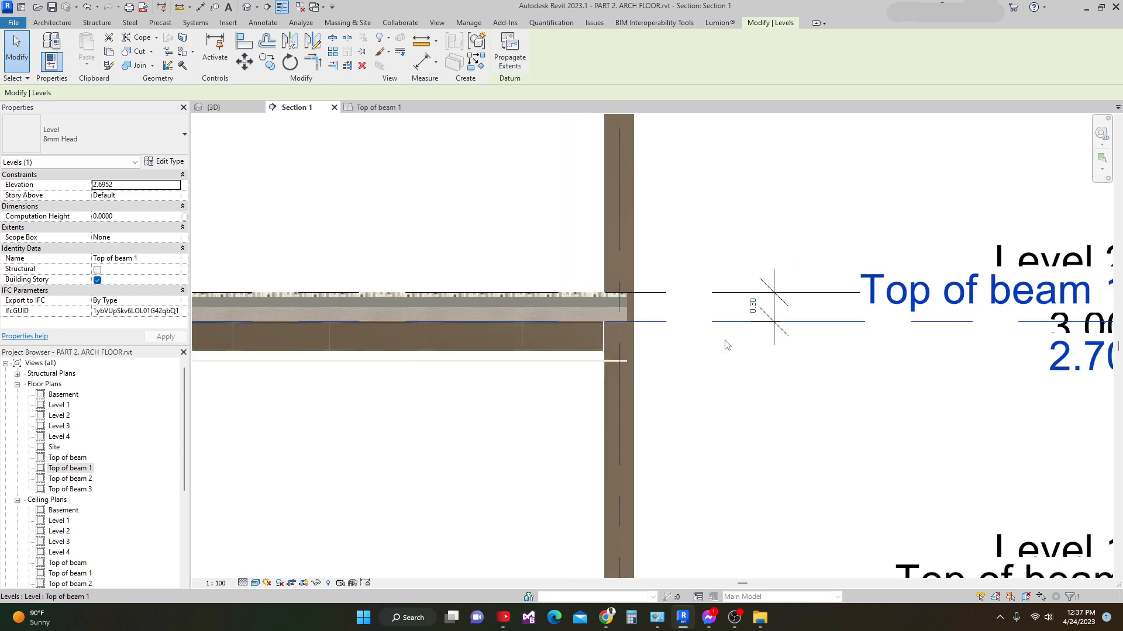
pyautogui.click(759, 394)
# - Examine how the Sandwich Floor's concrete layer meets the tops of the Level 2 beams at both ends of the section
pyautogui.scroll(-1, 707, 393)
pyautogui.scroll(5, 606, 296)
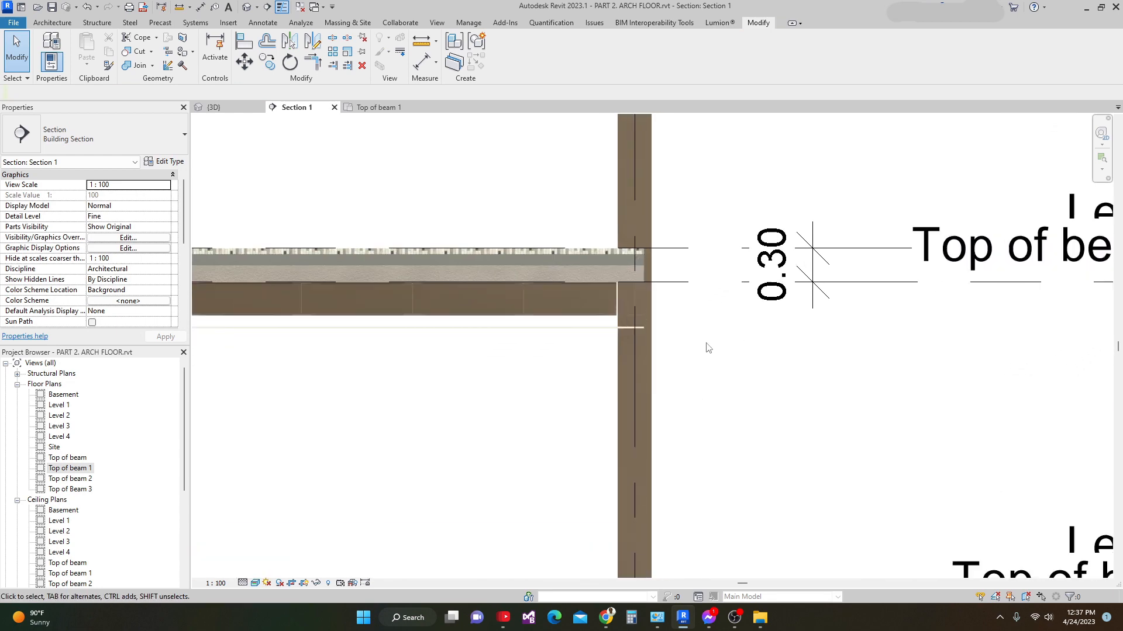
pyautogui.scroll(3, 617, 281)
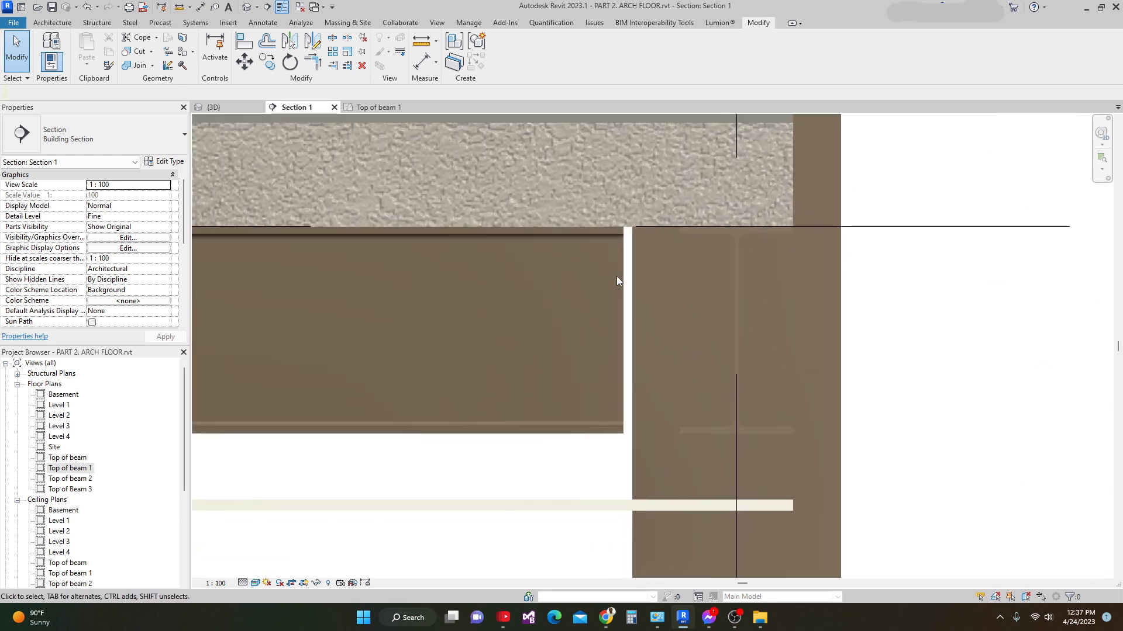
pyautogui.scroll(-3, 706, 277)
pyautogui.scroll(-8, 705, 276)
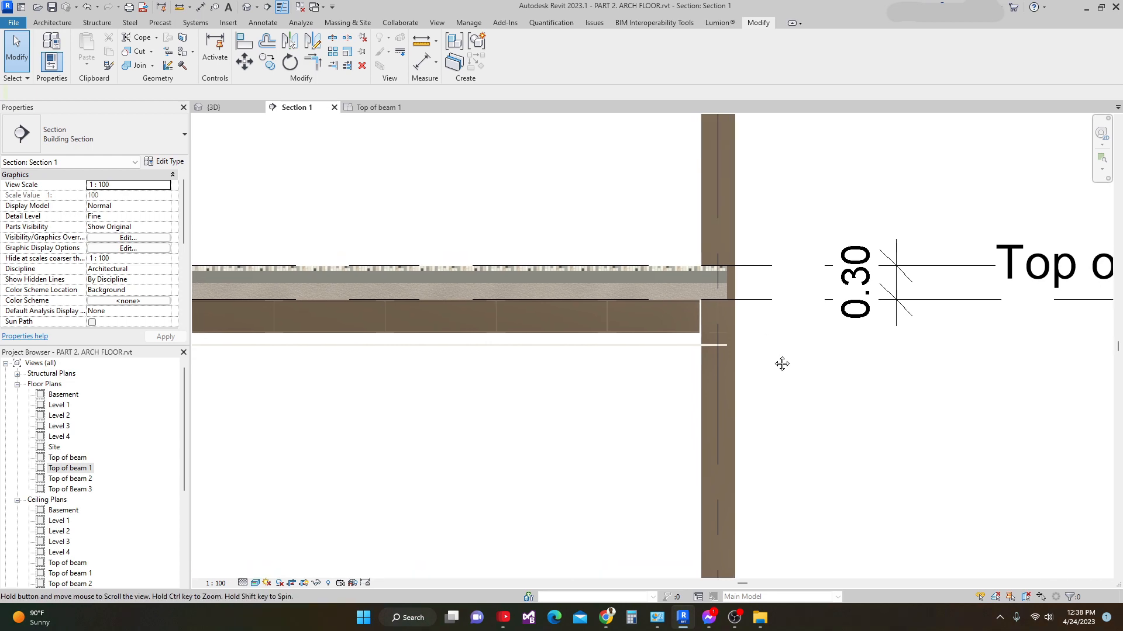
pyautogui.scroll(-4, 803, 399)
pyautogui.moveTo(815, 406); pyautogui.dragTo(981, 378, button='middle')
pyautogui.scroll(1, 359, 387)
pyautogui.scroll(4, 359, 390)
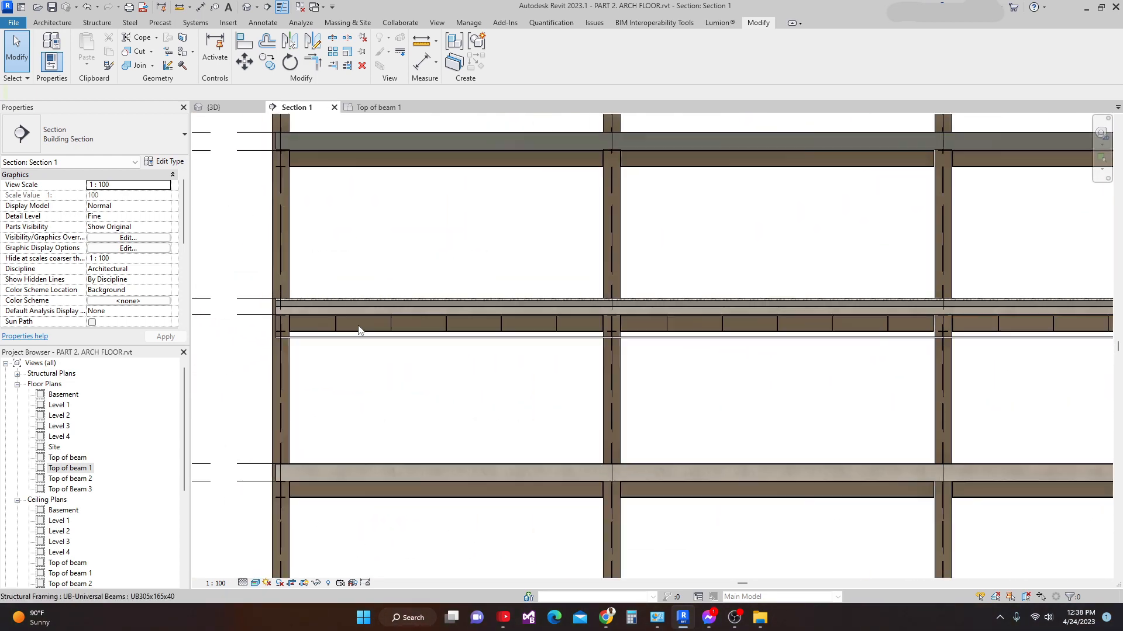
pyautogui.scroll(8, 276, 326)
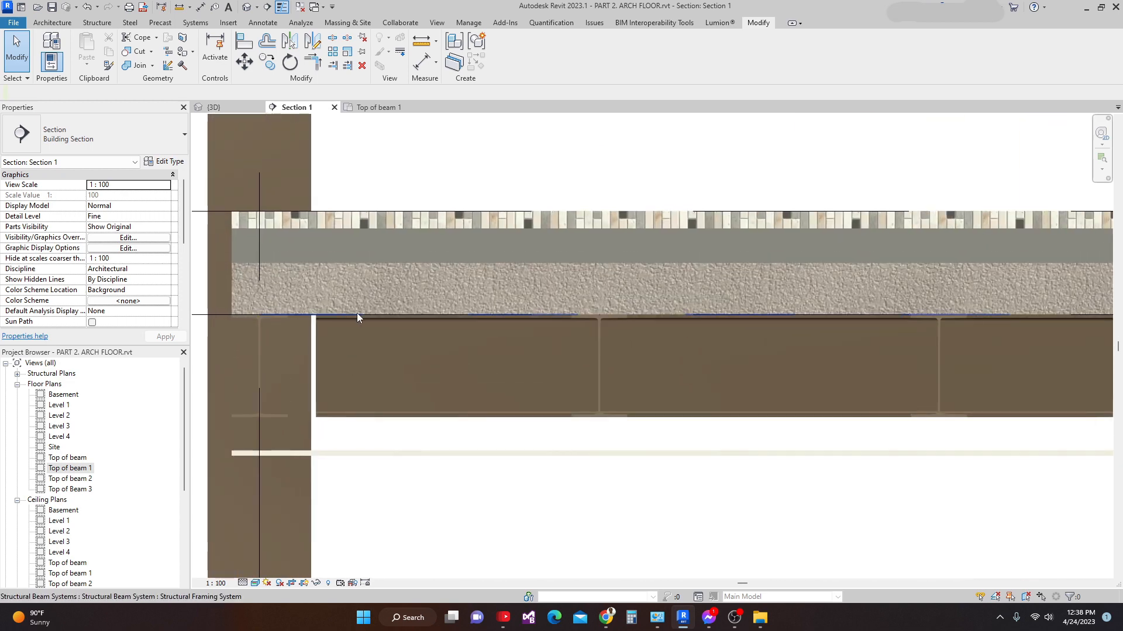
pyautogui.scroll(-5, 338, 326)
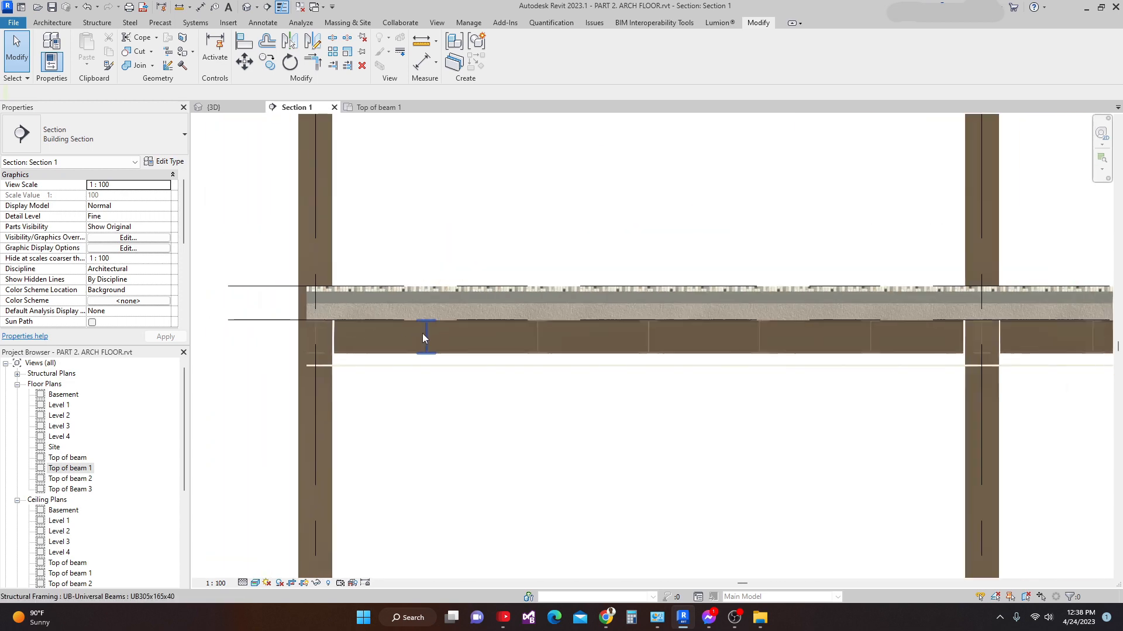
pyautogui.scroll(2, 430, 335)
pyautogui.scroll(3, 416, 334)
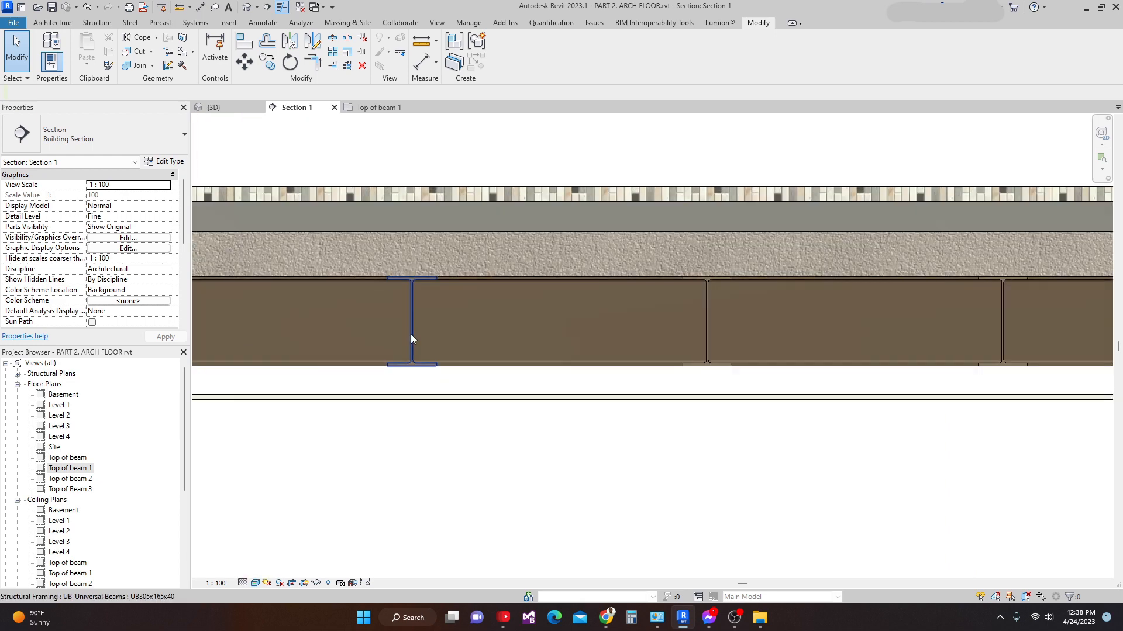
# - Inspect a UB305x165x40 joist under the Level 2 floor, deselect it and examine the gap down to the gypsum layer
pyautogui.click(411, 338)
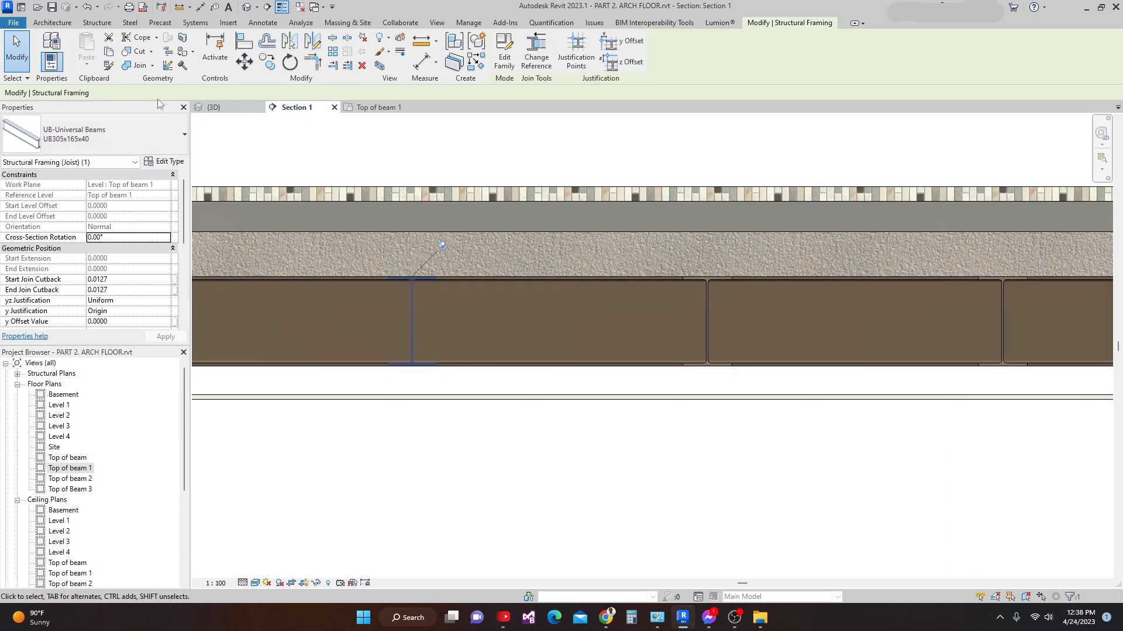
pyautogui.click(97, 24)
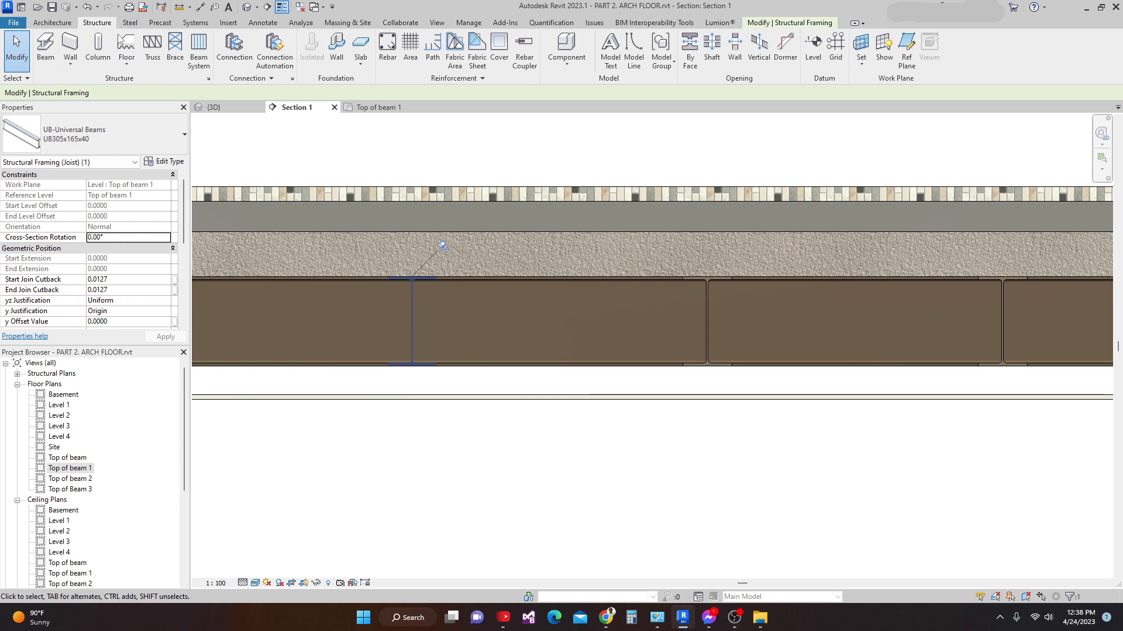
pyautogui.scroll(-5, 468, 424)
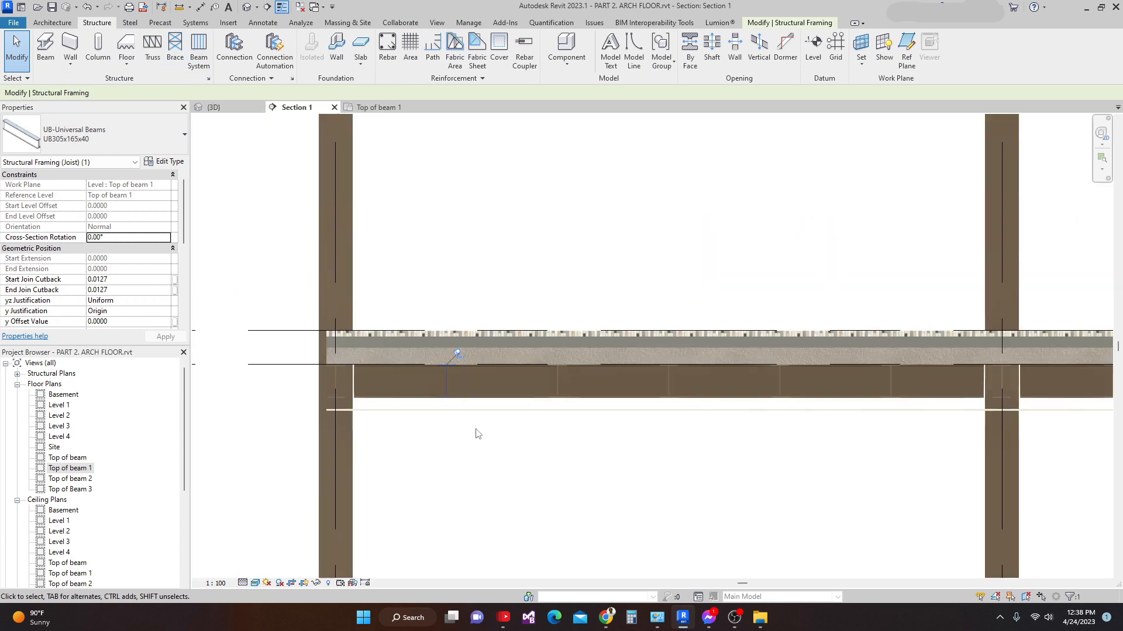
pyautogui.click(503, 451)
pyautogui.moveTo(503, 451); pyautogui.dragTo(404, 402, button='middle')
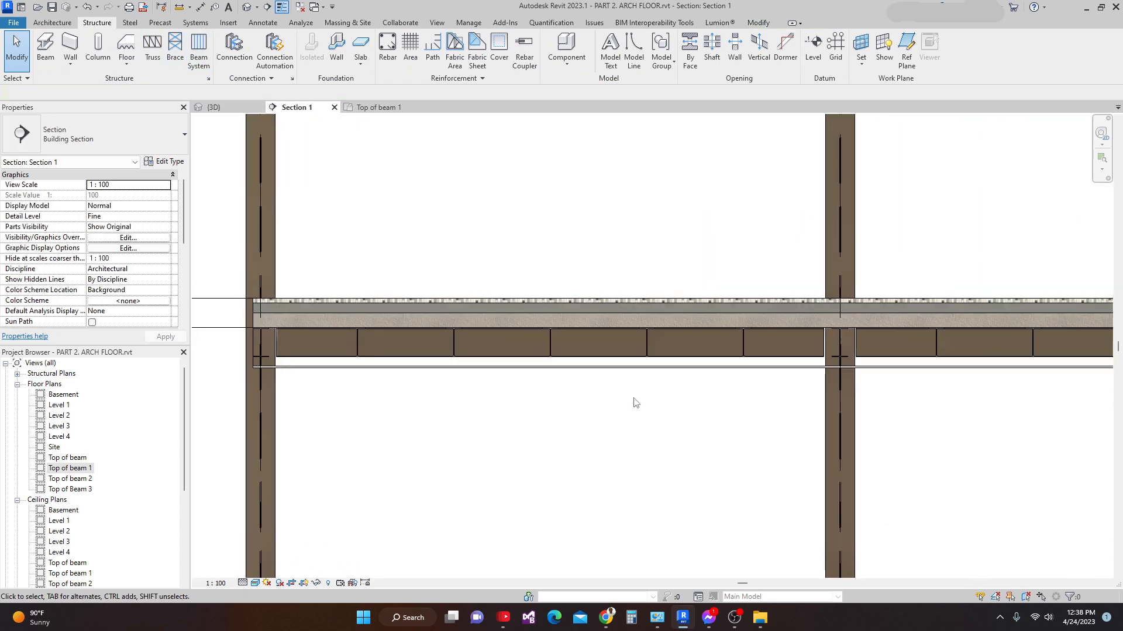
pyautogui.moveTo(644, 411); pyautogui.dragTo(639, 430, button='middle')
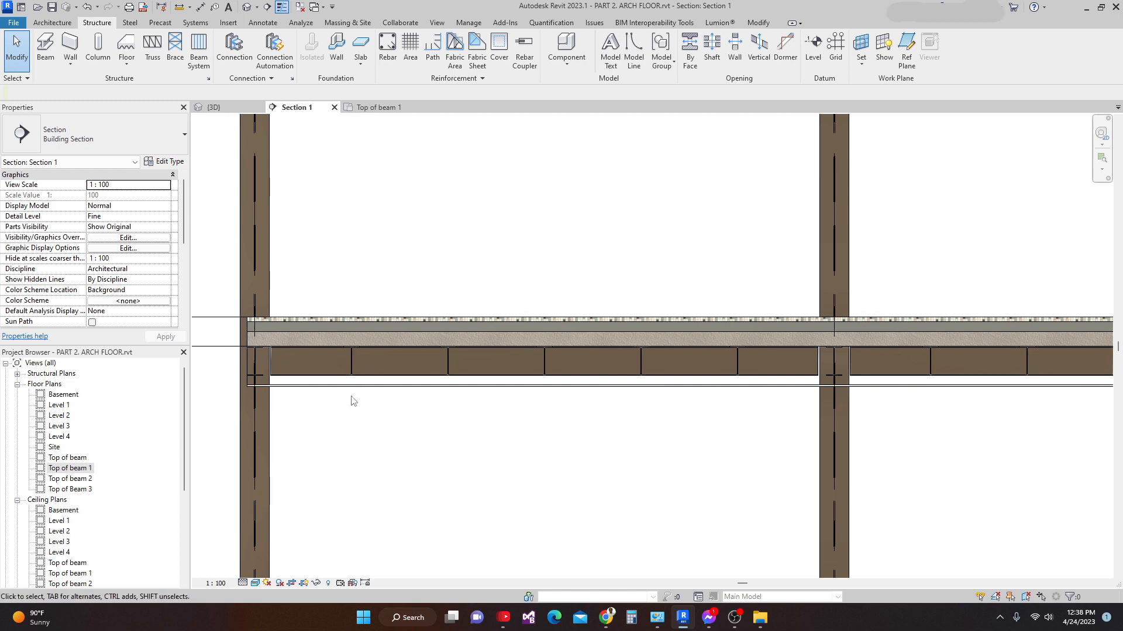
pyautogui.scroll(1, 361, 394)
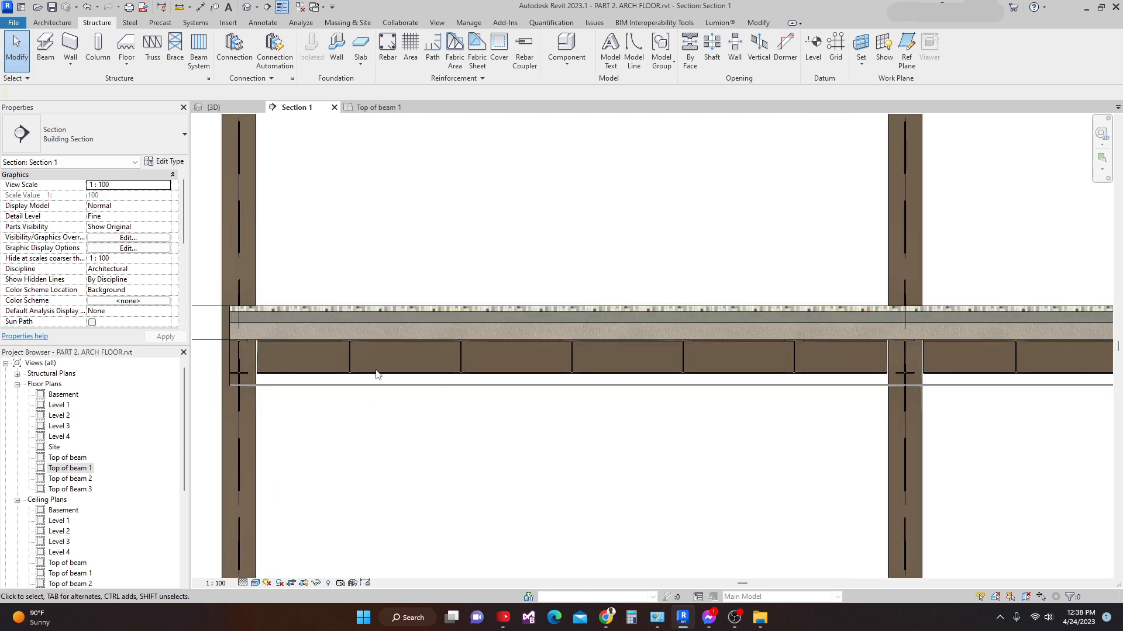
pyautogui.scroll(-3, 380, 389)
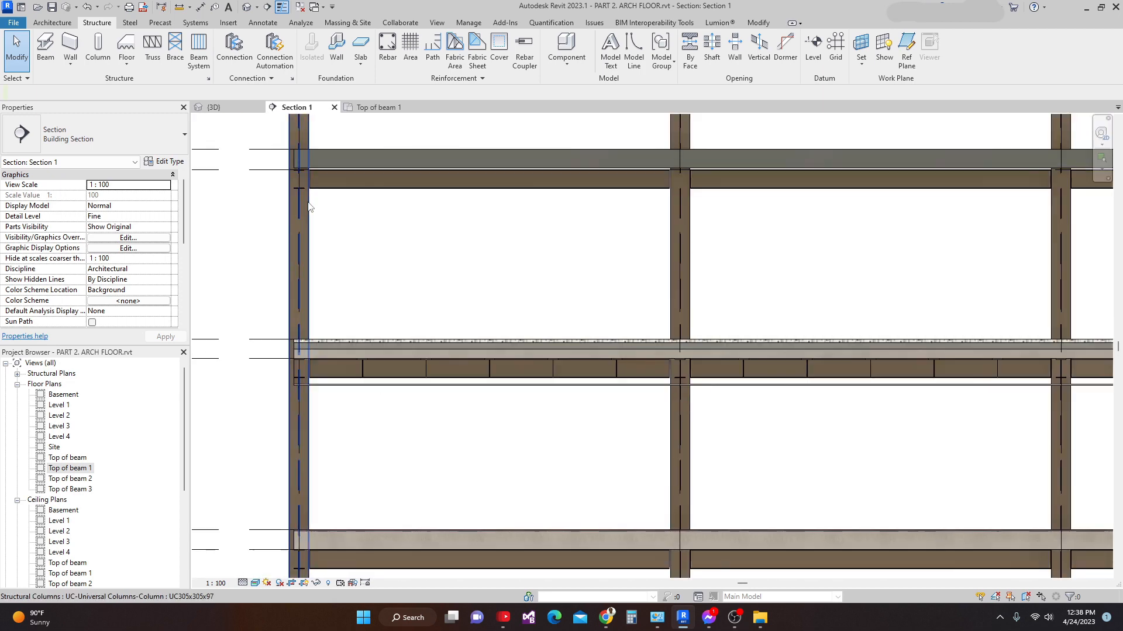
# - Switch to the 3D view and examine the whole building with its floors, beams and columns
pyautogui.click(233, 107)
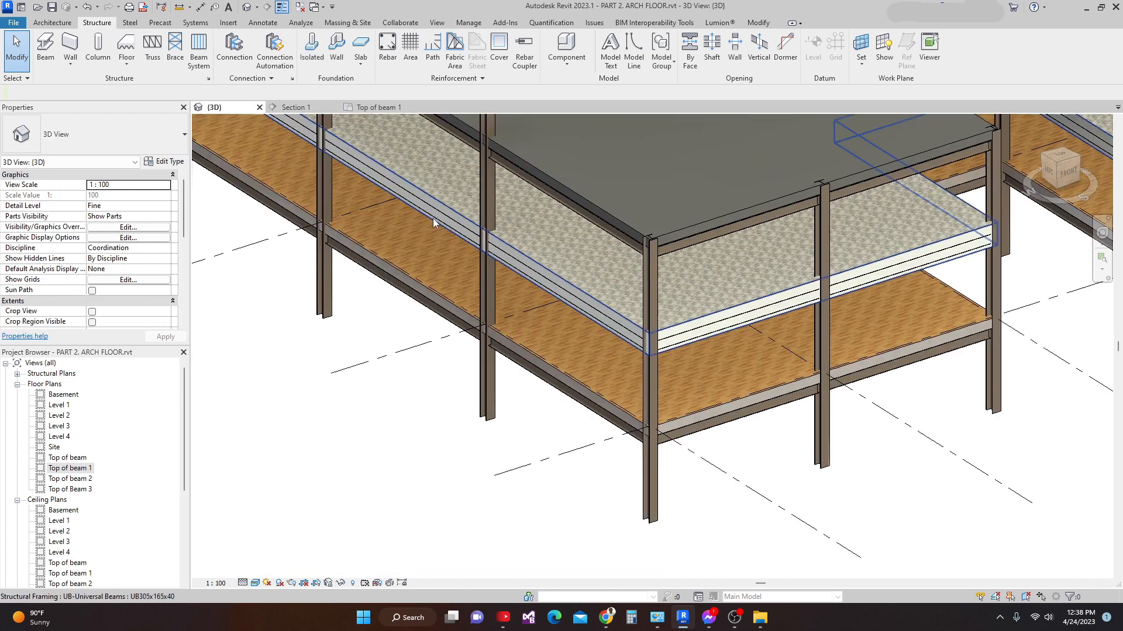
pyautogui.scroll(-5, 497, 556)
pyautogui.moveTo(496, 556); pyautogui.dragTo(481, 607, button='middle')
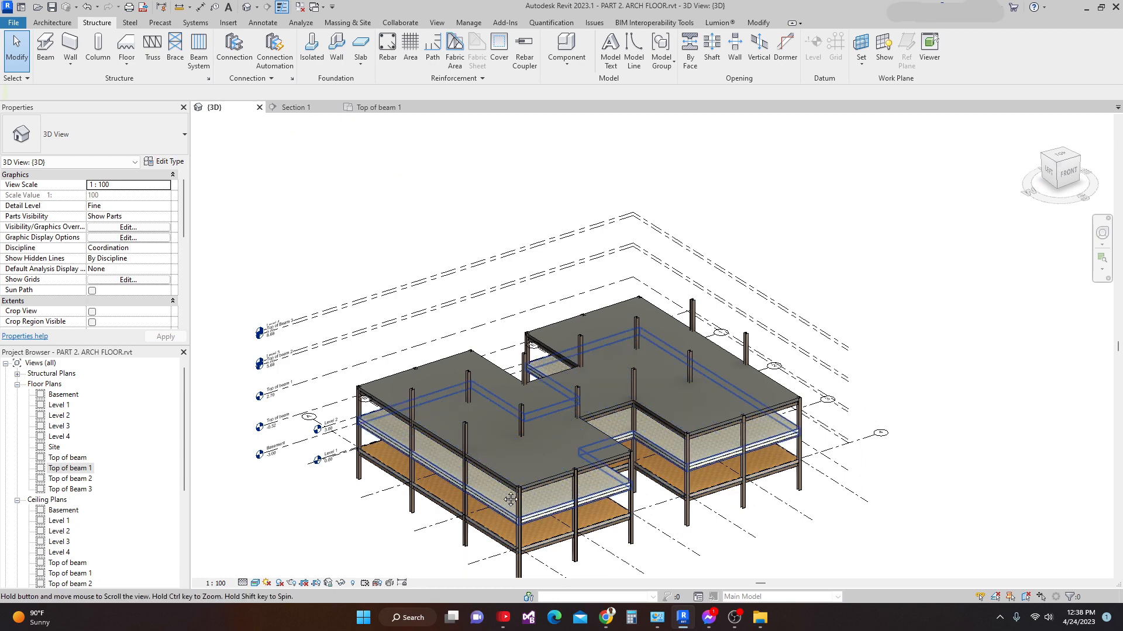
pyautogui.moveTo(504, 503); pyautogui.dragTo(581, 471, button='middle')
pyautogui.scroll(2, 415, 450)
pyautogui.scroll(1, 465, 244)
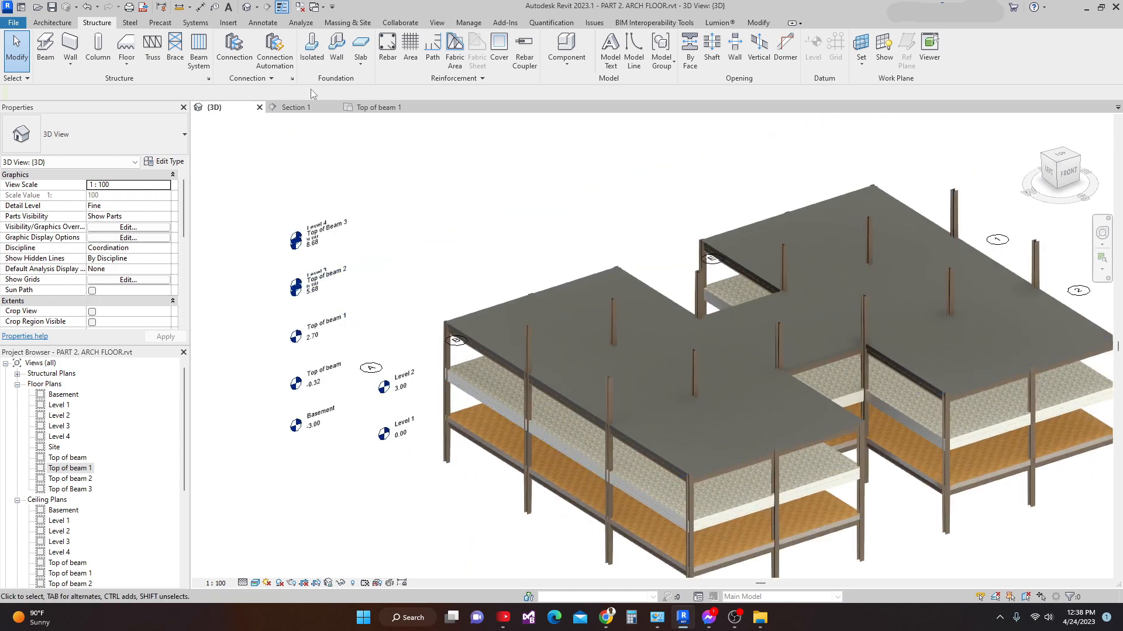
# - In the Top of beam 1 plan, select the columns along grids 1 to 3 and isolate them with a 3D selection box
pyautogui.click(381, 112)
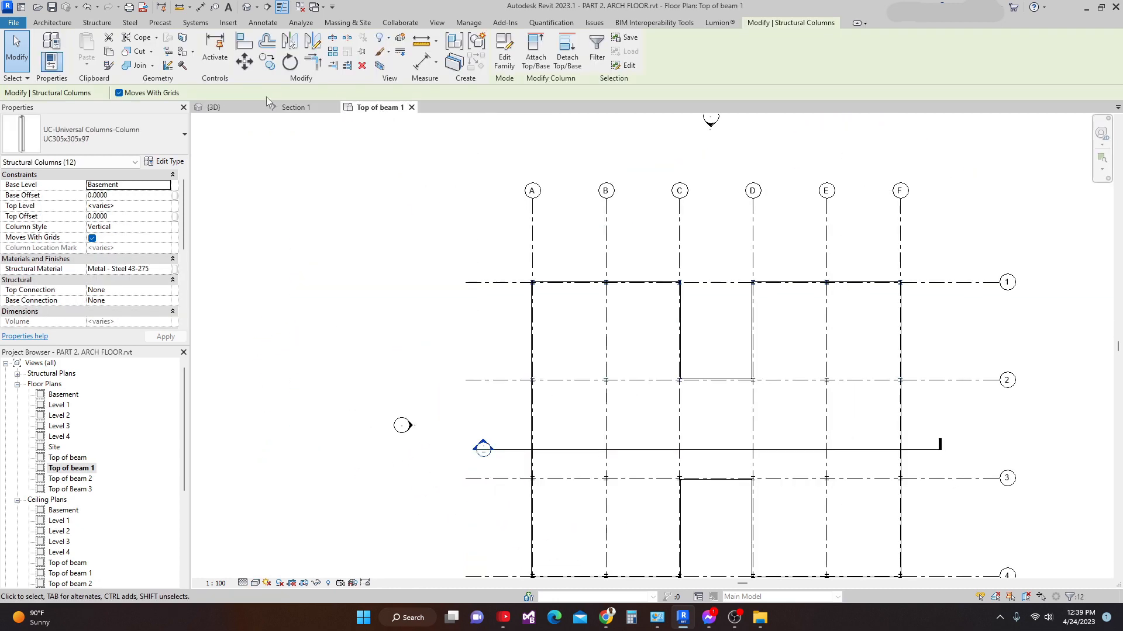
pyautogui.scroll(-1, 489, 237)
pyautogui.moveTo(489, 237); pyautogui.dragTo(477, 205, button='middle')
pyautogui.scroll(1, 477, 204)
pyautogui.scroll(1, 469, 204)
pyautogui.moveTo(490, 199); pyautogui.dragTo(995, 496)
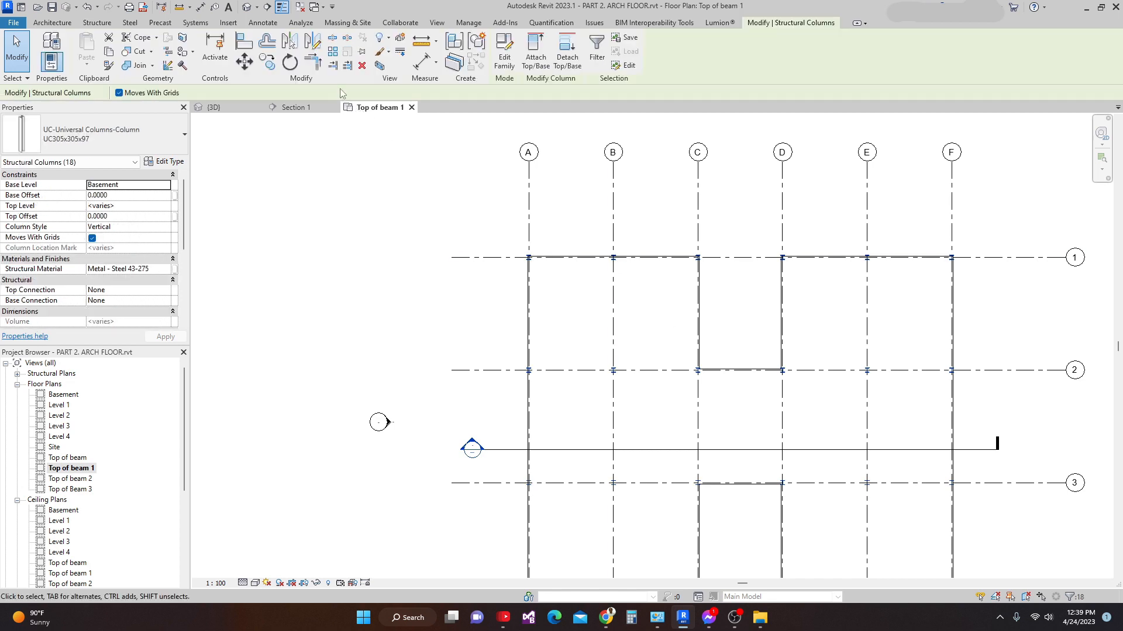
pyautogui.click(379, 66)
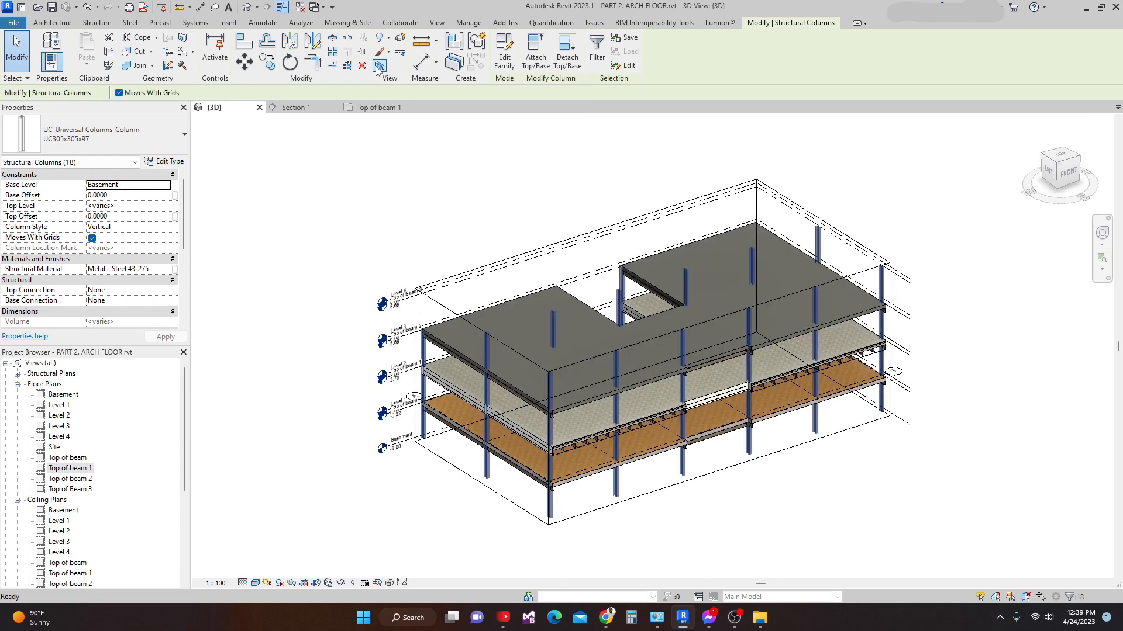
# - Deselect the columns and examine the sectioned building in 3D from below and from the front corner
pyautogui.scroll(2, 743, 530)
pyautogui.click(744, 531)
pyautogui.scroll(1, 746, 531)
pyautogui.scroll(-5, 746, 531)
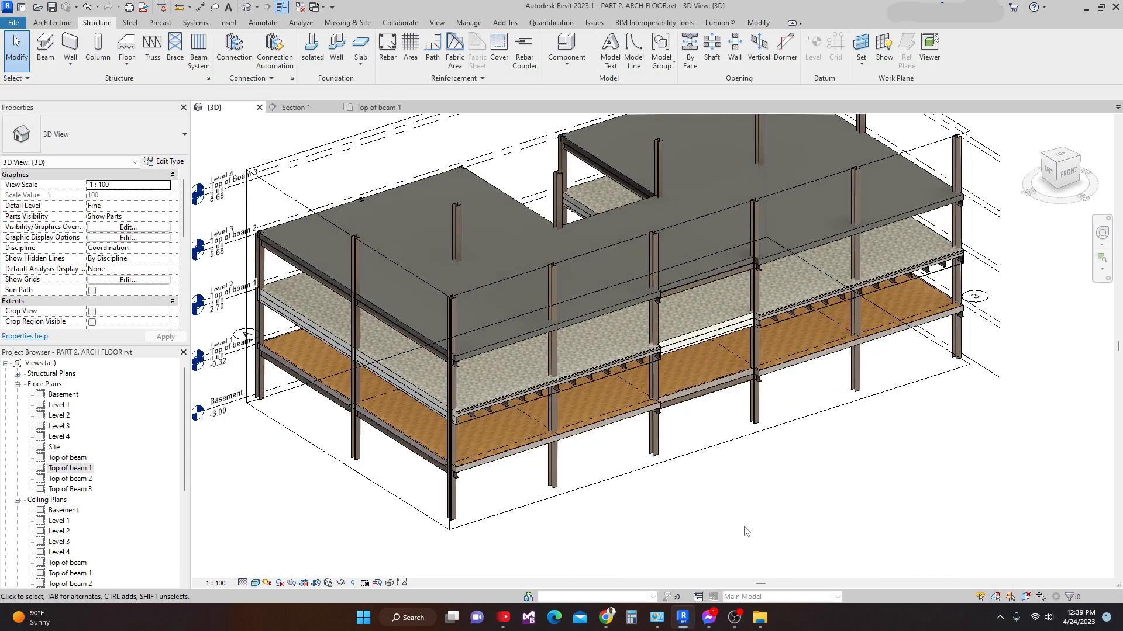
pyautogui.keyDown('shift'); pyautogui.moveTo(752, 547); pyautogui.dragTo(738, 456, button='middle'); pyautogui.keyUp('shift')
pyautogui.scroll(7, 628, 408)
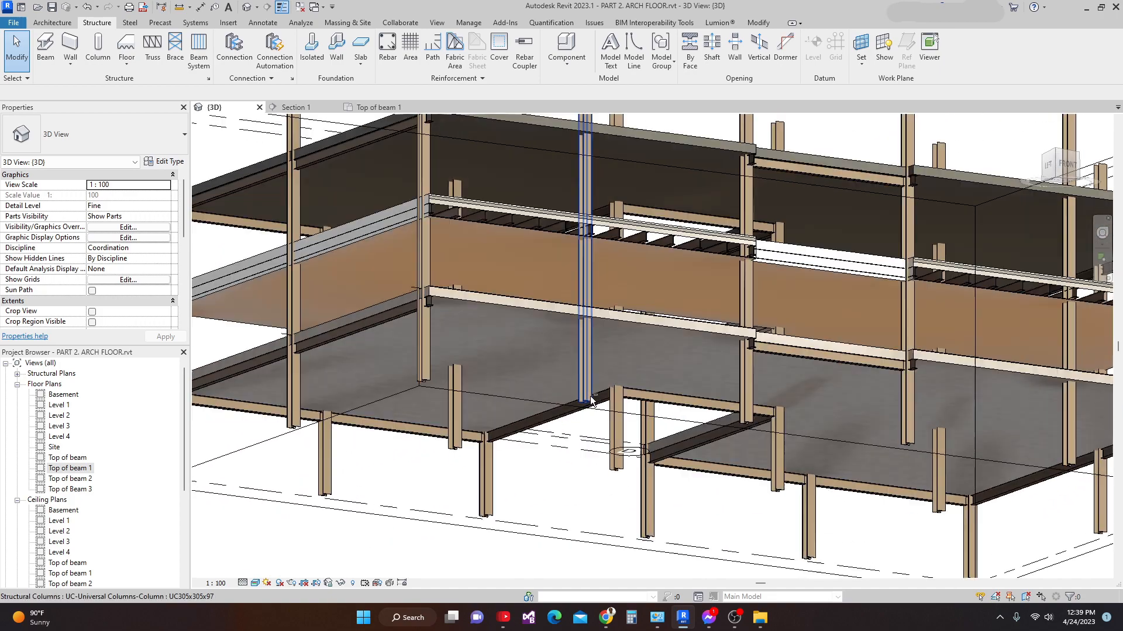
pyautogui.keyDown('shift'); pyautogui.moveTo(593, 401); pyautogui.dragTo(616, 511, button='middle'); pyautogui.keyUp('shift')
pyautogui.scroll(1, 616, 512)
pyautogui.keyDown('shift'); pyautogui.moveTo(684, 521); pyautogui.dragTo(564, 538, button='middle'); pyautogui.keyUp('shift')
pyautogui.scroll(-4, 564, 537)
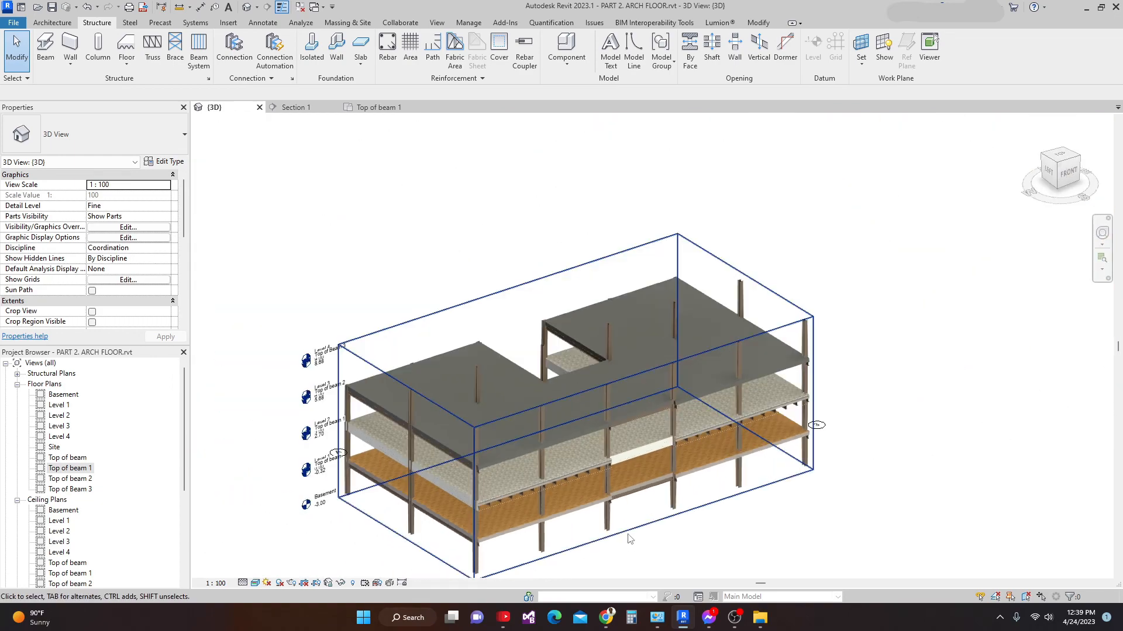
pyautogui.keyDown('shift'); pyautogui.moveTo(659, 536); pyautogui.dragTo(696, 509, button='middle'); pyautogui.keyUp('shift')
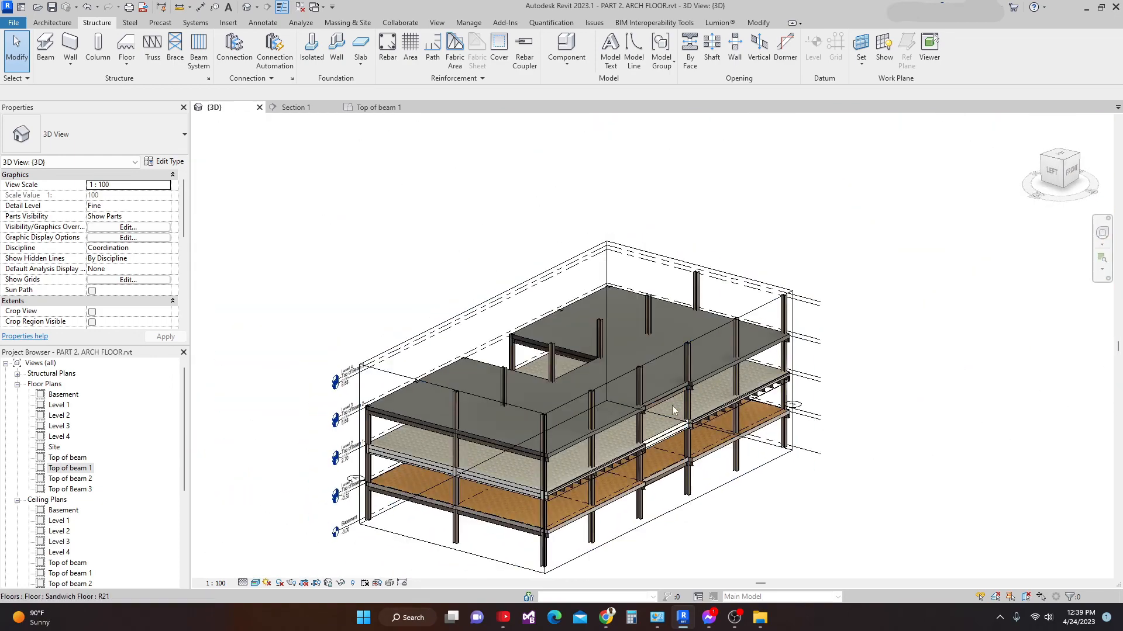
# - Select the section box and pull its long front face inward to cut further into the floors
pyautogui.click(661, 356)
pyautogui.moveTo(681, 438); pyautogui.dragTo(636, 380)
pyautogui.scroll(1, 692, 422)
# - Examine the cut Level 2 Sandwich Floor layers and the joists beneath them from above and below in 3D
pyautogui.moveTo(711, 490); pyautogui.dragTo(494, 296, button='middle')
pyautogui.scroll(-2, 727, 471)
pyautogui.scroll(1, 633, 417)
pyautogui.scroll(4, 454, 427)
pyautogui.scroll(-1, 497, 299)
pyautogui.keyDown('shift'); pyautogui.moveTo(525, 338); pyautogui.dragTo(515, 317, button='middle'); pyautogui.keyUp('shift')
pyautogui.scroll(1, 516, 321)
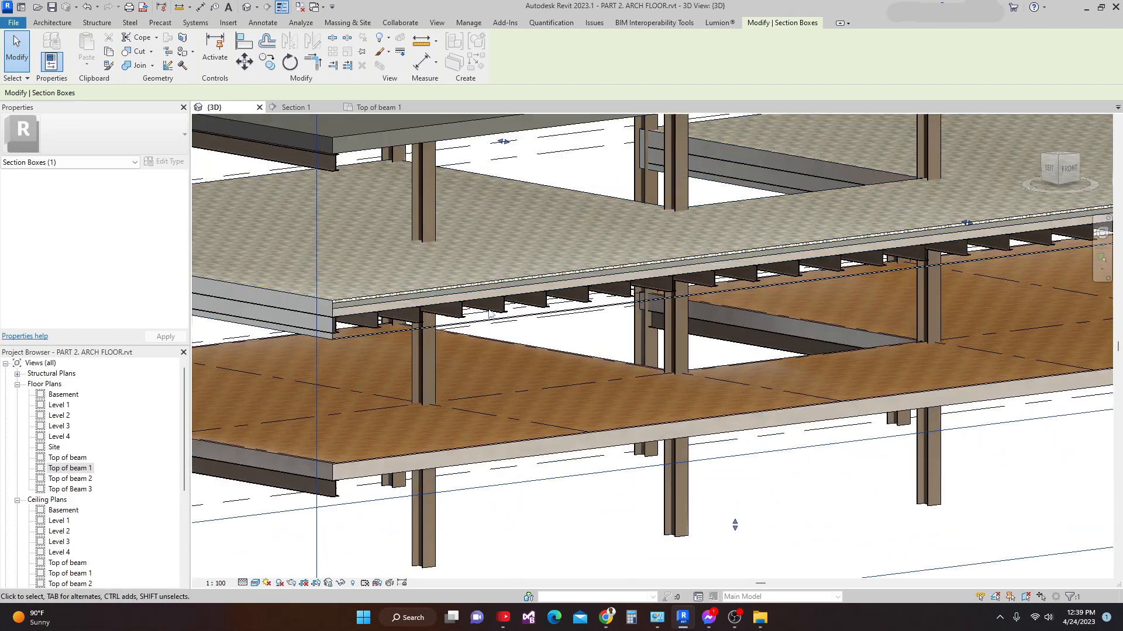
pyautogui.scroll(3, 489, 286)
pyautogui.moveTo(378, 345); pyautogui.dragTo(386, 370, button='middle')
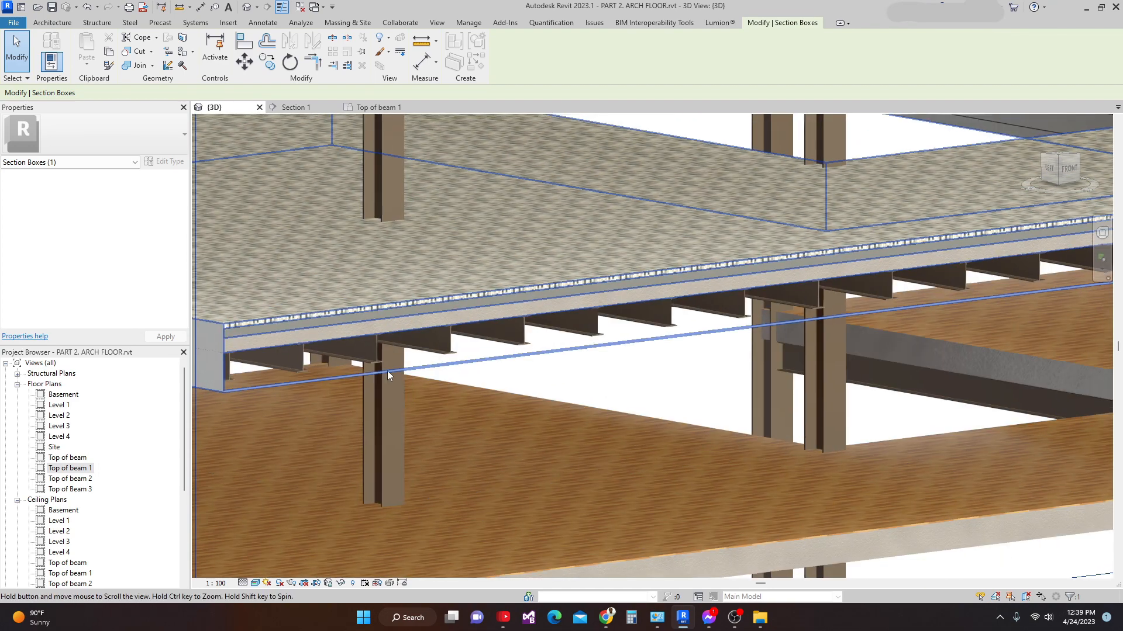
pyautogui.scroll(3, 386, 369)
pyautogui.scroll(-1, 373, 351)
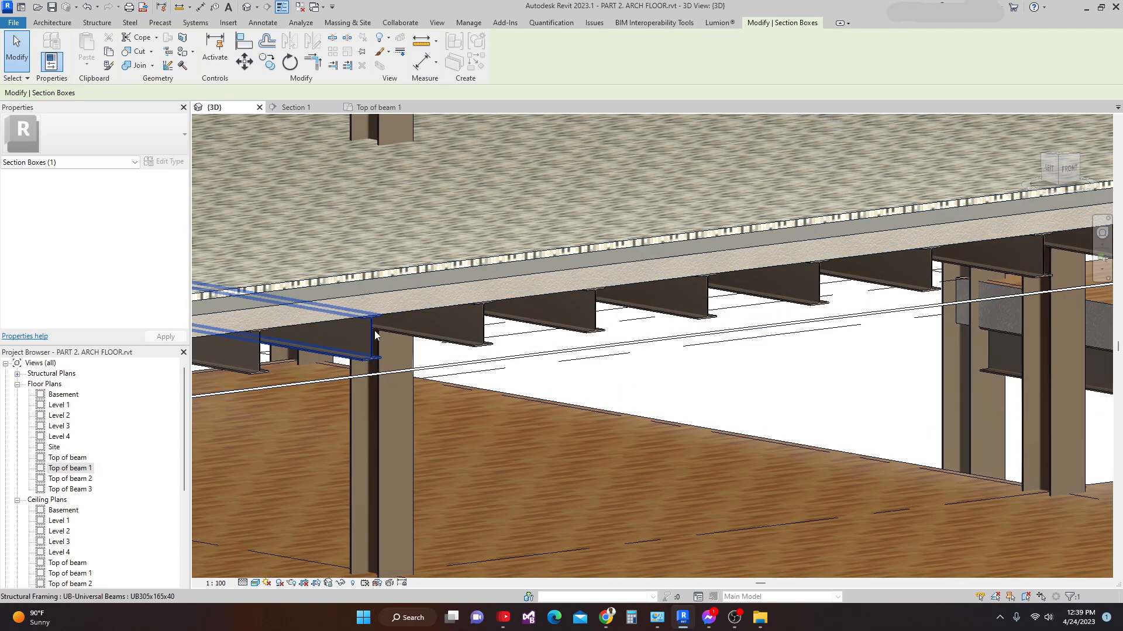
pyautogui.scroll(-2, 374, 330)
pyautogui.moveTo(373, 331); pyautogui.dragTo(499, 365, button='middle')
pyautogui.scroll(-3, 499, 365)
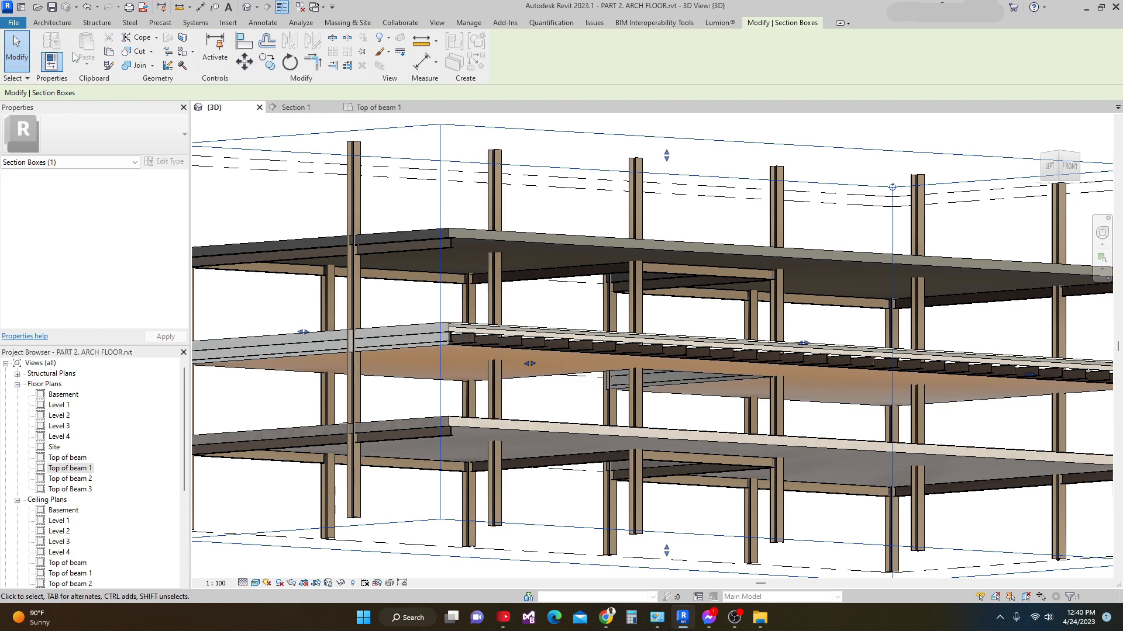
# - Display the architectural Floor tool's creation options and review the complete sectioned model
pyautogui.click(50, 23)
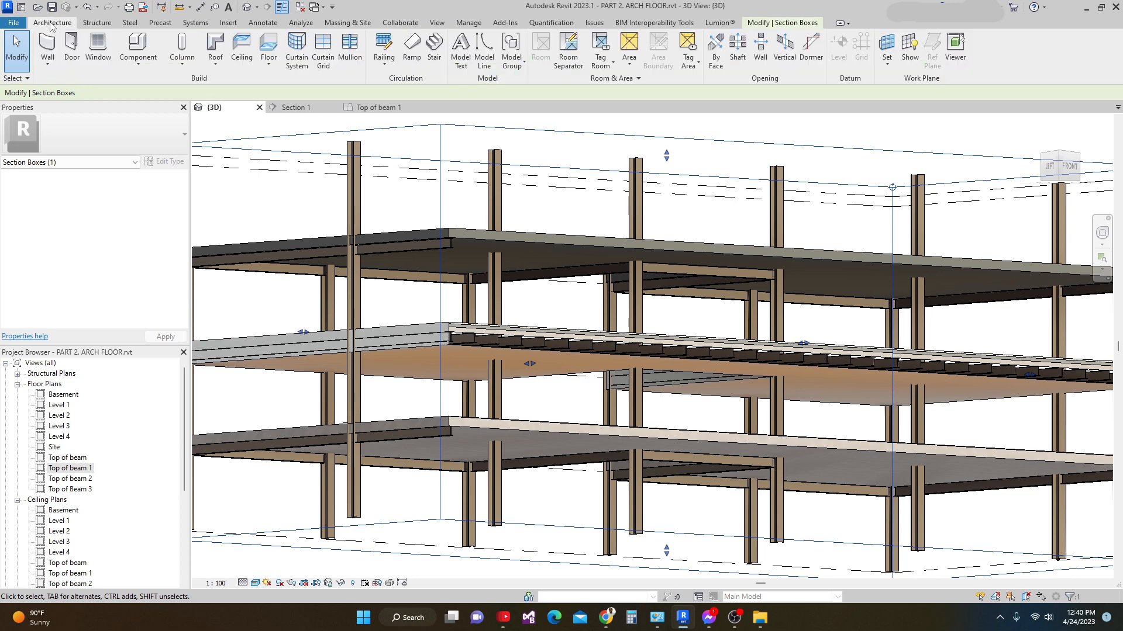
pyautogui.click(270, 66)
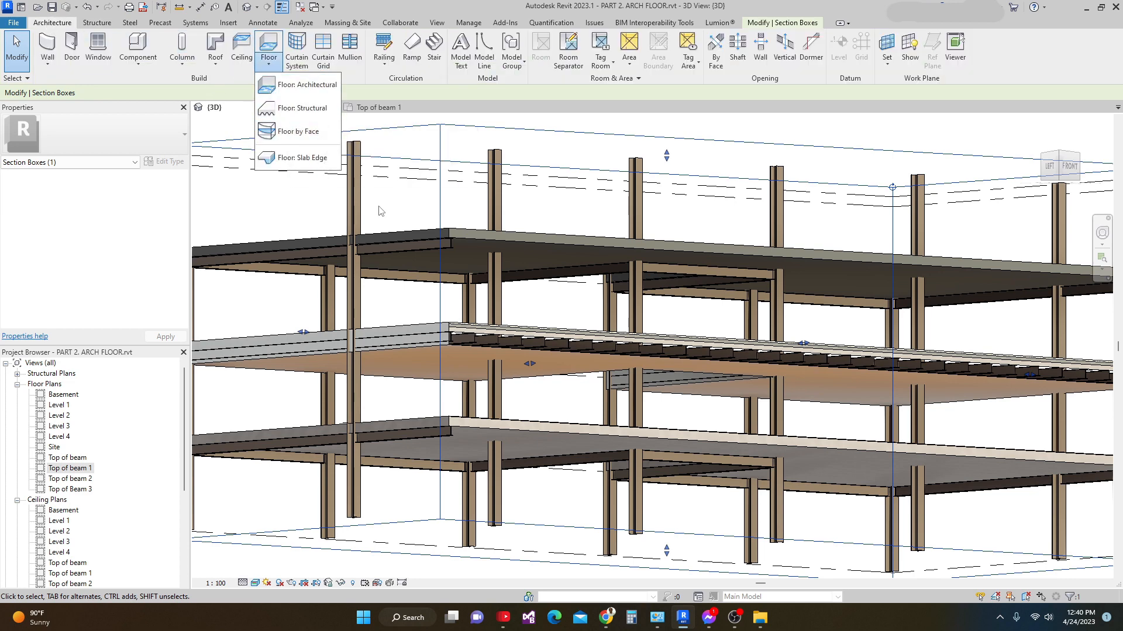
pyautogui.scroll(-4, 436, 322)
pyautogui.scroll(-3, 437, 321)
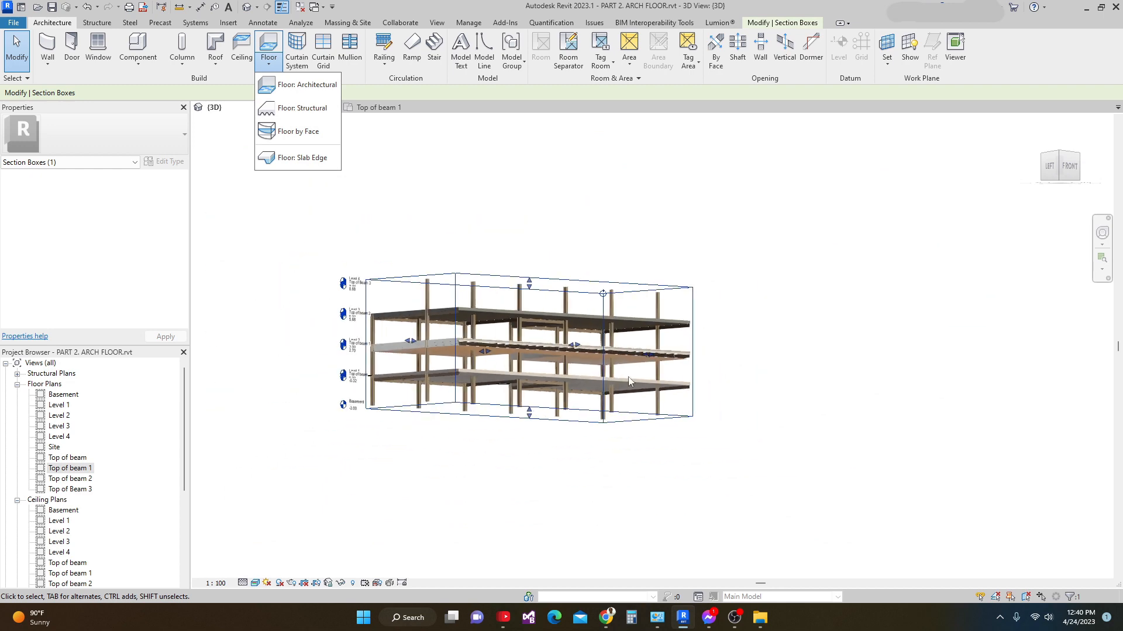
pyautogui.scroll(3, 641, 406)
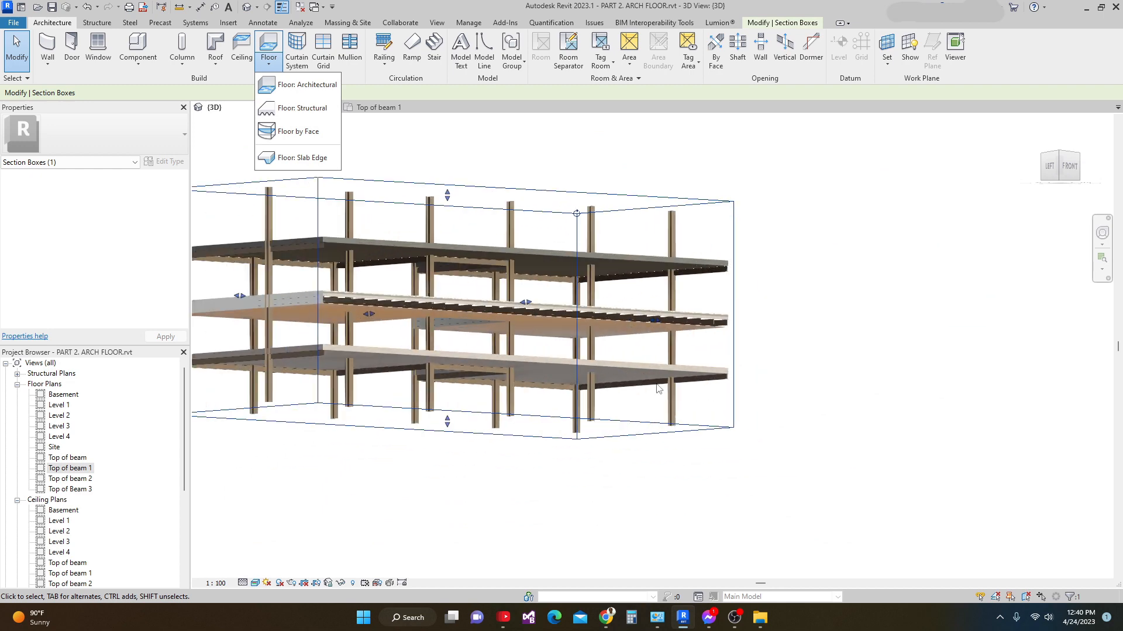
pyautogui.scroll(-1, 643, 427)
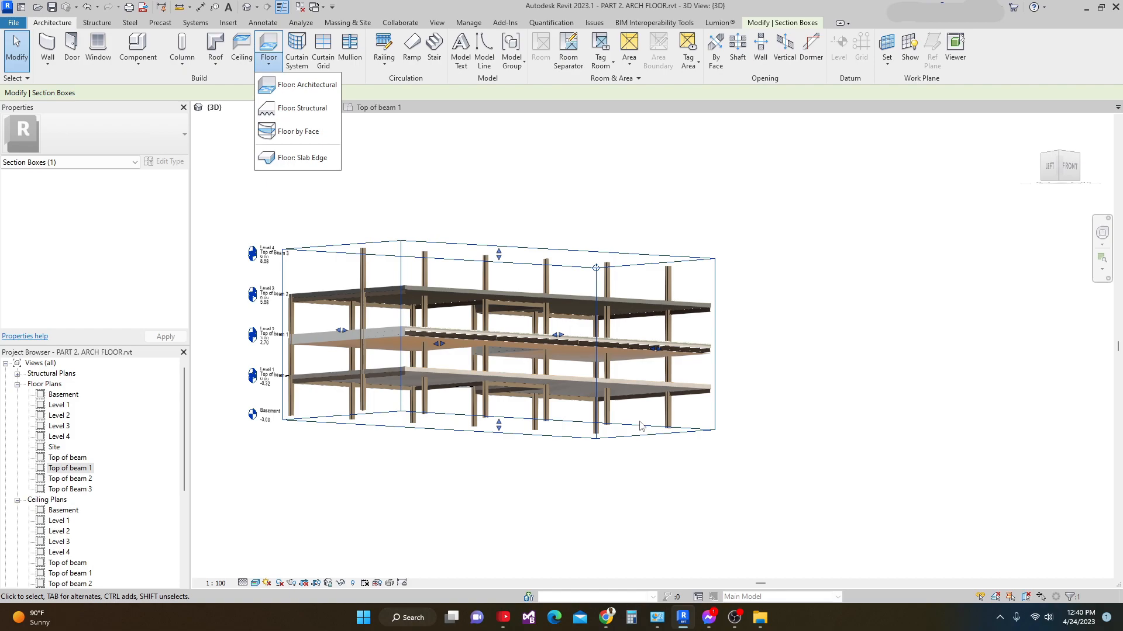